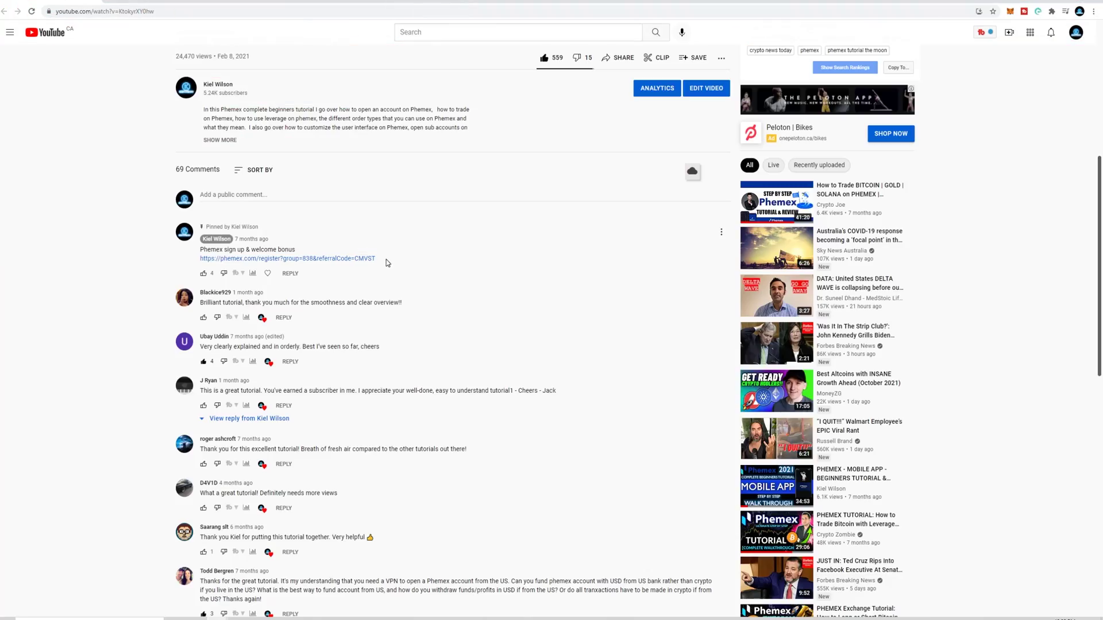
Highlight nearly the whole Phemex referral URL in the YouTube video's pinned comment.
left_click_drag(385, 263, 314, 263)
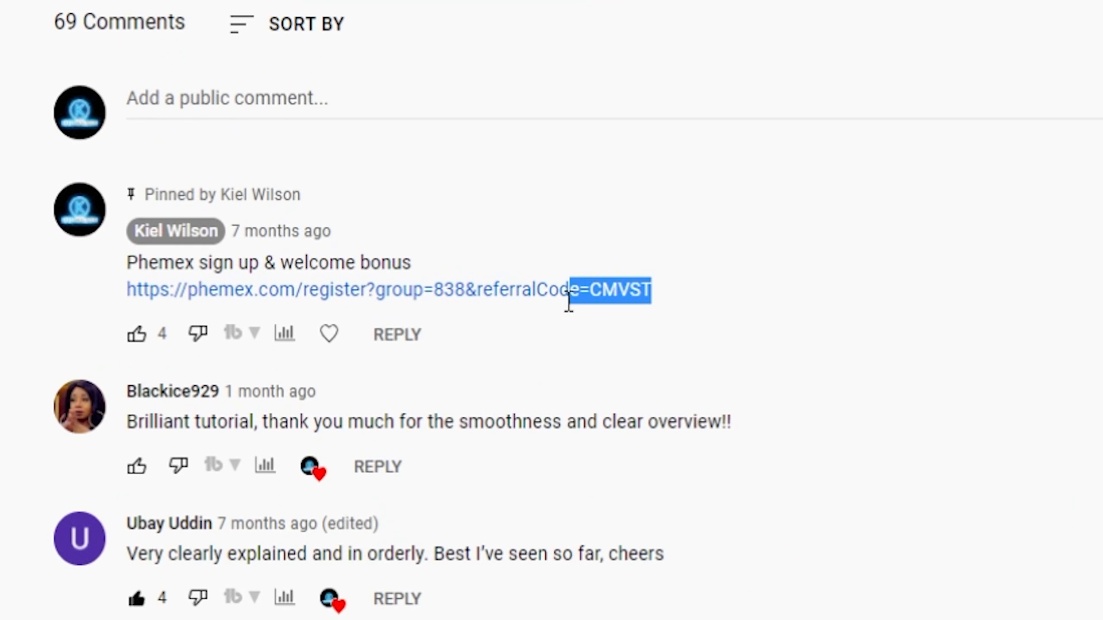
left_click_drag(468, 301, 129, 300)
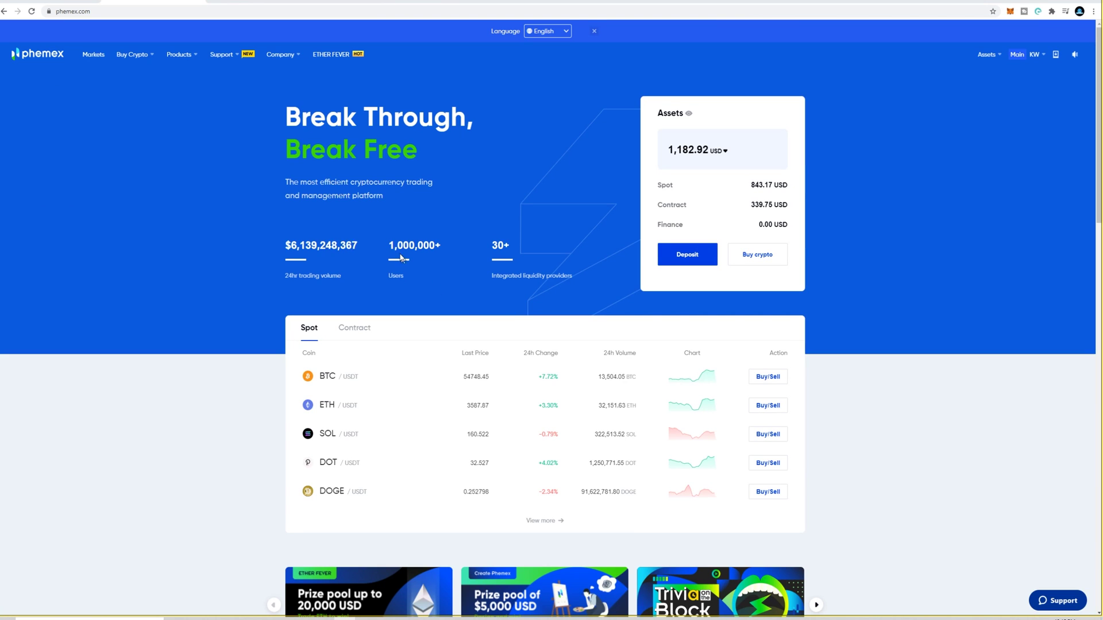
Open Welcome Bonus from Products and scroll to the Deposit Dazzle tiers up to a $2000 bonus.
mouse_move(190, 58)
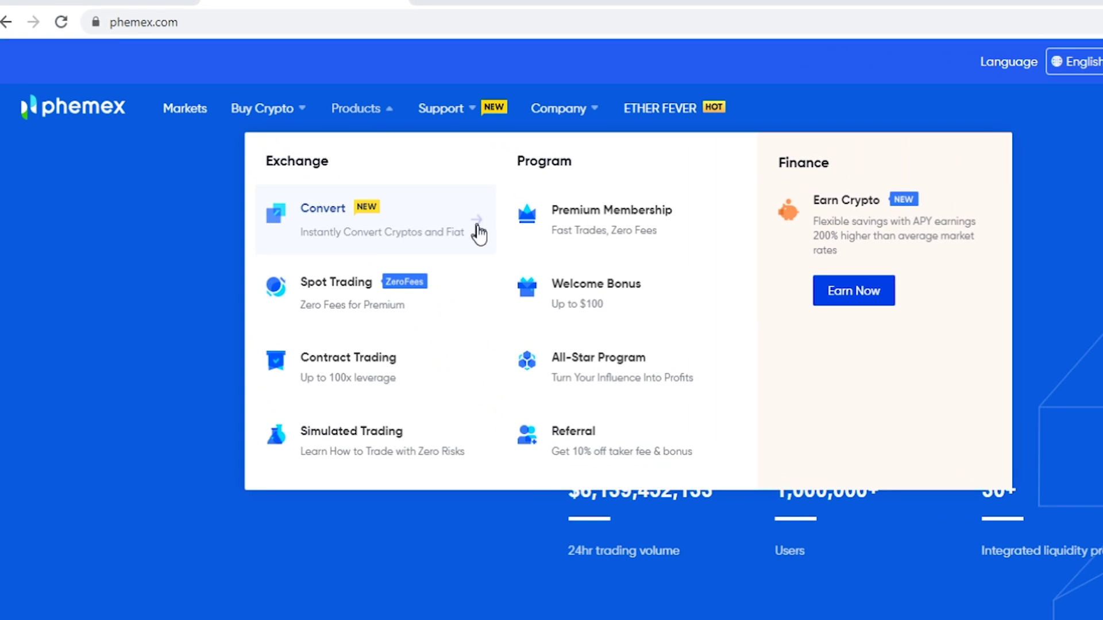
left_click(583, 305)
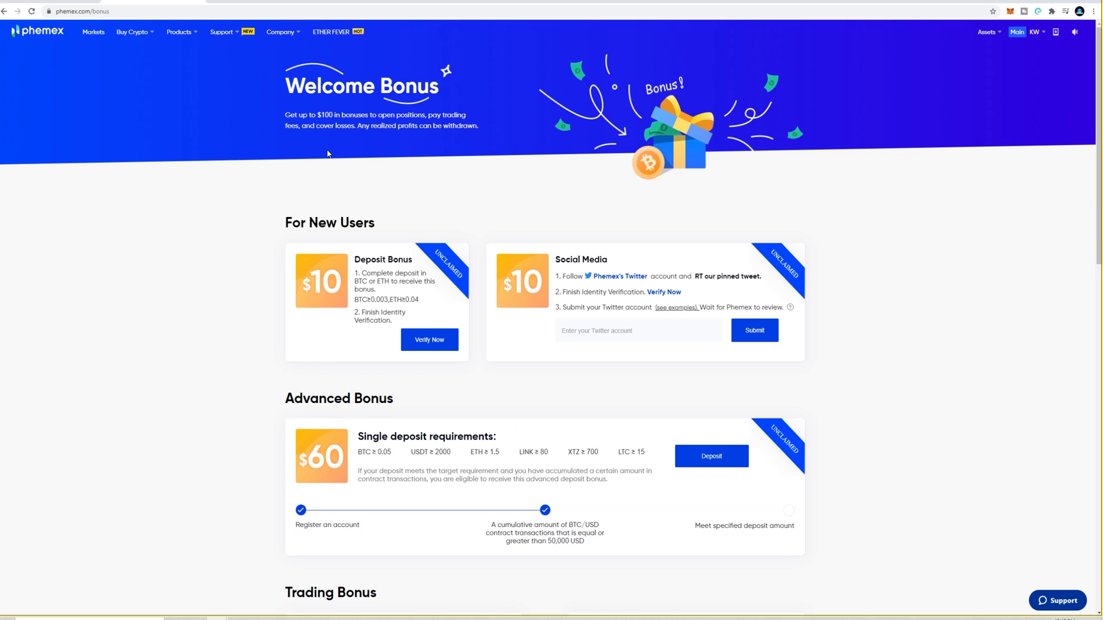
scroll(521, 143, "down", 4)
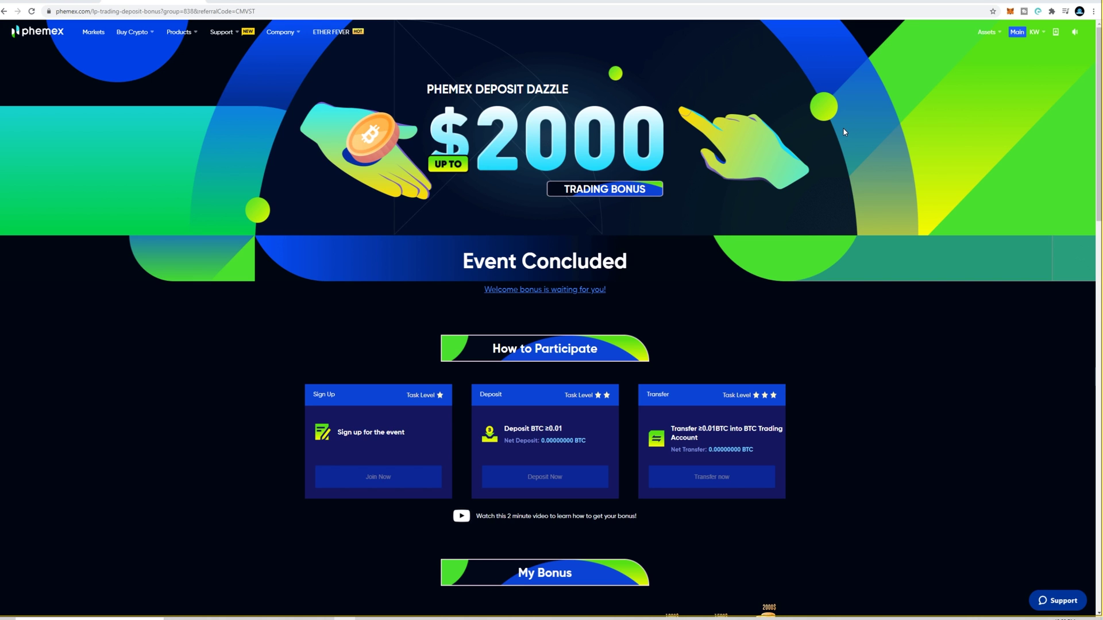
scroll(843, 129, "down", 1)
scroll(844, 131, "down", 4)
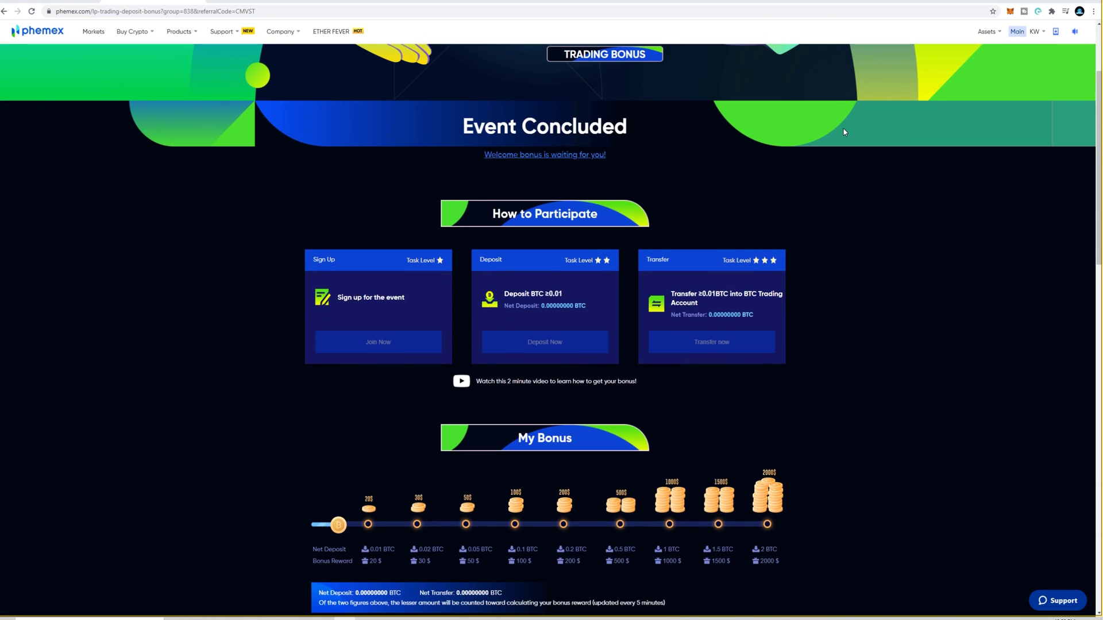
scroll(843, 132, "down", 2)
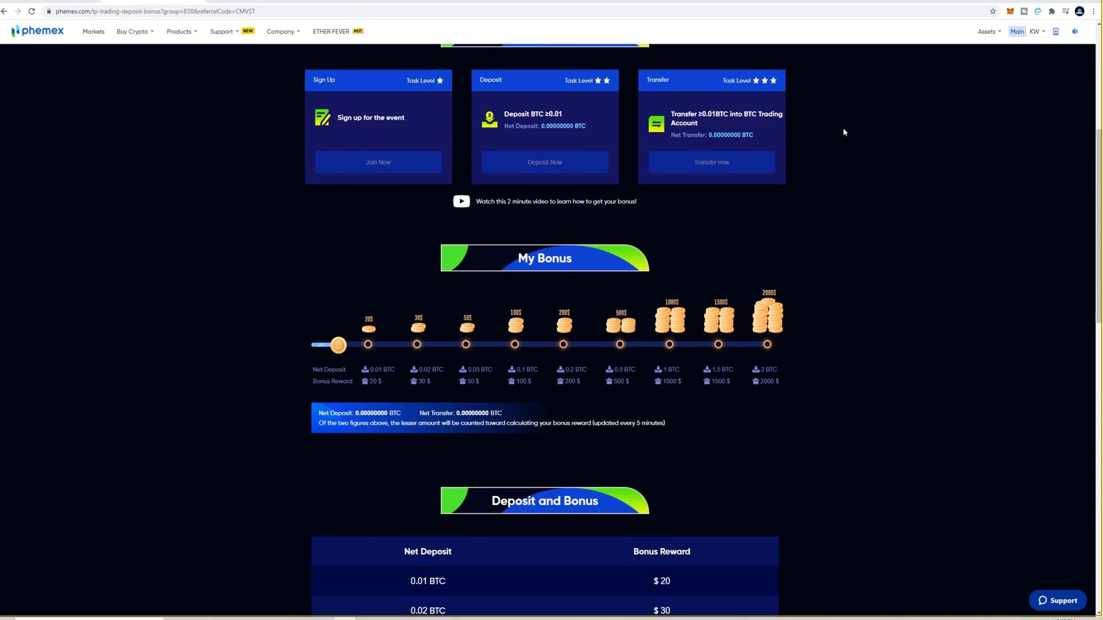
scroll(842, 132, "down", 2)
scroll(843, 132, "down", 3)
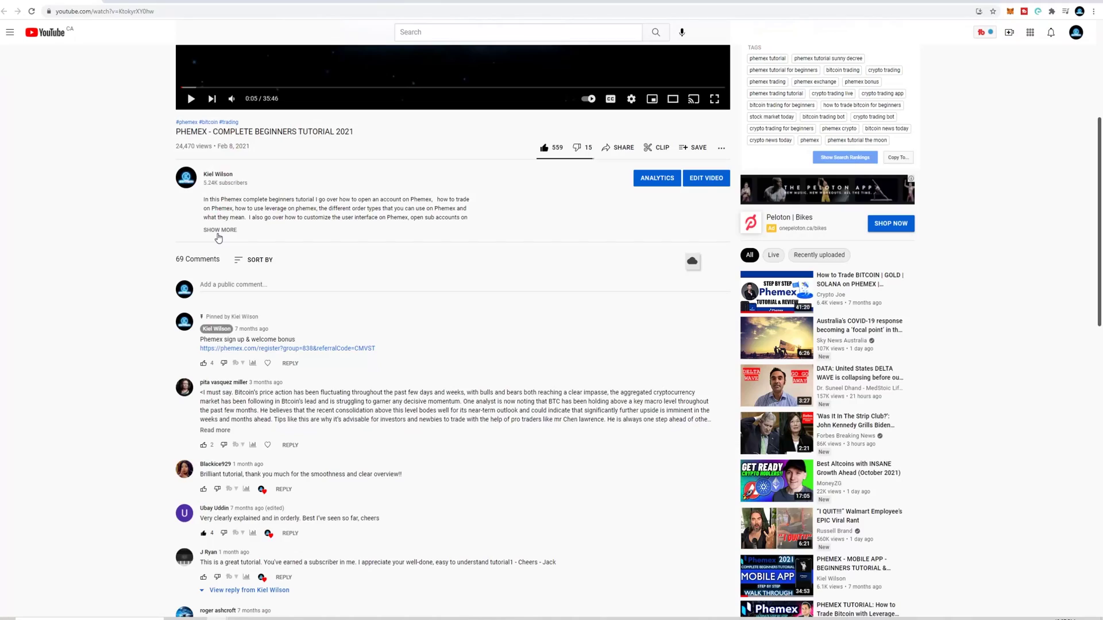
Expand the video description and briefly highlight its Time codes heading.
left_click(218, 235)
scroll(224, 245, "down", 2)
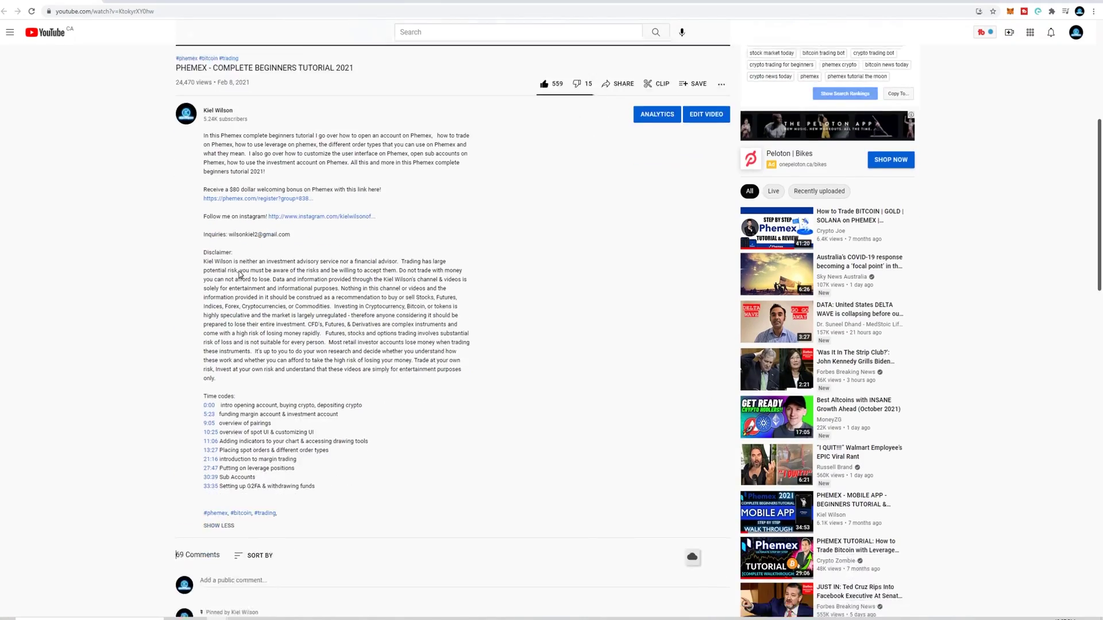
left_click_drag(244, 330, 201, 329)
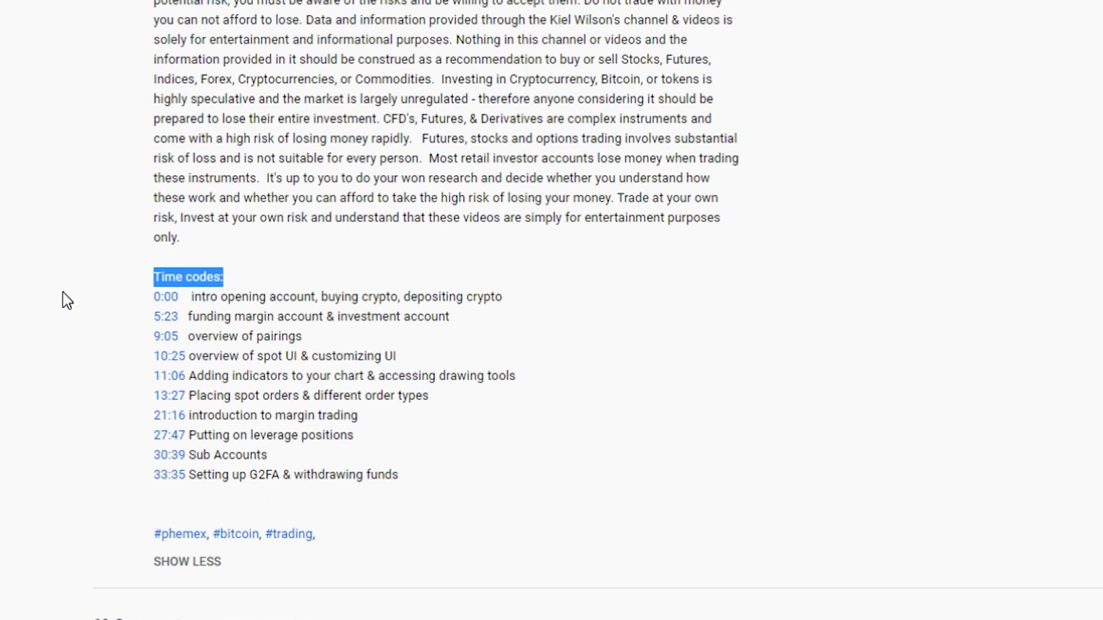
left_click(153, 296)
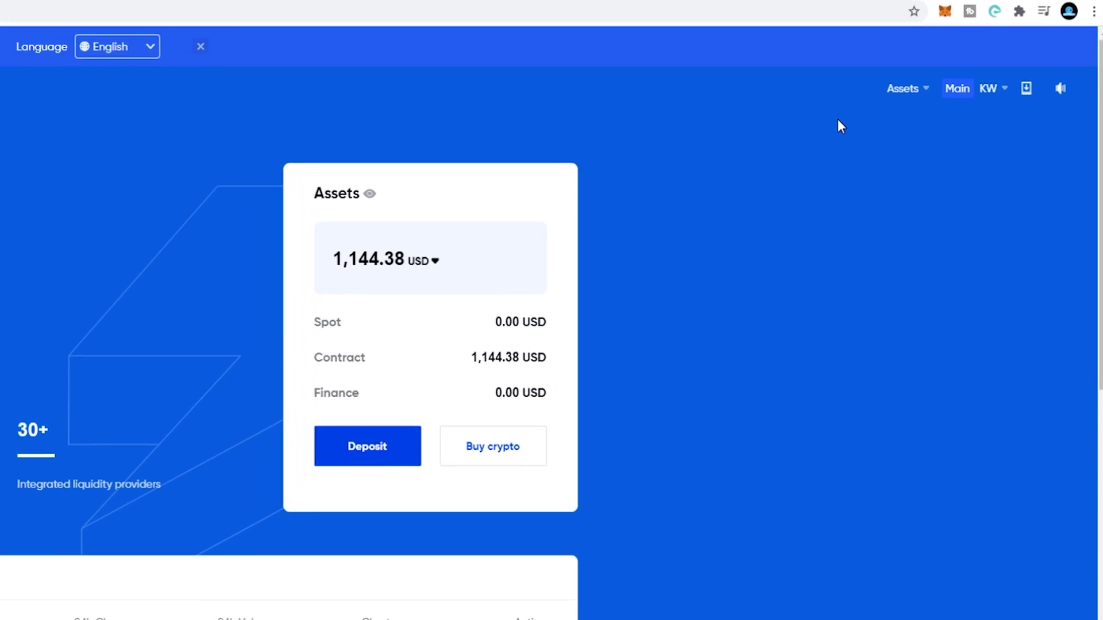
Open the Assets Deposit page and keep BTC as the deposit coin.
mouse_move(896, 94)
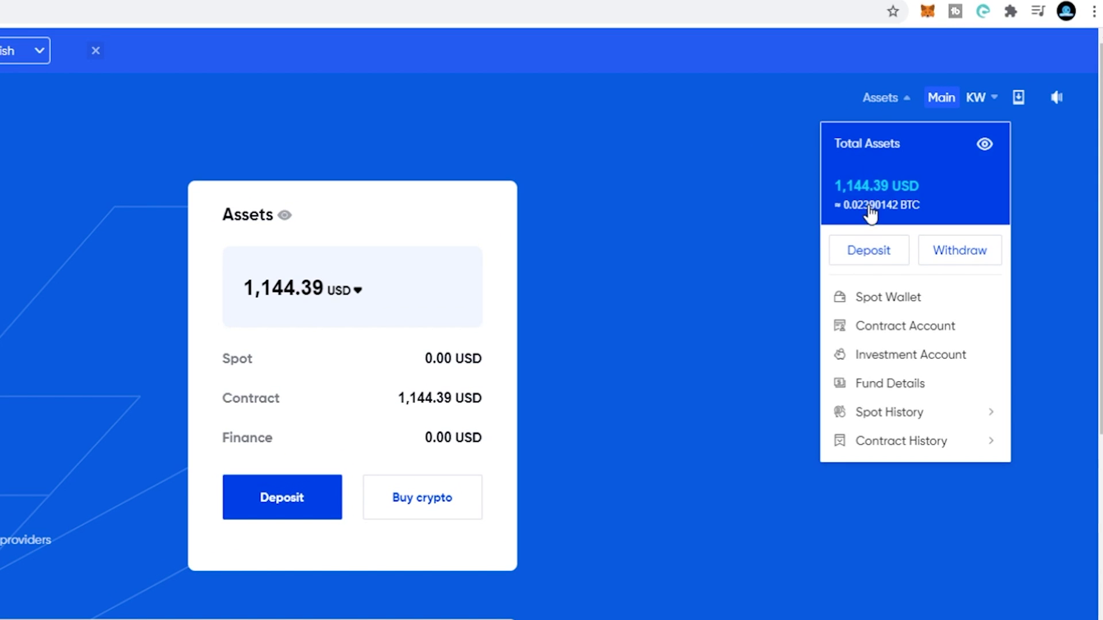
left_click(867, 251)
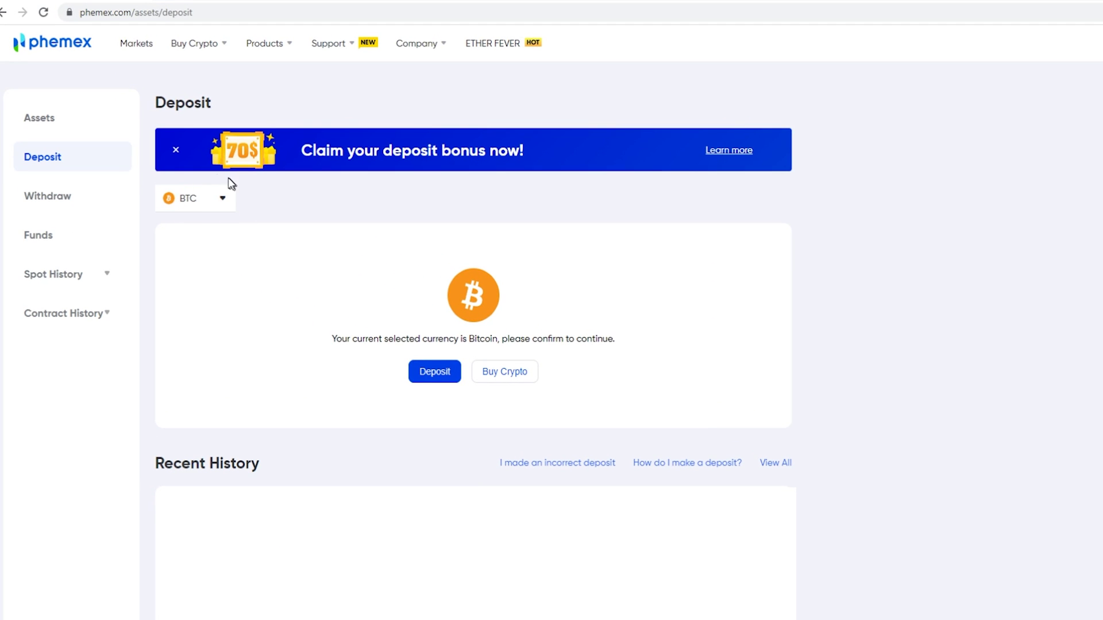
left_click(210, 201)
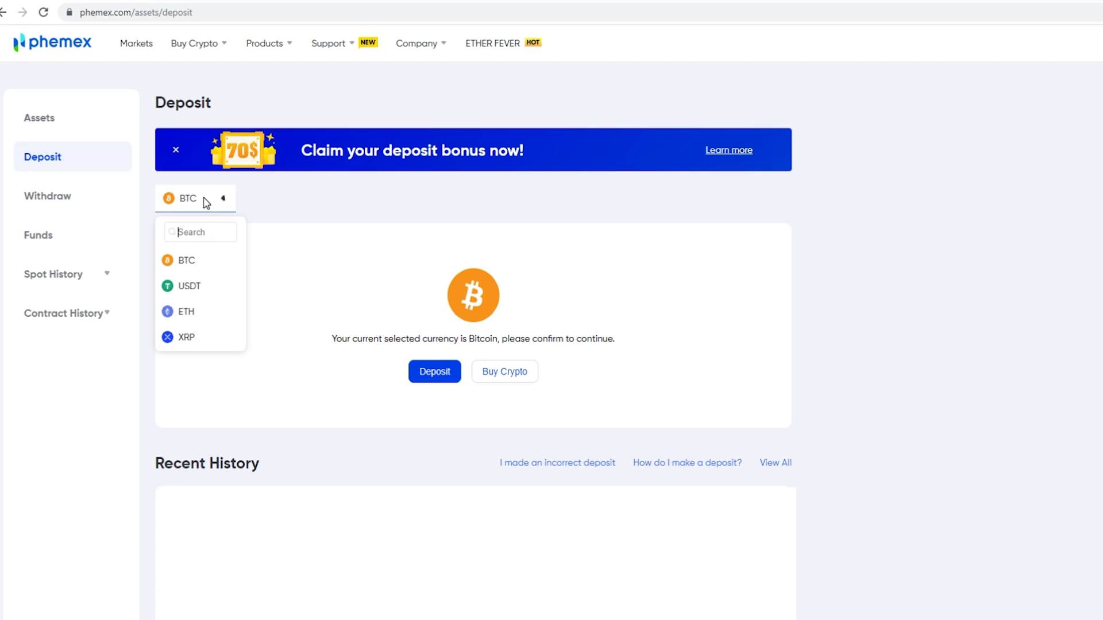
scroll(200, 280, "down", 6)
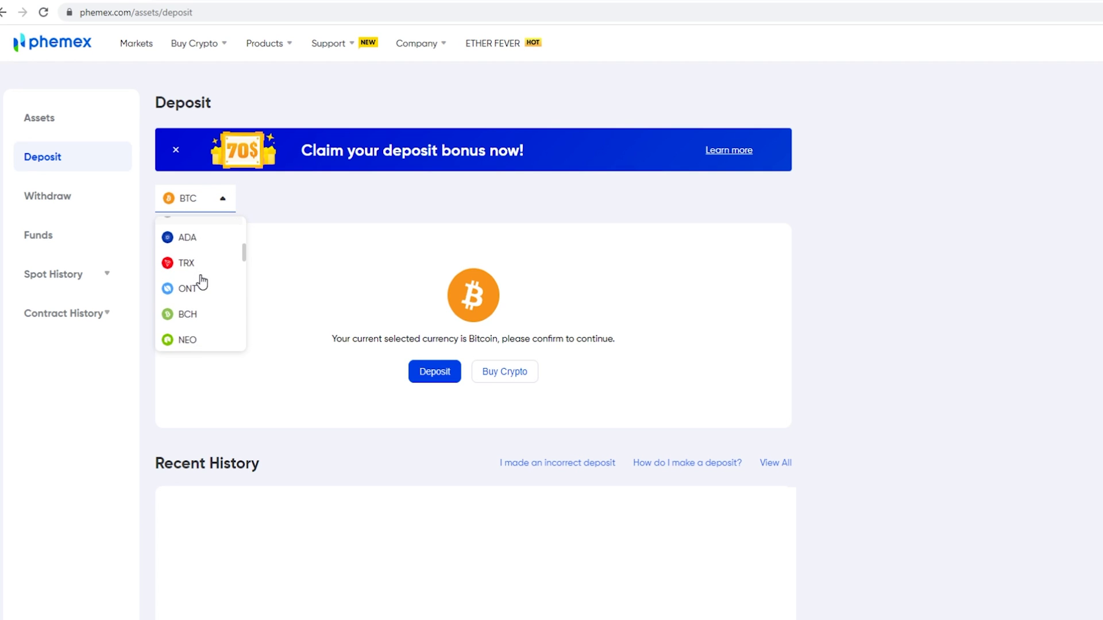
scroll(201, 280, "down", 6)
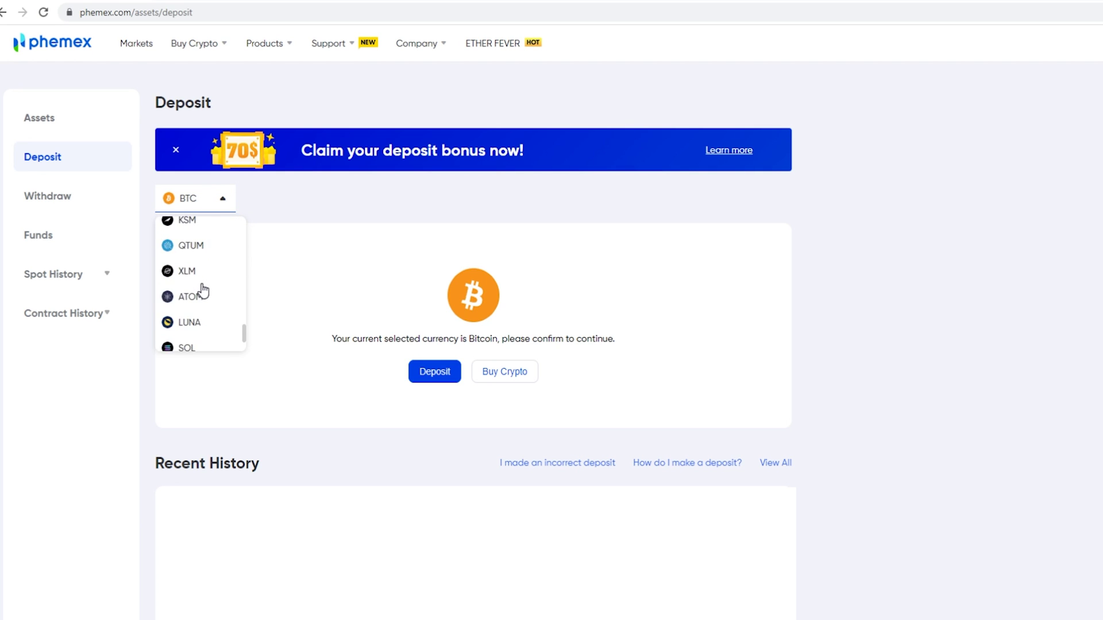
scroll(203, 292, "up", 12)
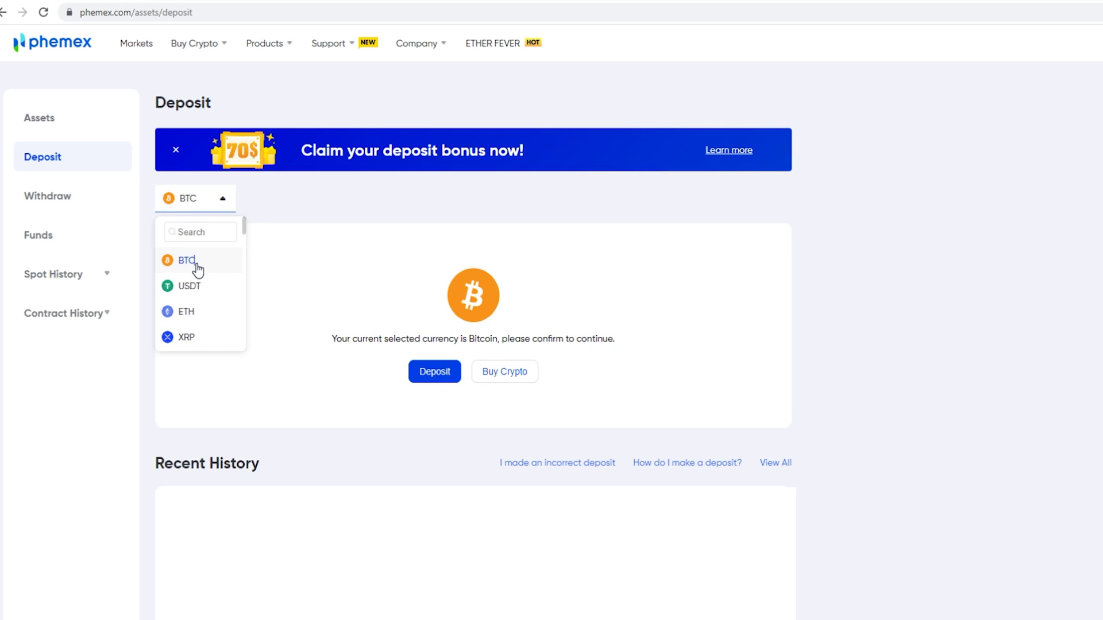
left_click(196, 267)
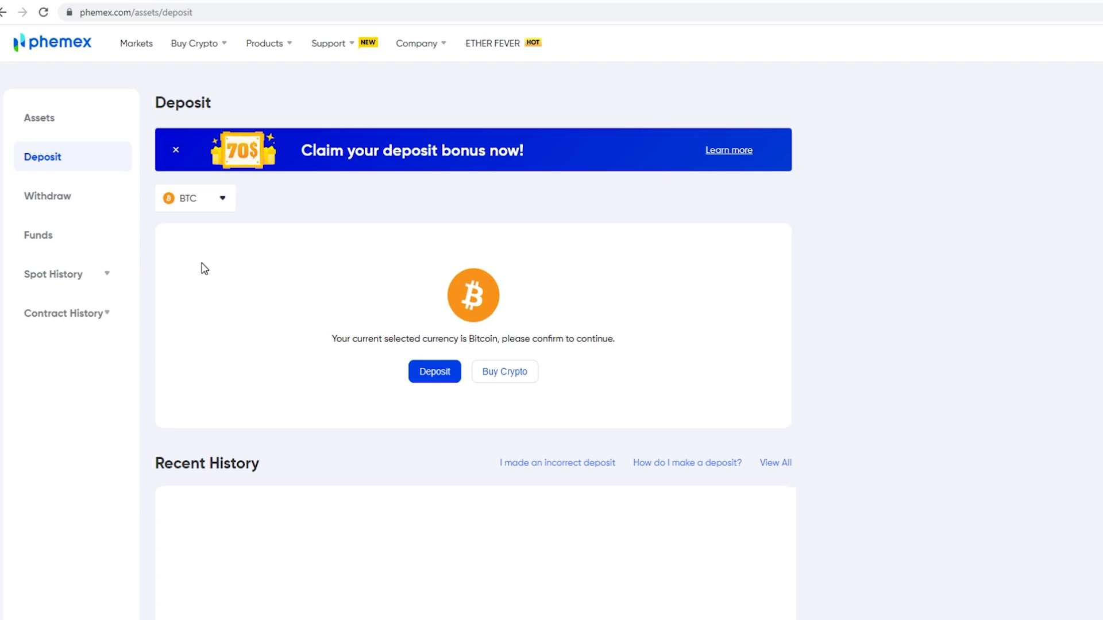
Show the BTC deposit address and QR code, then return to the Phemex home page.
left_click(428, 379)
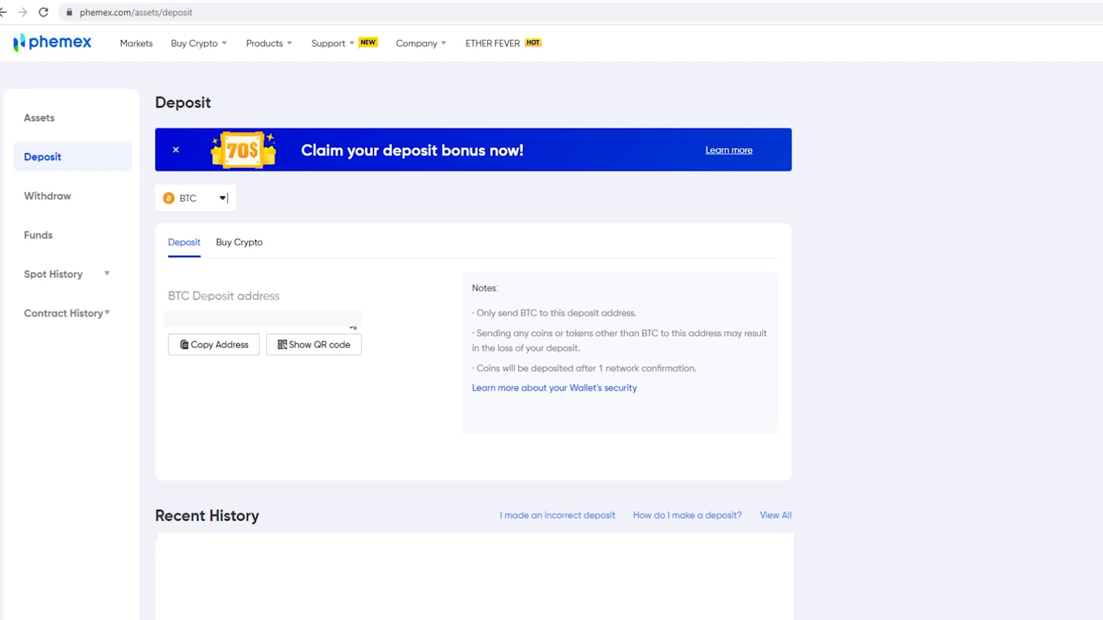
left_click_drag(353, 327, 201, 327)
left_click(177, 381)
mouse_move(279, 342)
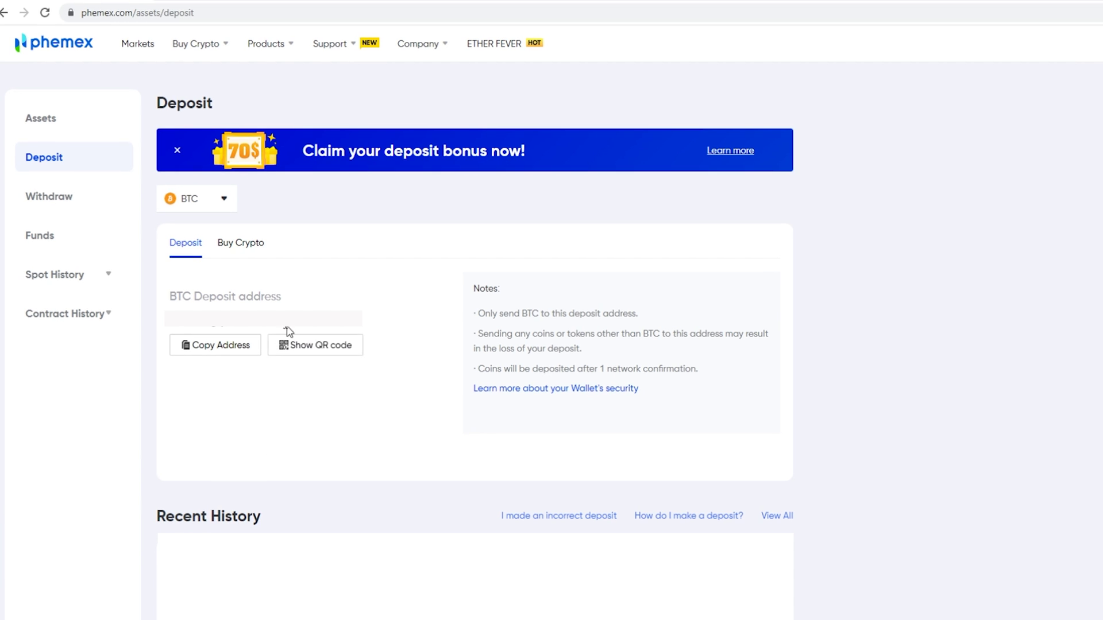
left_click(65, 50)
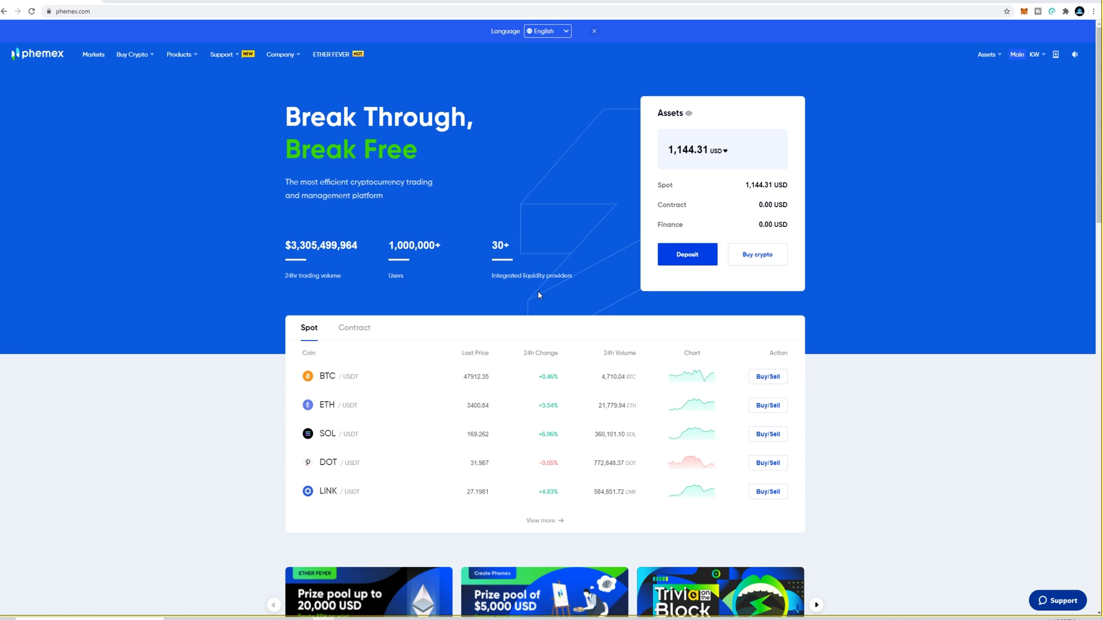
Check the BTC balance in the Spot Wallet.
mouse_move(981, 55)
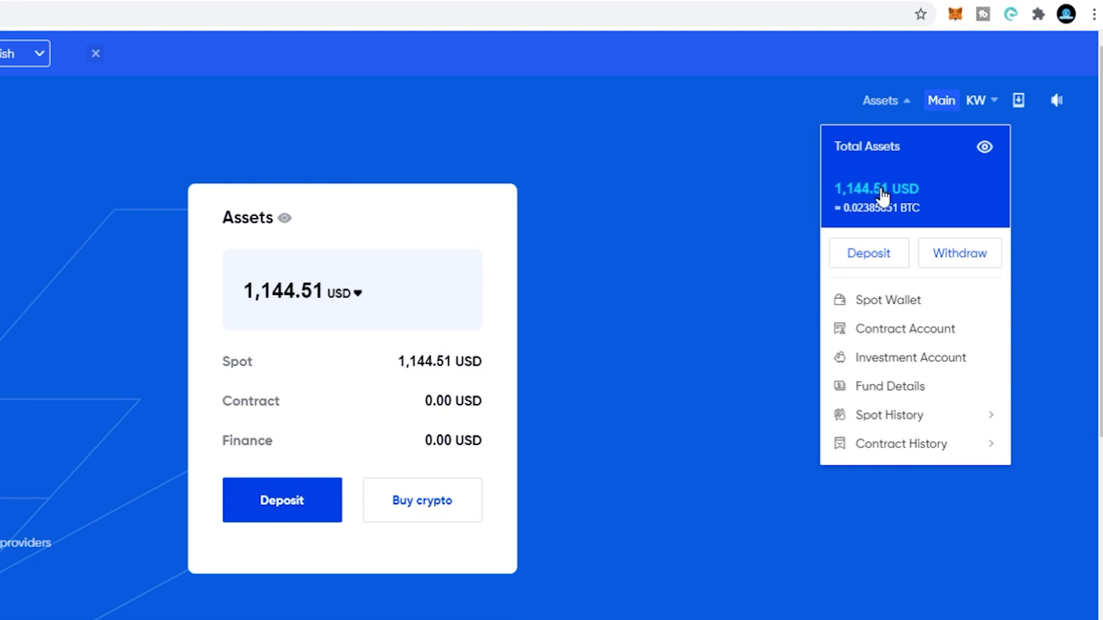
left_click(879, 303)
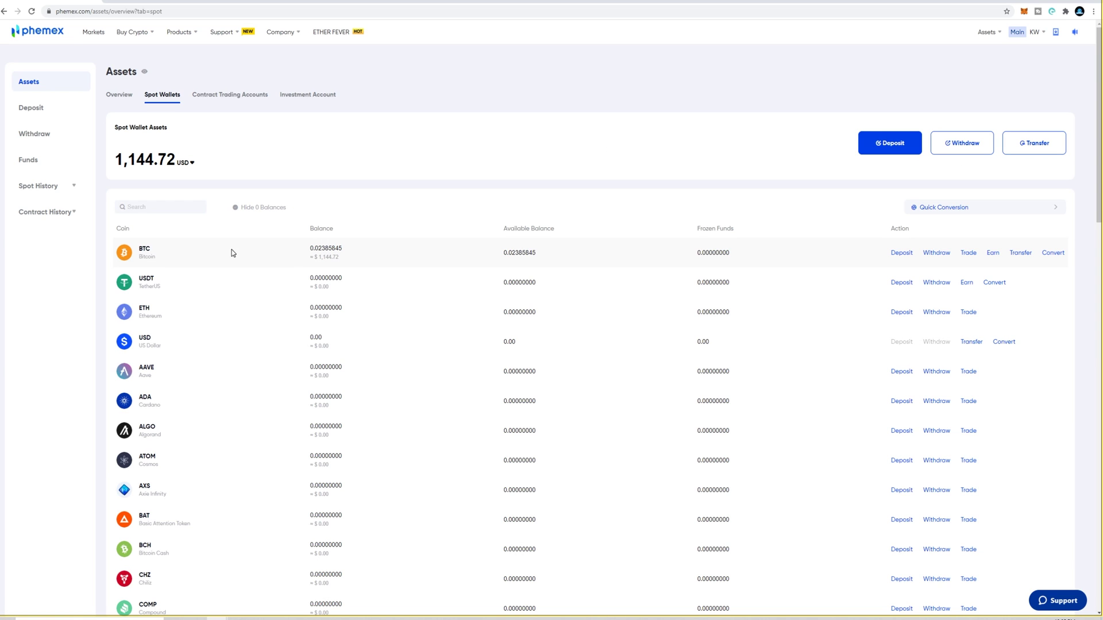
scroll(264, 276, "down", 2)
scroll(274, 290, "up", 2)
Go home and open the Contract Account page showing 0.00 USD and empty balances.
left_click(48, 32)
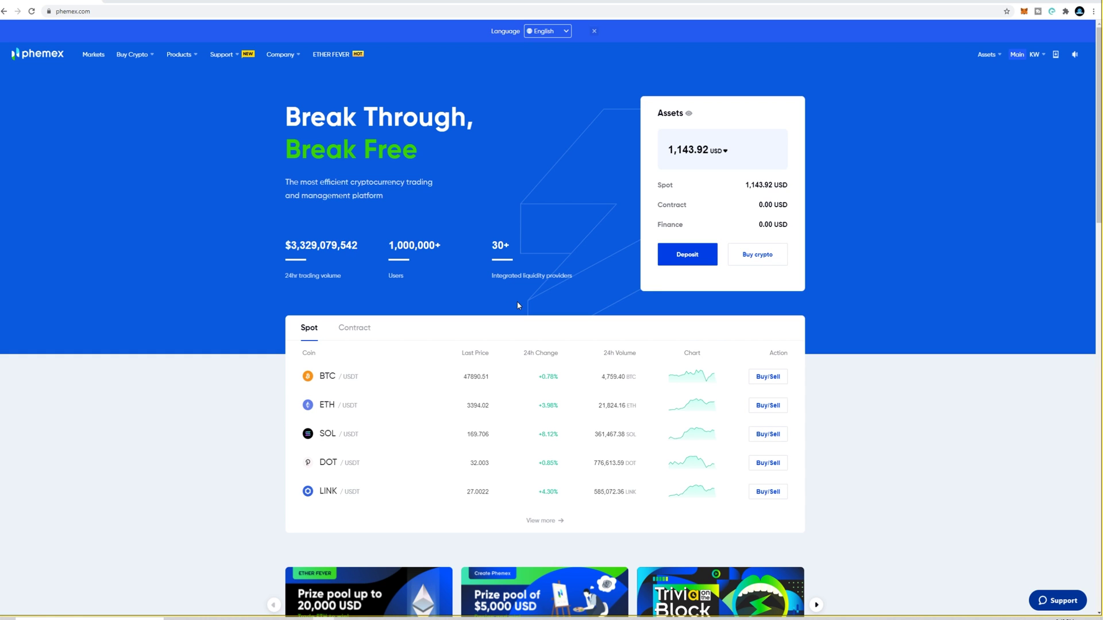
mouse_move(929, 80)
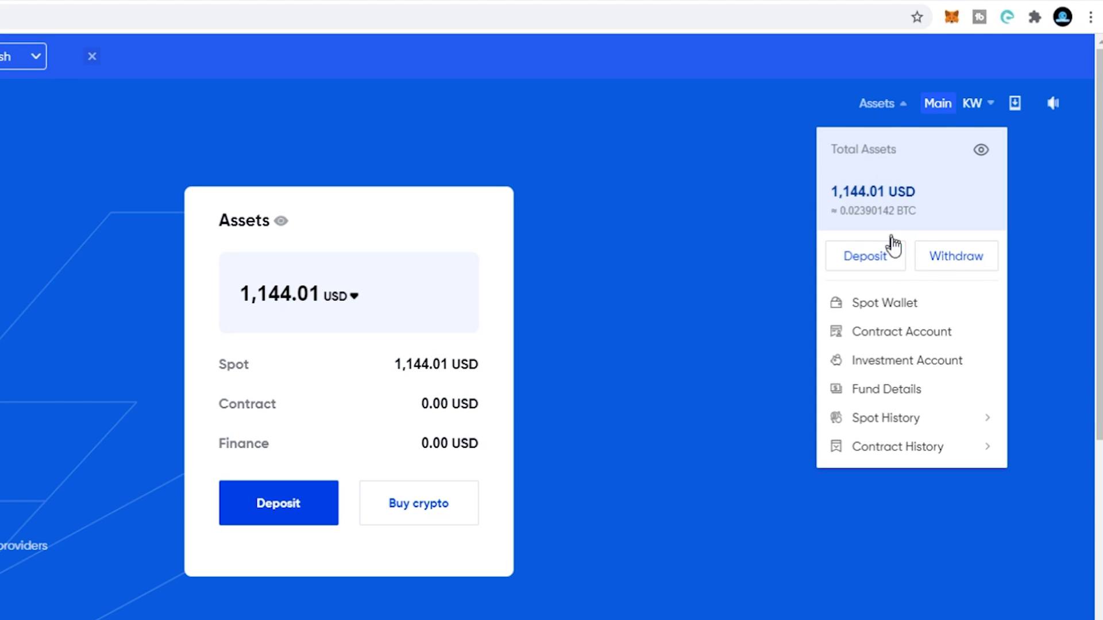
left_click(892, 336)
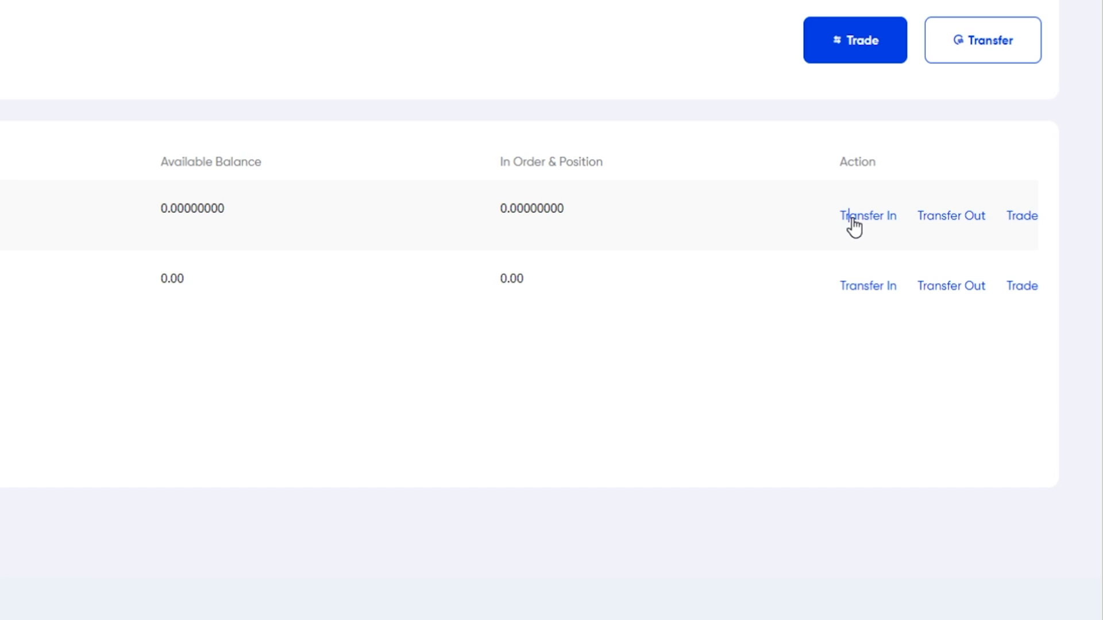
Transfer the entire BTC balance into the contract trading account.
left_click(852, 221)
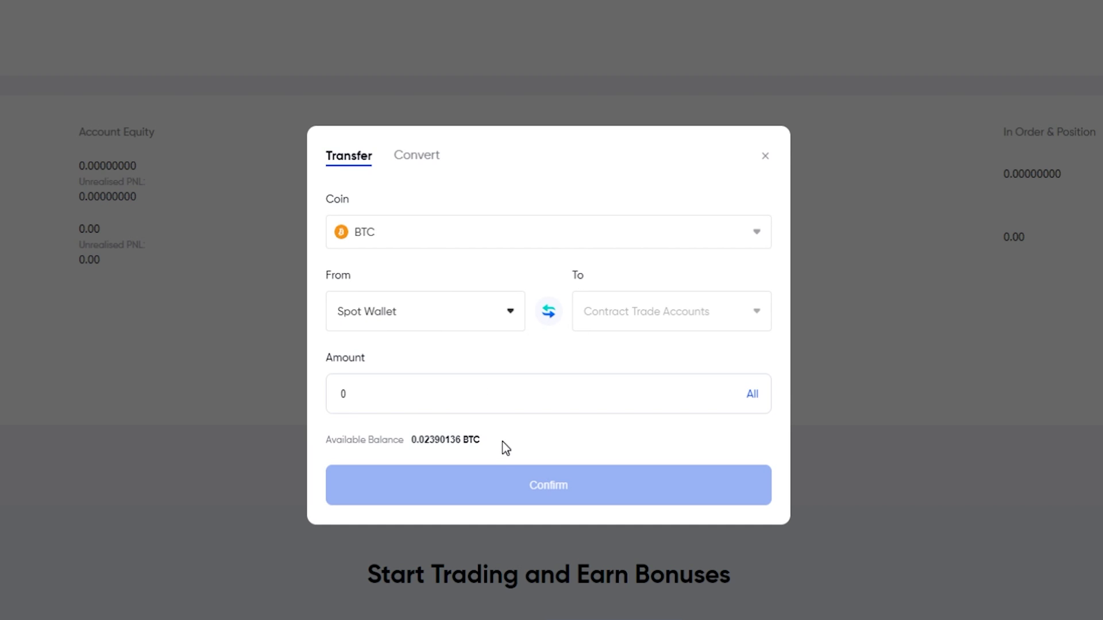
left_click_drag(449, 438, 409, 440)
left_click(409, 398)
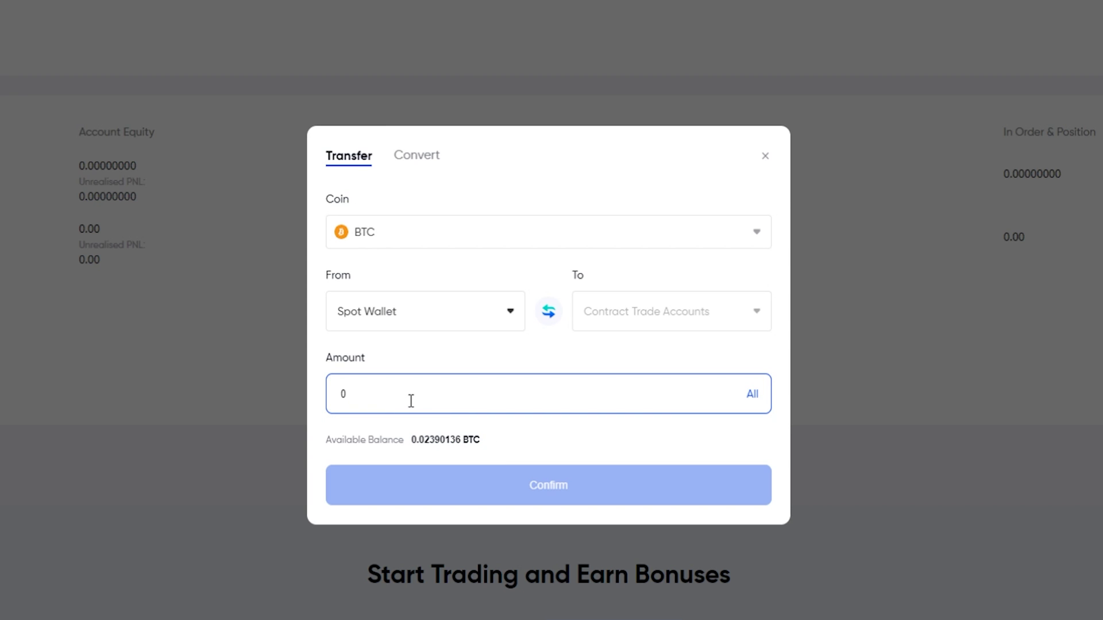
type(".01")
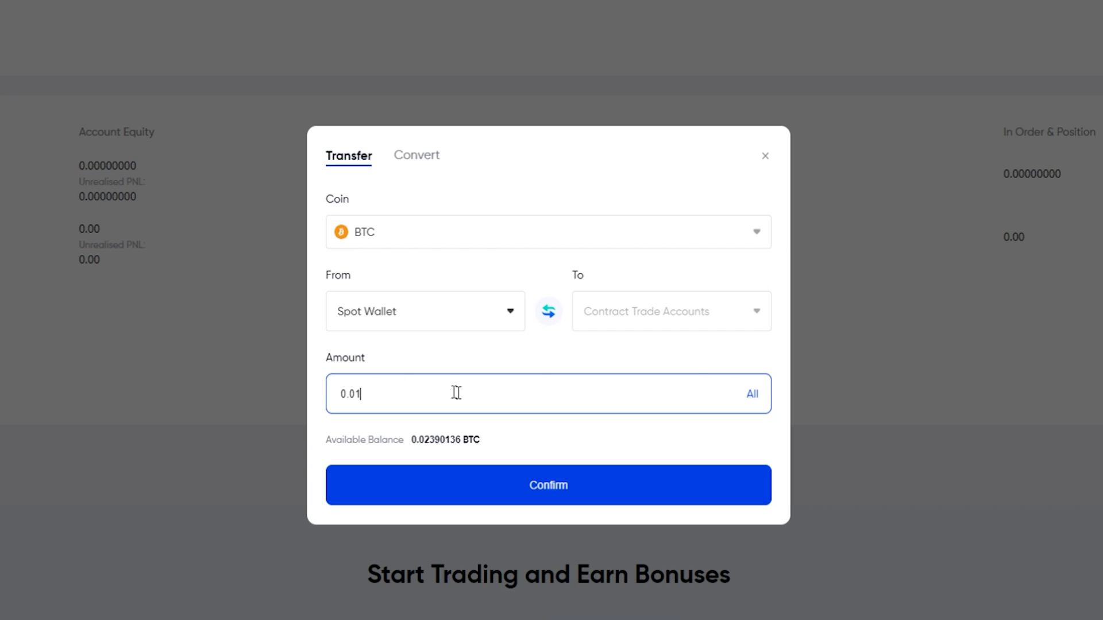
left_click(751, 397)
left_click(539, 495)
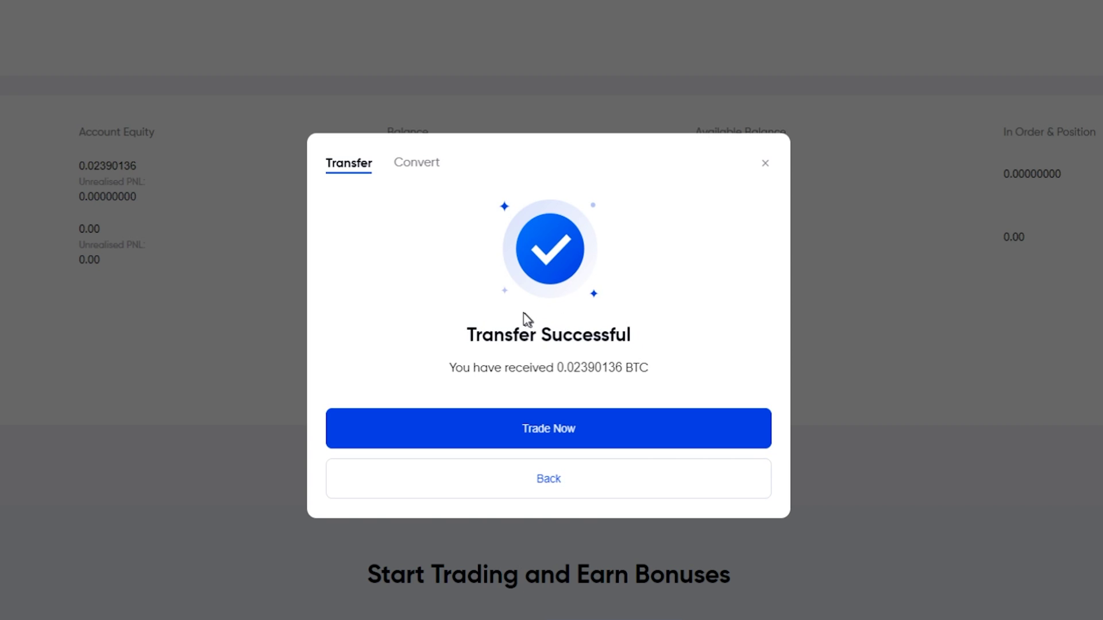
left_click(765, 164)
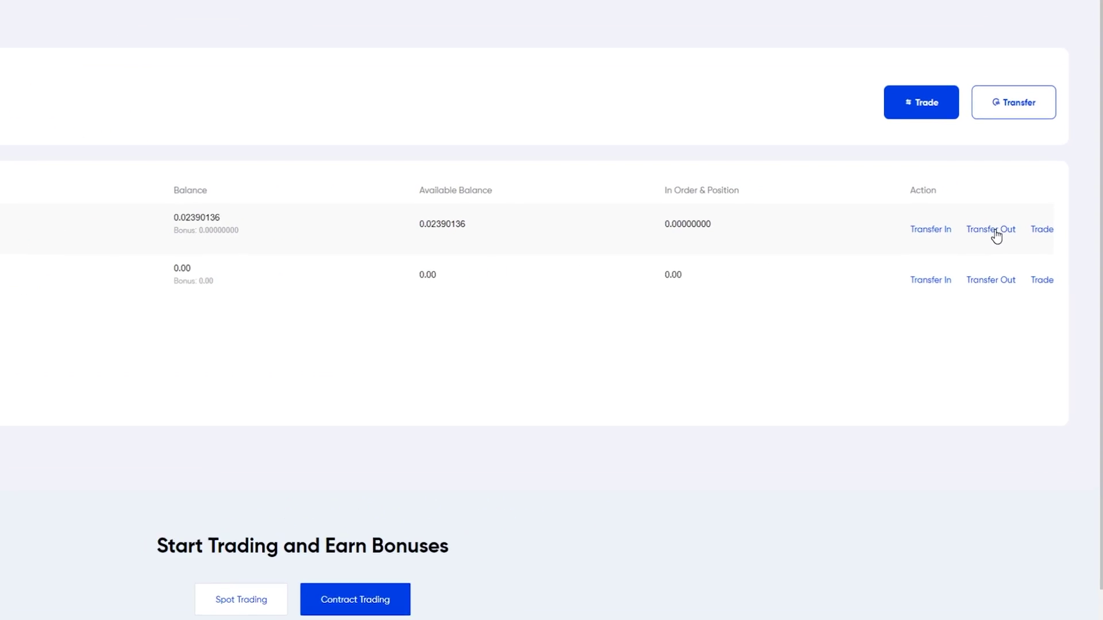
Transfer all BTC back out to the spot wallet and view the Spot Wallets balances.
left_click(995, 233)
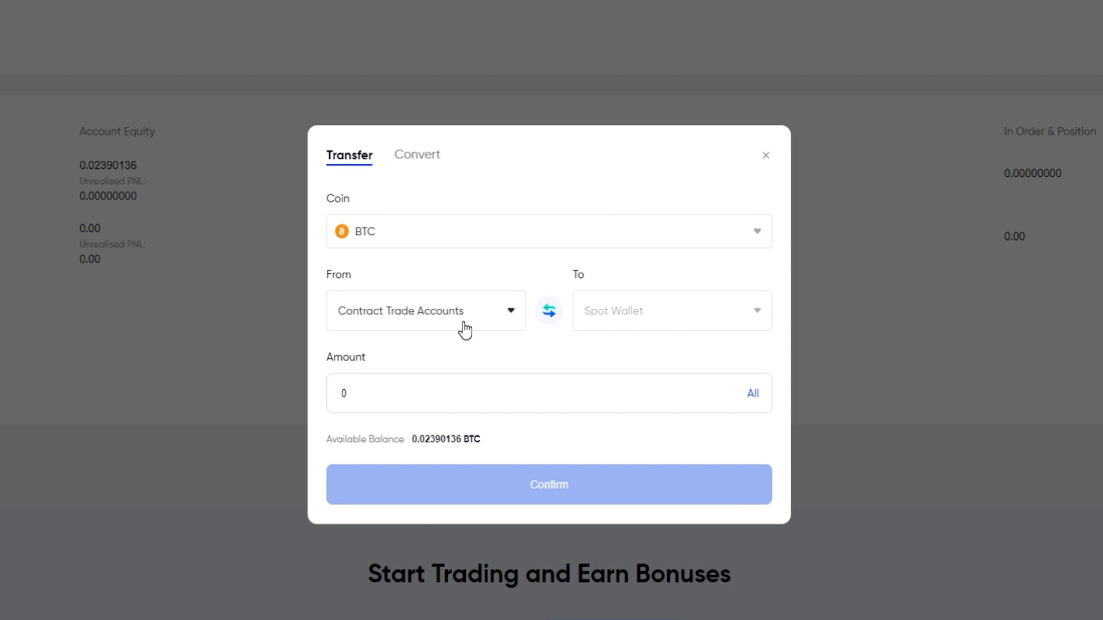
left_click(752, 394)
left_click(623, 485)
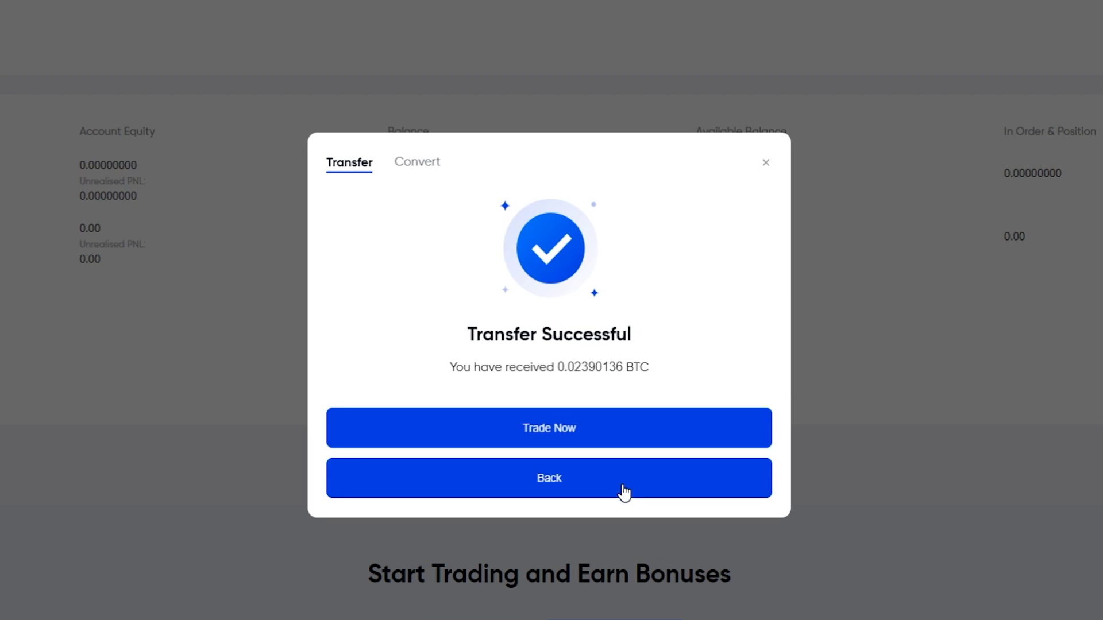
left_click(764, 165)
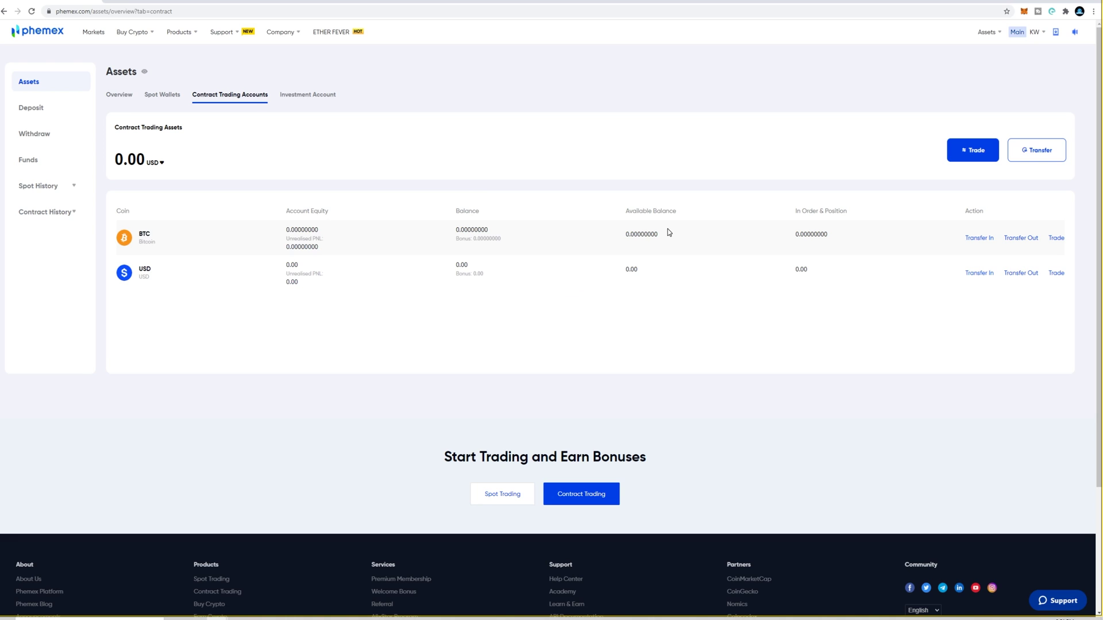
left_click(163, 95)
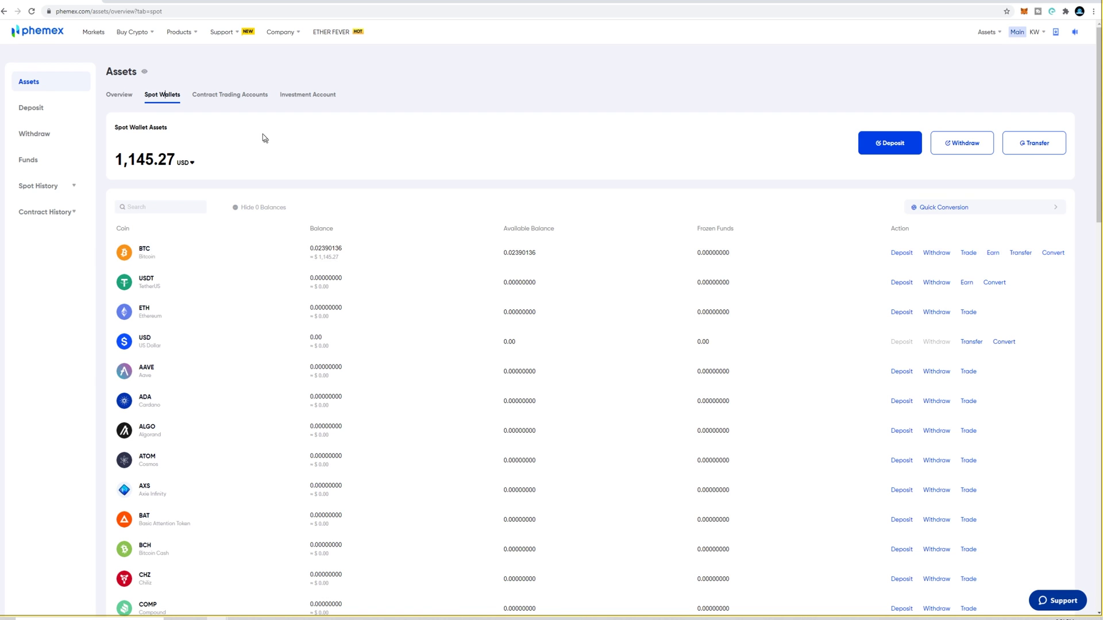
From Contract Trading Accounts, start a USD Transfer In and switch to the BTC-to-USD converter.
left_click(222, 96)
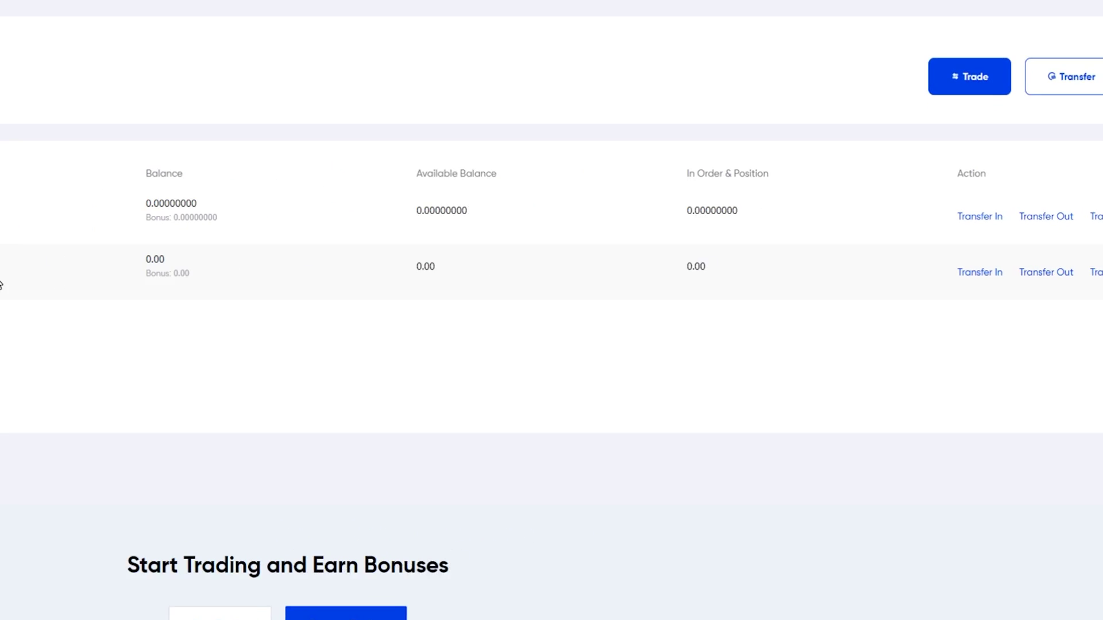
left_click(970, 273)
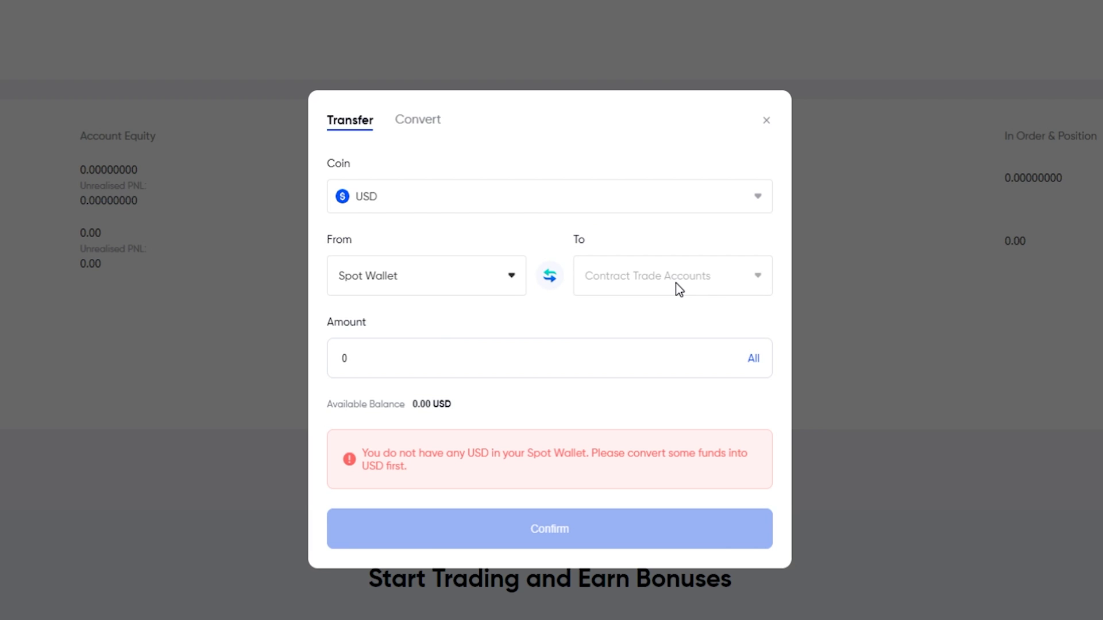
left_click(415, 123)
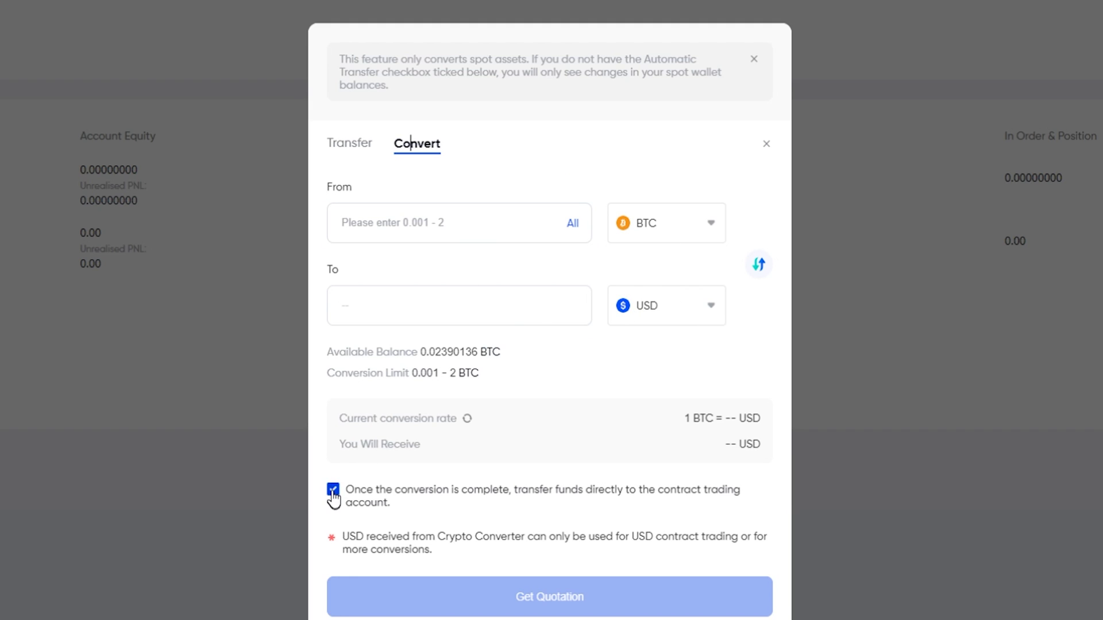
Convert all 0.02390136 BTC to 1143.1754 USD, auto-transferred to the contract account.
left_click_drag(347, 488, 745, 510)
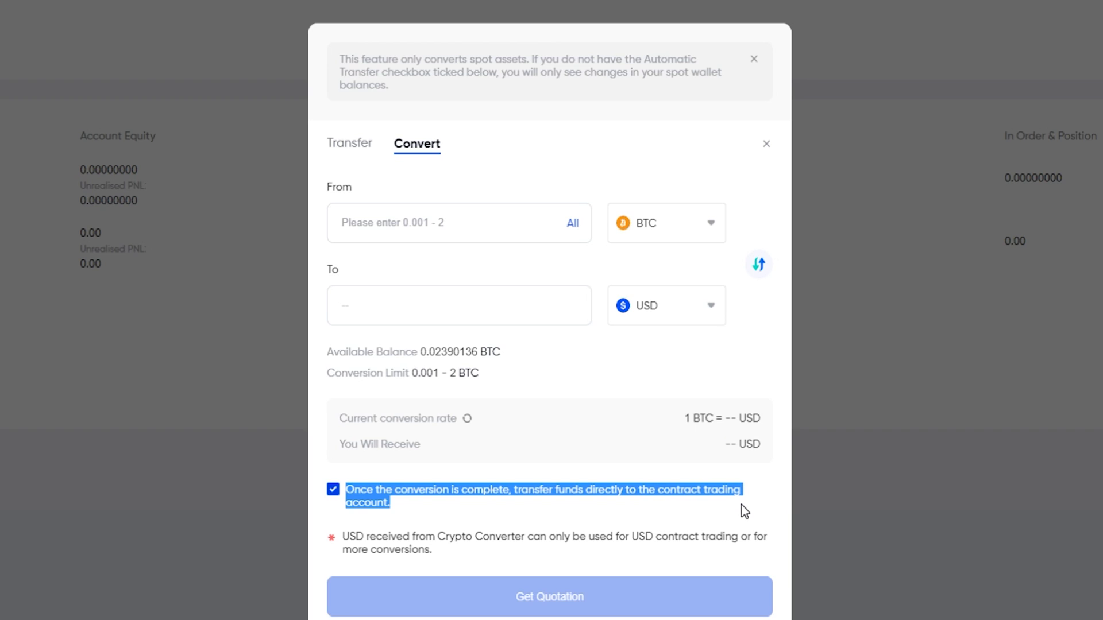
left_click(690, 517)
left_click(464, 224)
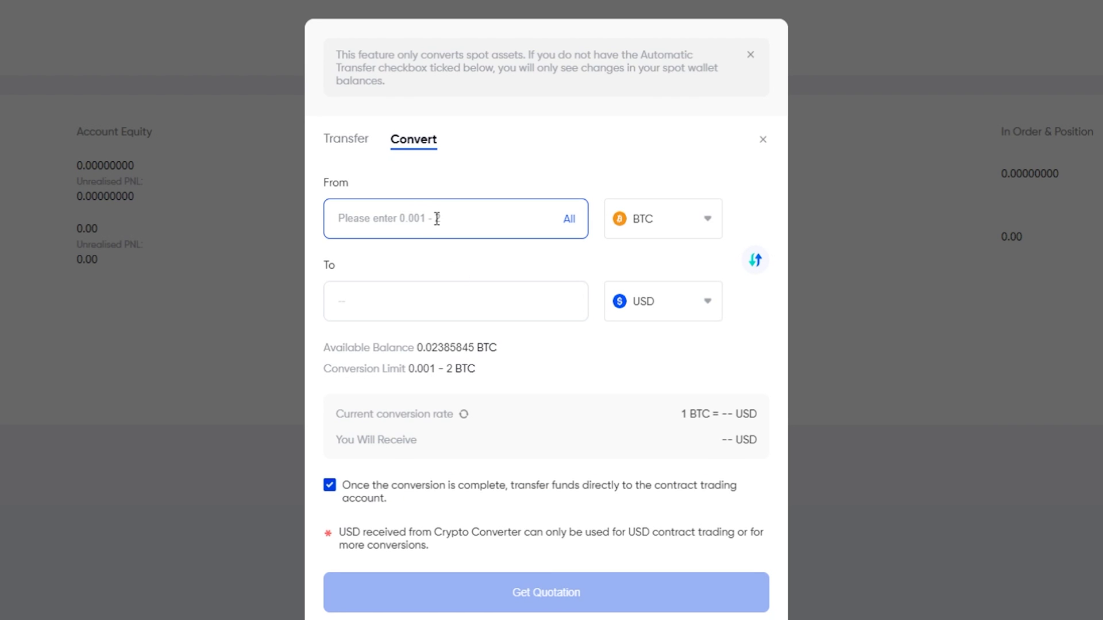
left_click(570, 220)
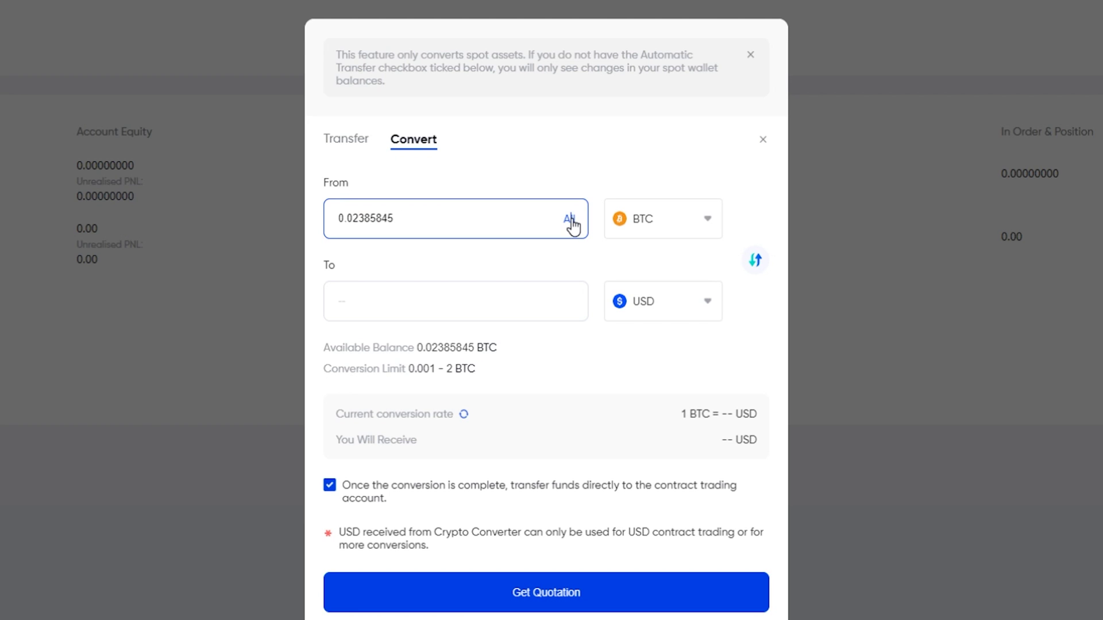
left_click(519, 597)
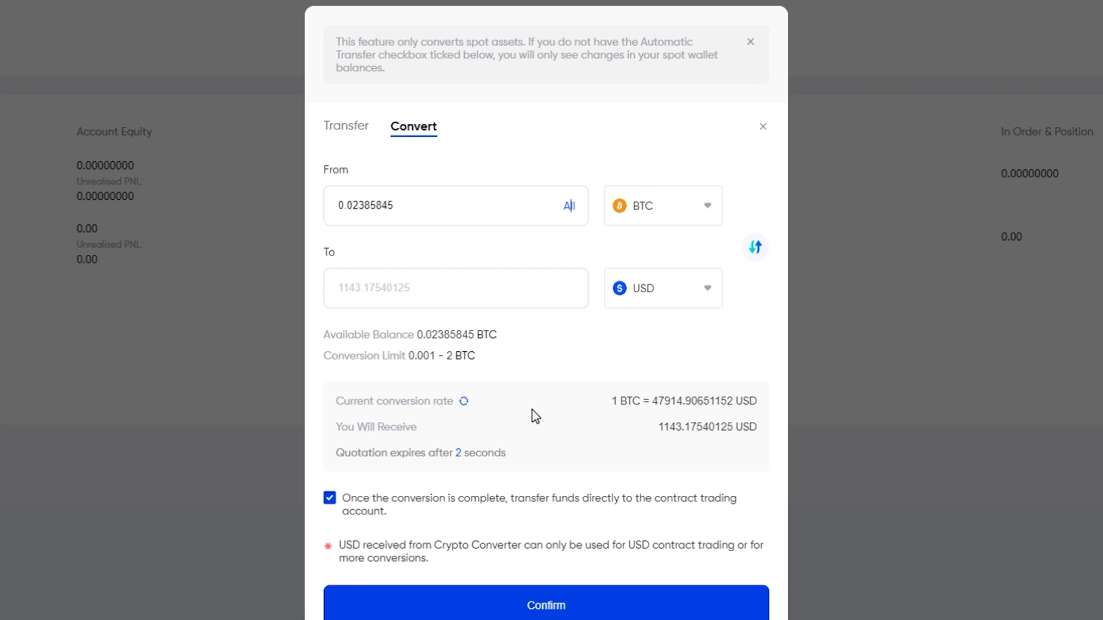
left_click(532, 597)
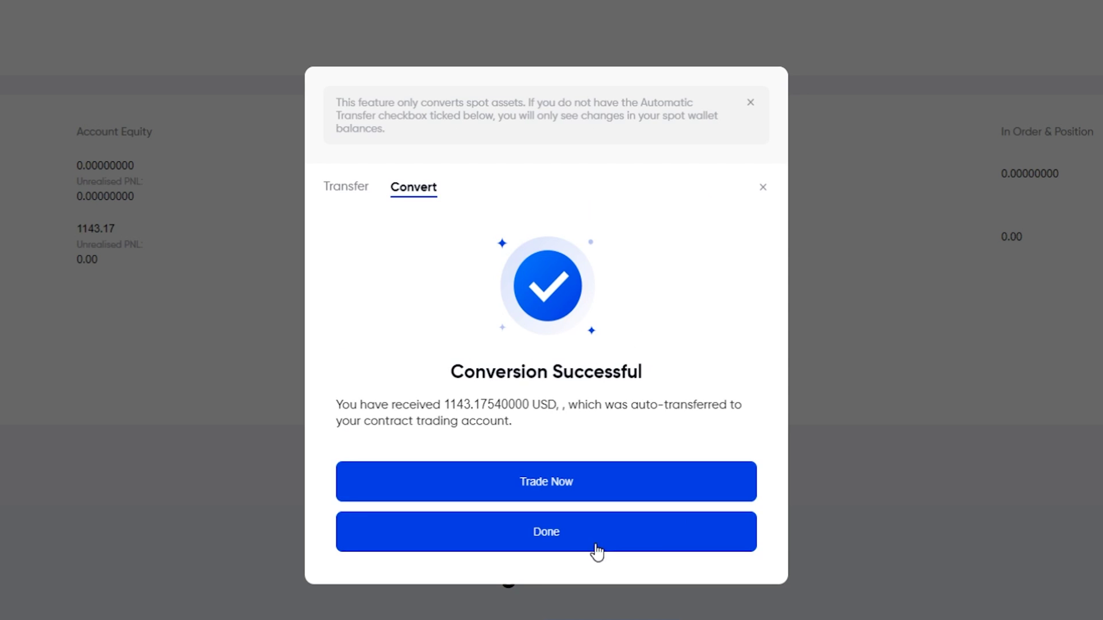
left_click(578, 541)
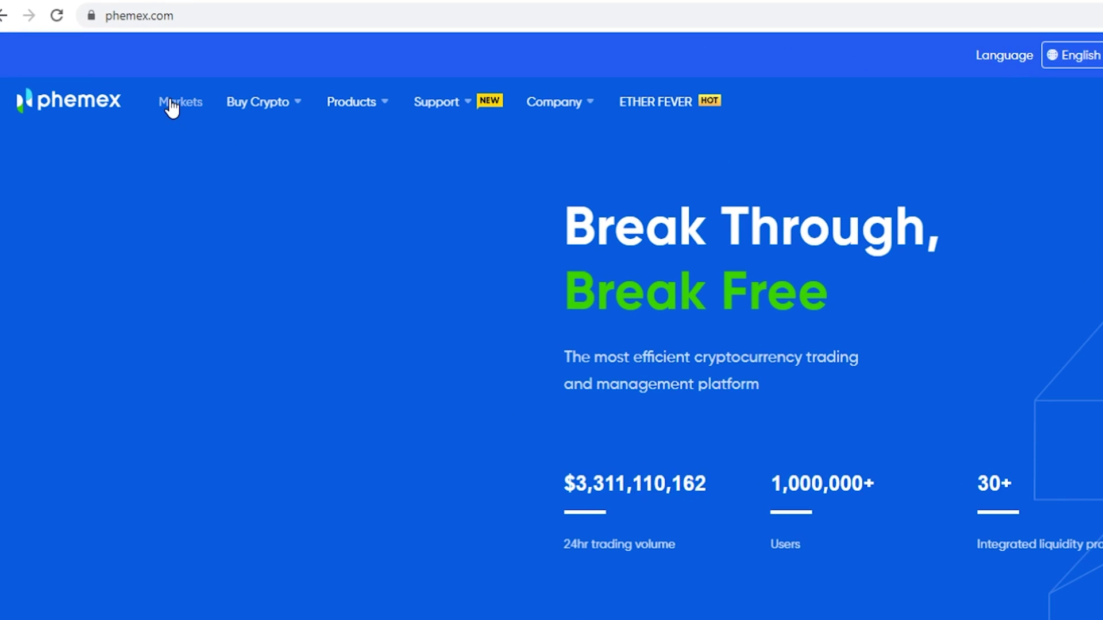
Show the Markets Contract tab and browse its 37 USD pairs, from BTC/USD to GOLD/USD.
left_click(172, 106)
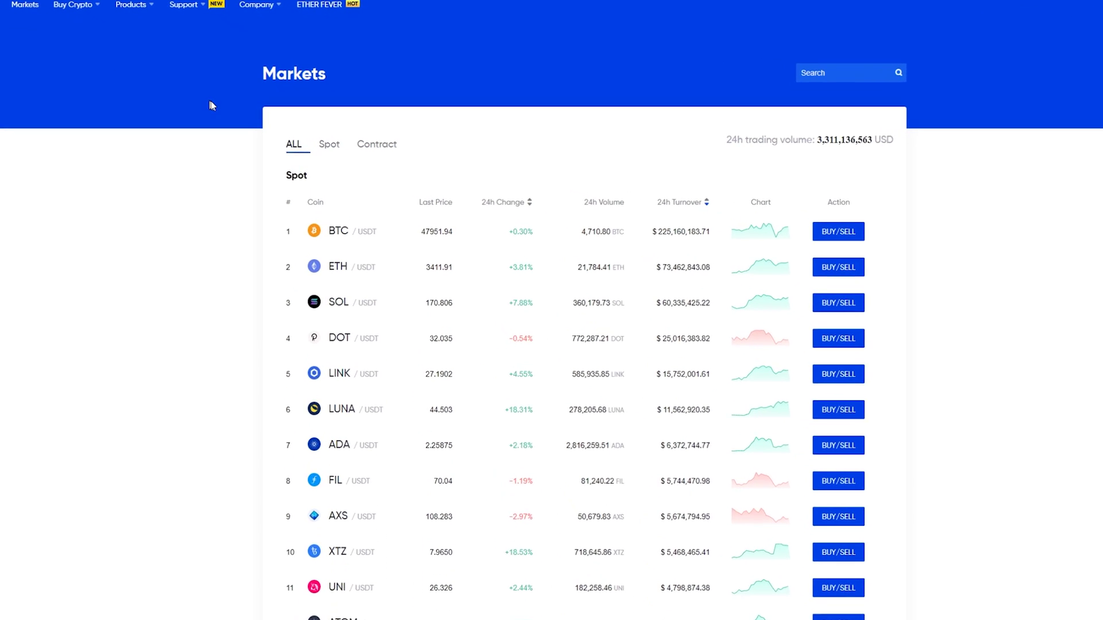
left_click(371, 147)
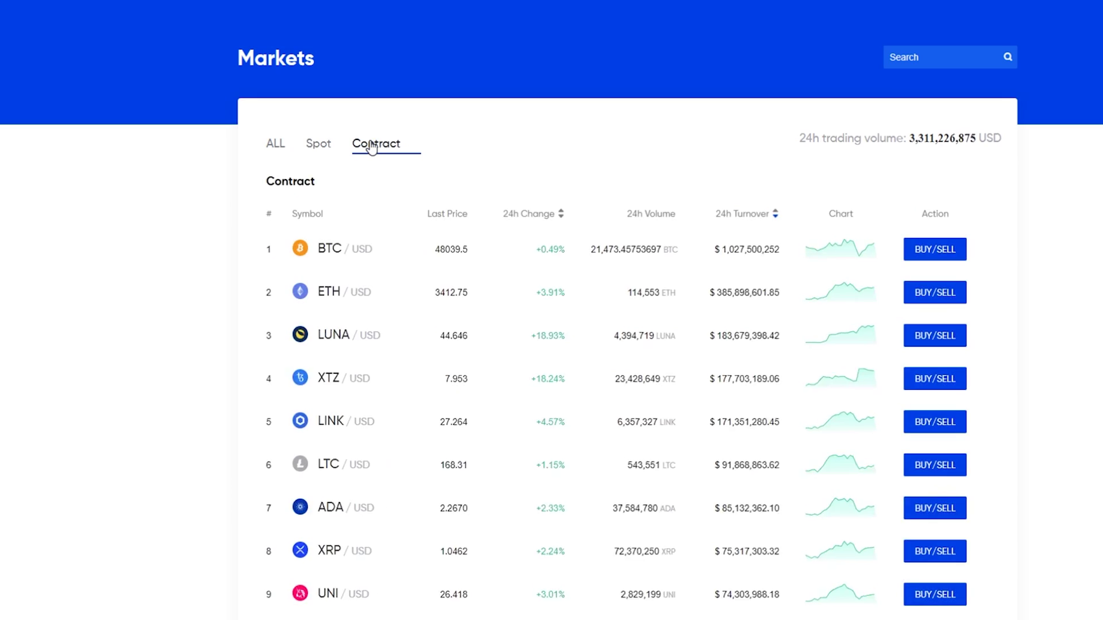
scroll(540, 289, "down", 6)
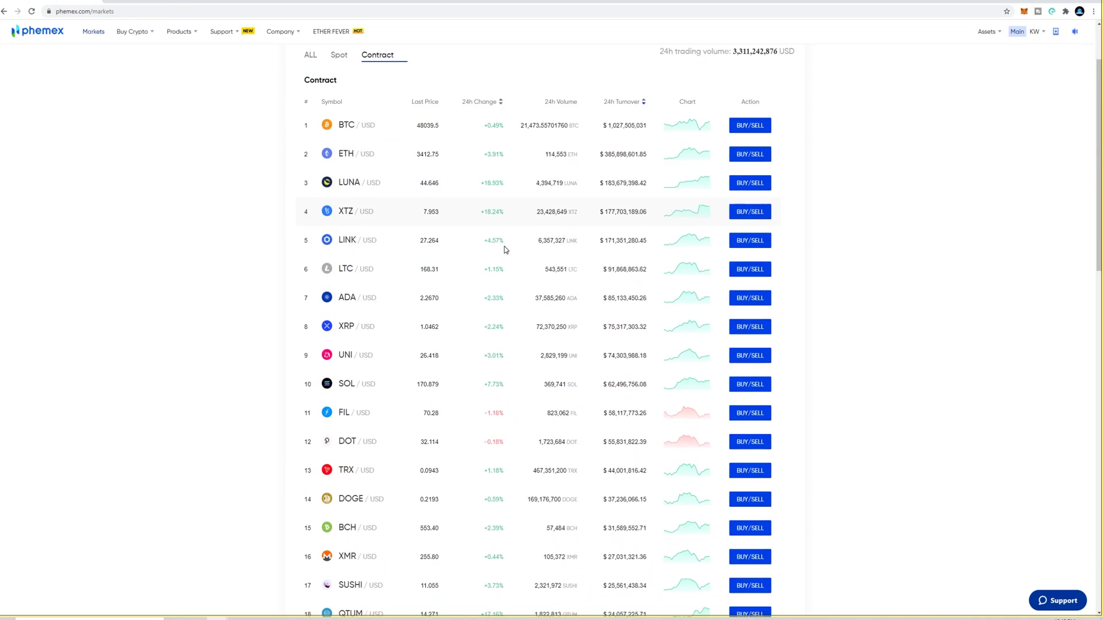
scroll(505, 253, "down", 6)
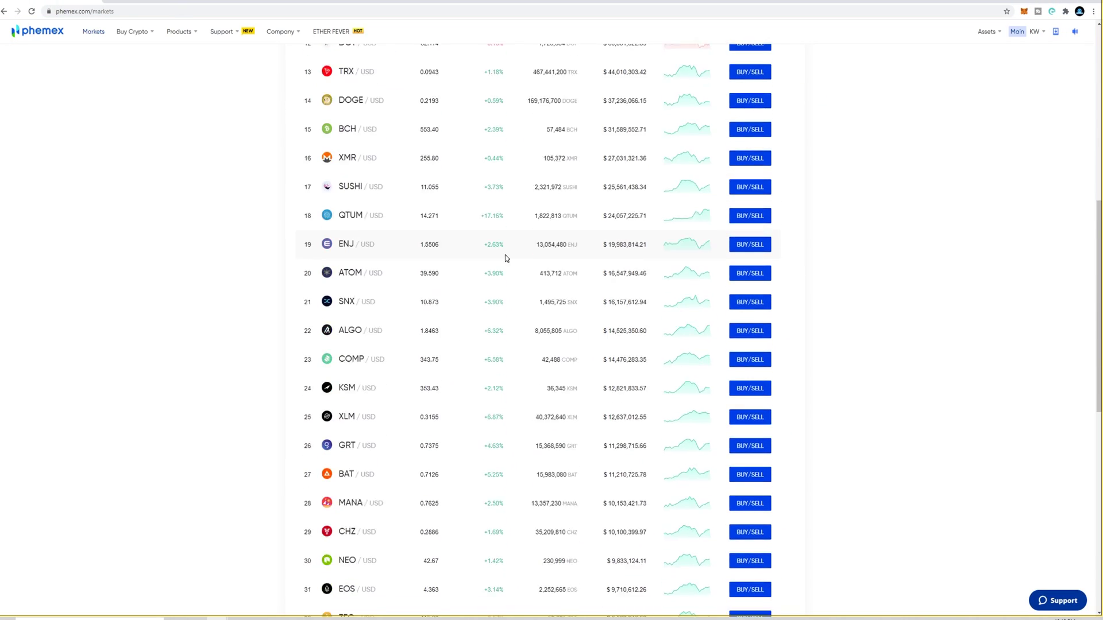
scroll(505, 257, "down", 2)
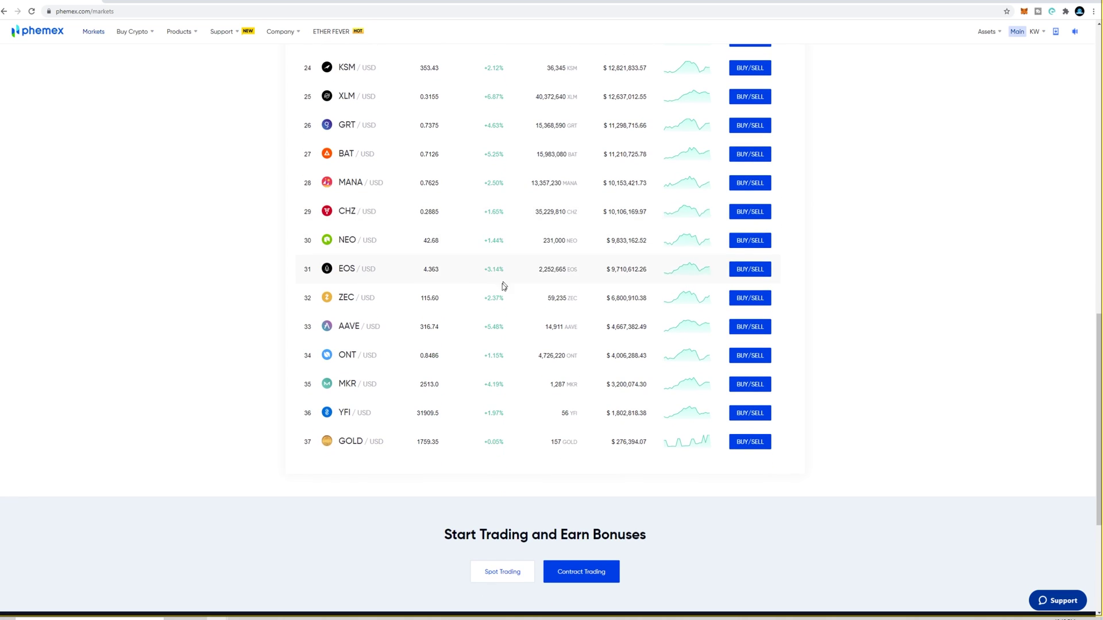
scroll(476, 273, "up", 5)
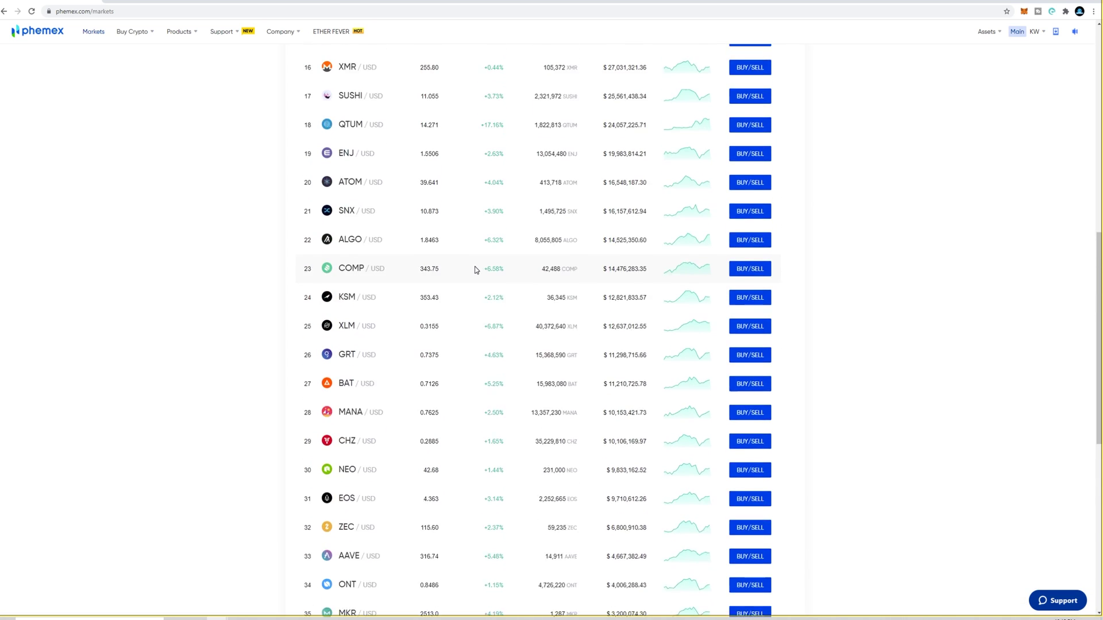
scroll(475, 270, "up", 7)
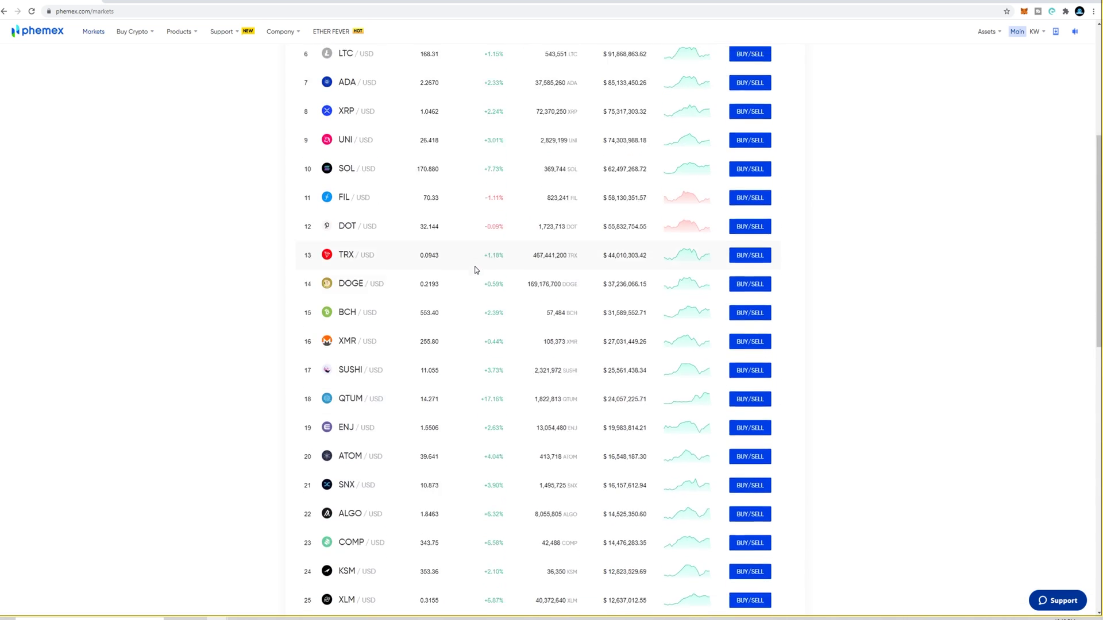
scroll(475, 270, "up", 3)
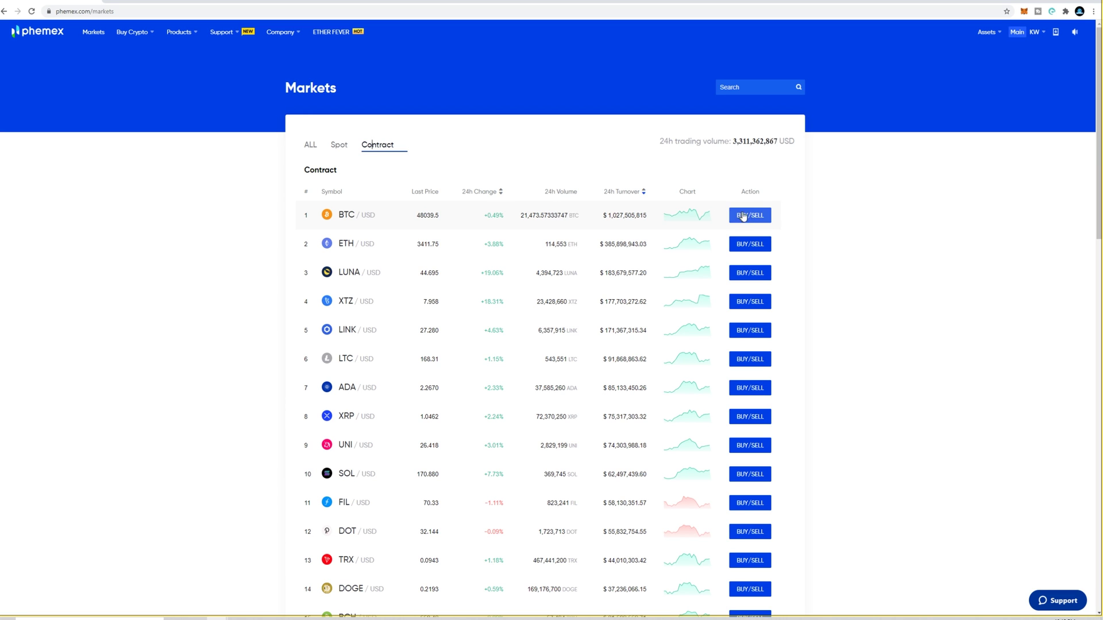
Open BTC/USD contract trading and apply the layout with the order panel left of the chart.
left_click(747, 216)
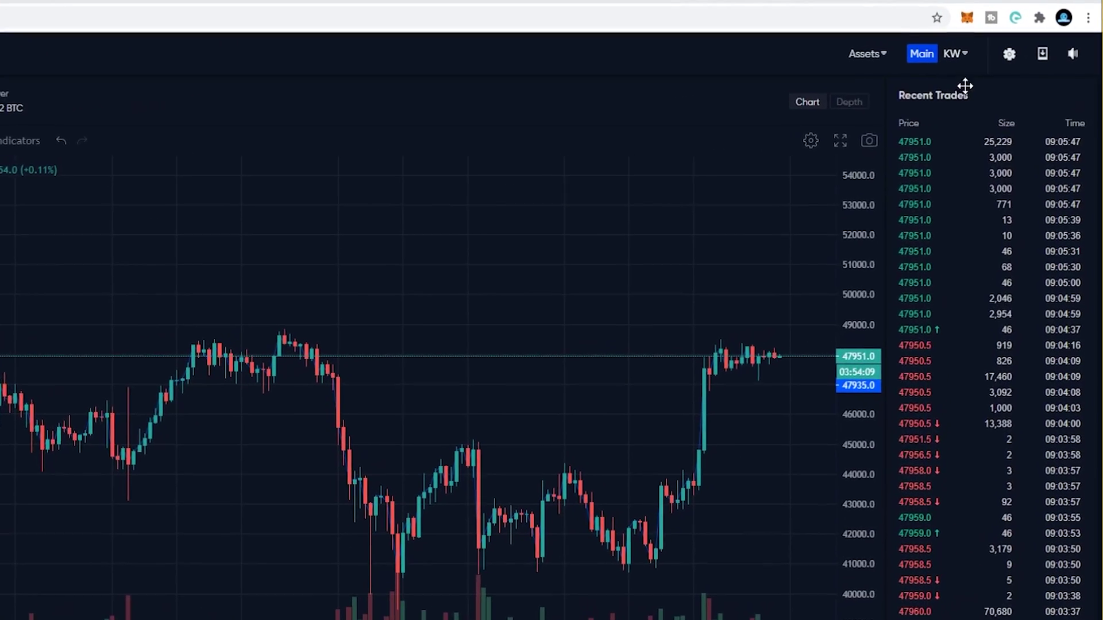
left_click(1019, 55)
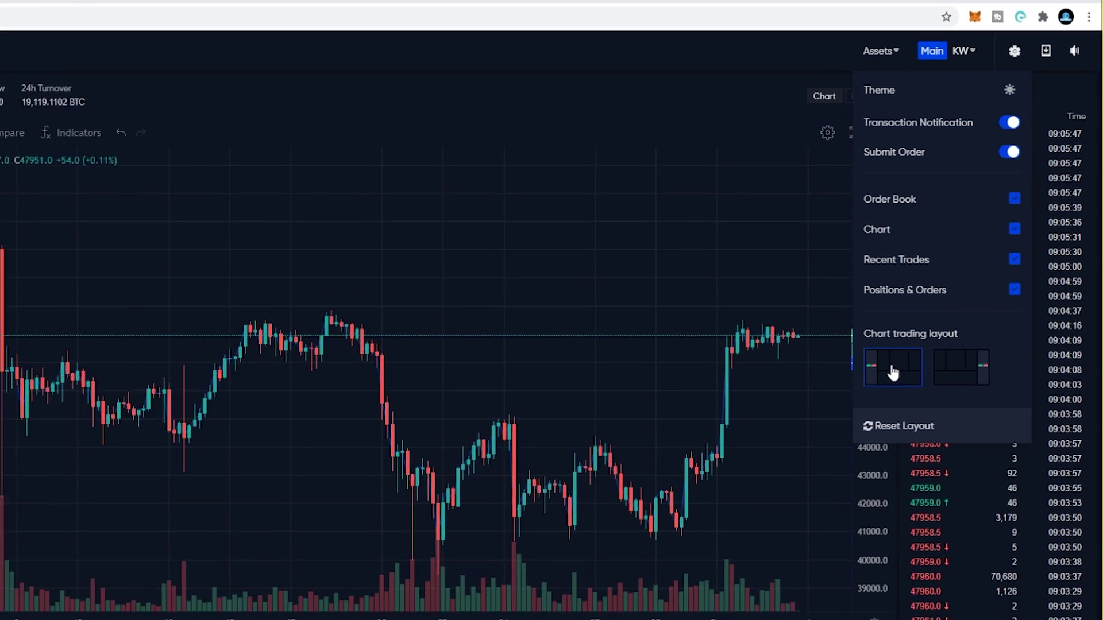
left_click(949, 404)
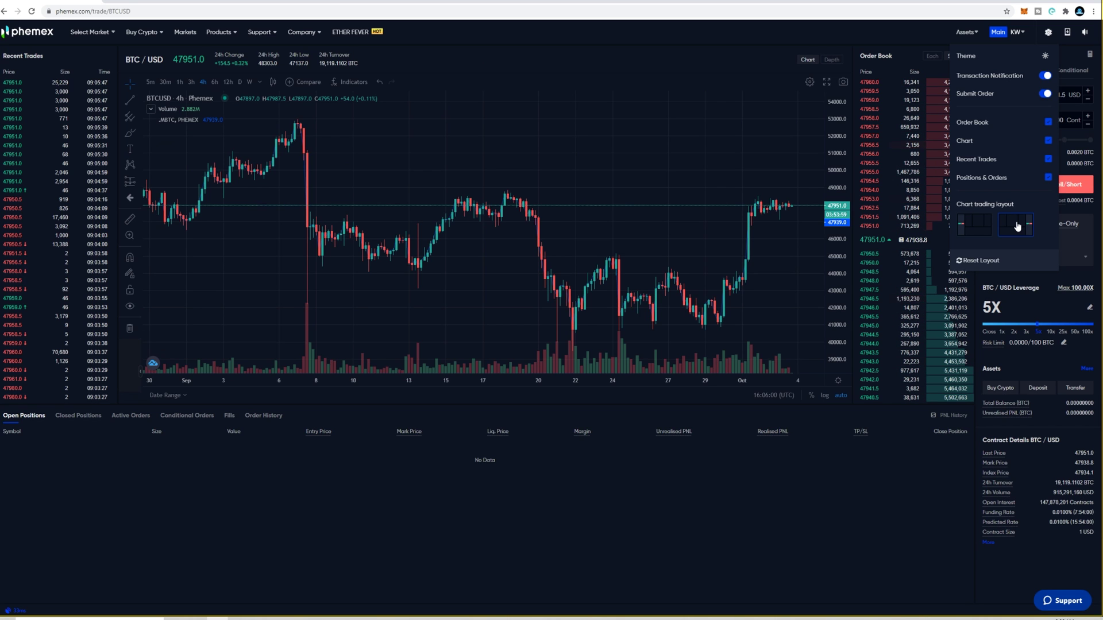
left_click(978, 229)
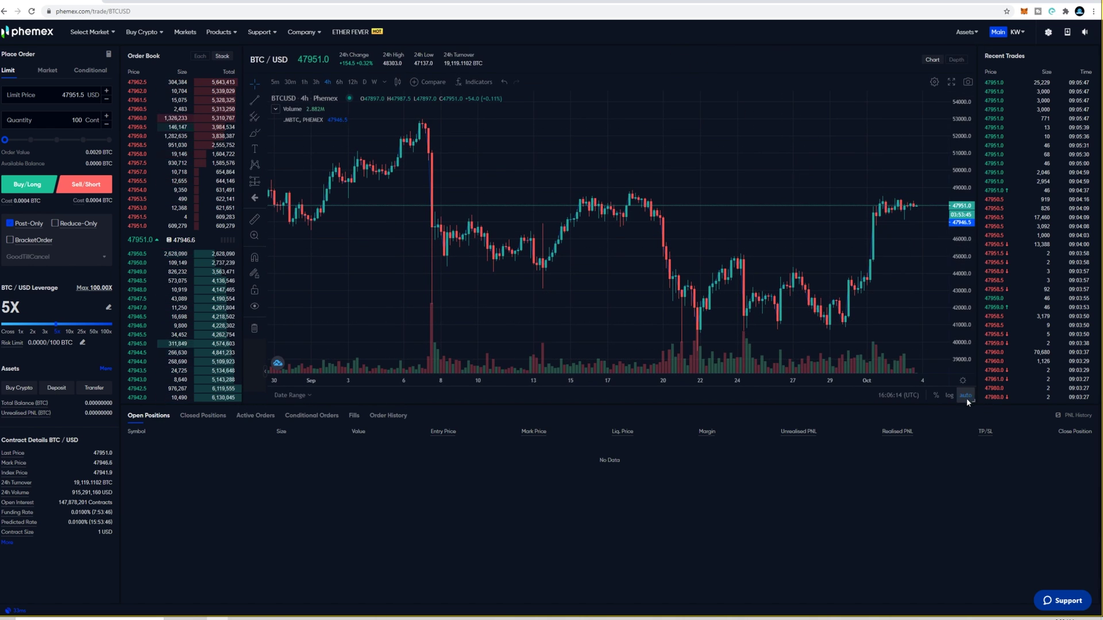
Resize the chart panel, try the Market and Conditional order forms, then return to Limit.
mouse_move(973, 400)
left_mouse_down()
mouse_move(708, 212)
mouse_move(947, 396)
mouse_move(974, 404)
left_mouse_up()
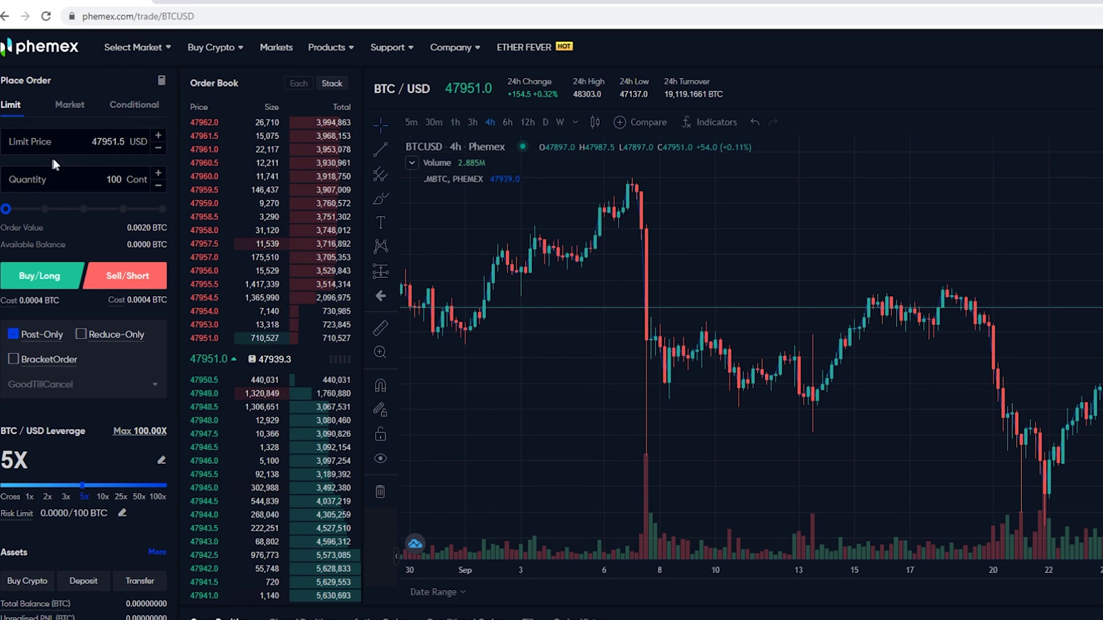
left_click(70, 105)
left_click(135, 107)
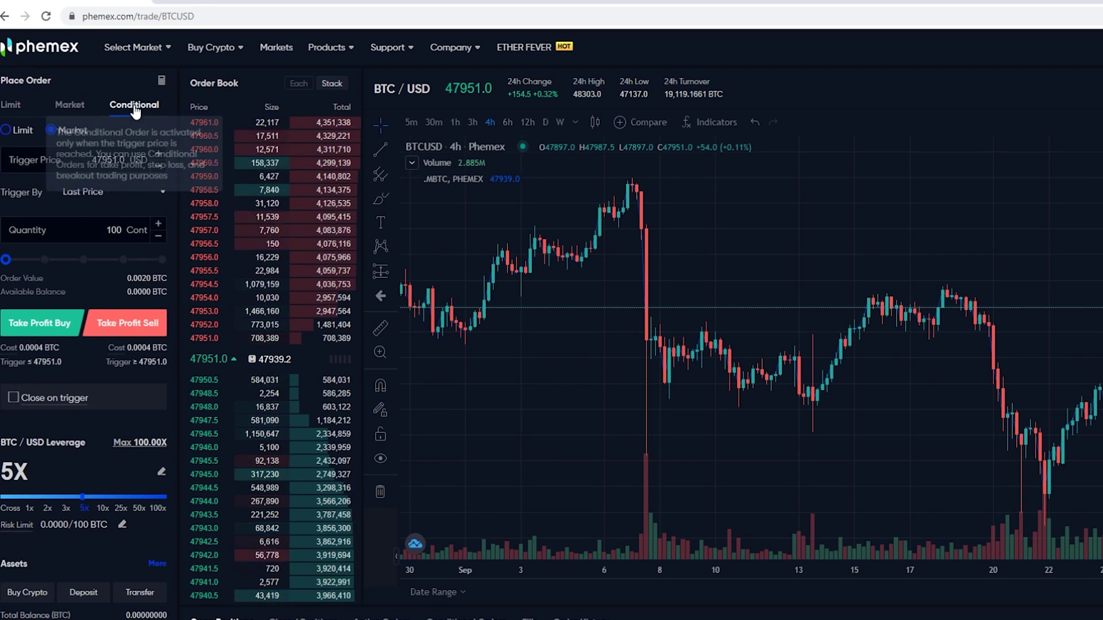
left_click(10, 105)
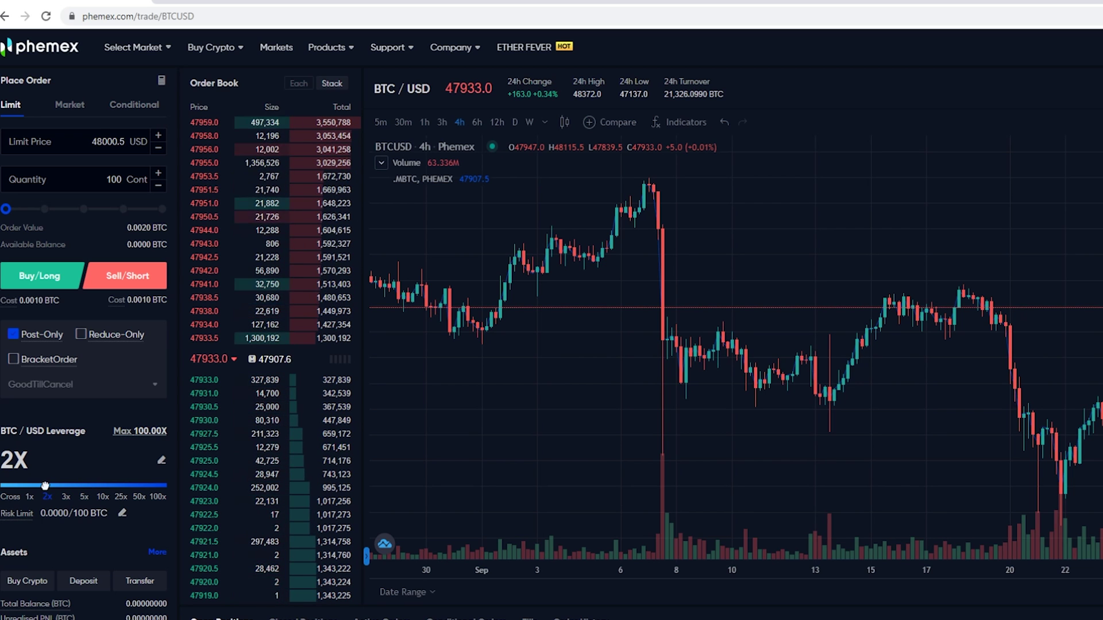
Raise the leverage from 2X to 5X, then highlight the open interest and funding rate figures.
left_click_drag(84, 489, 102, 486)
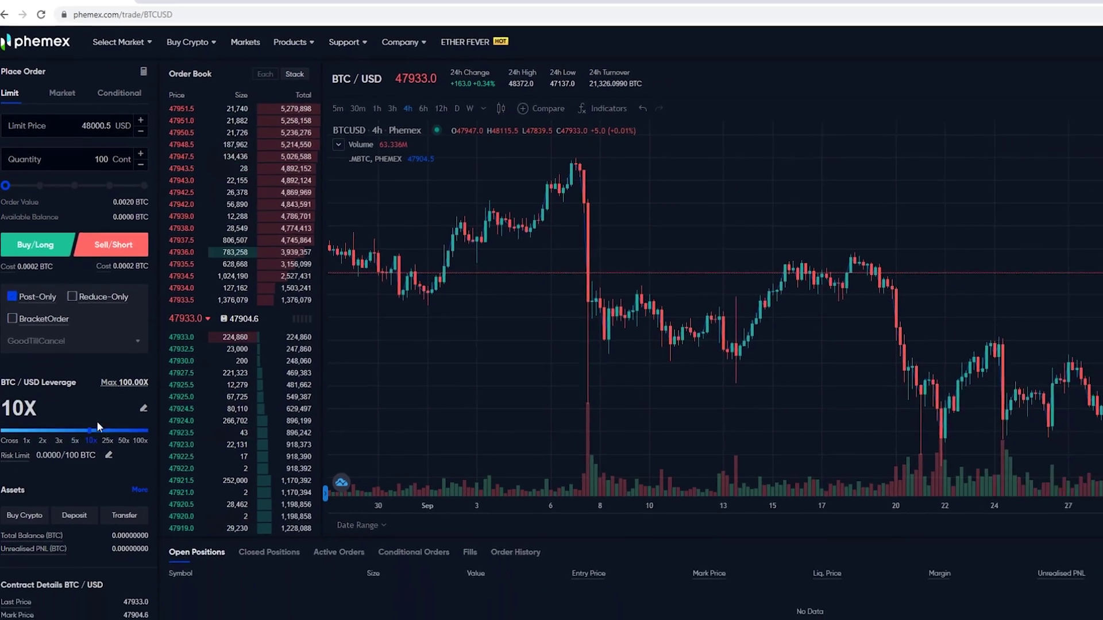
left_click(57, 330)
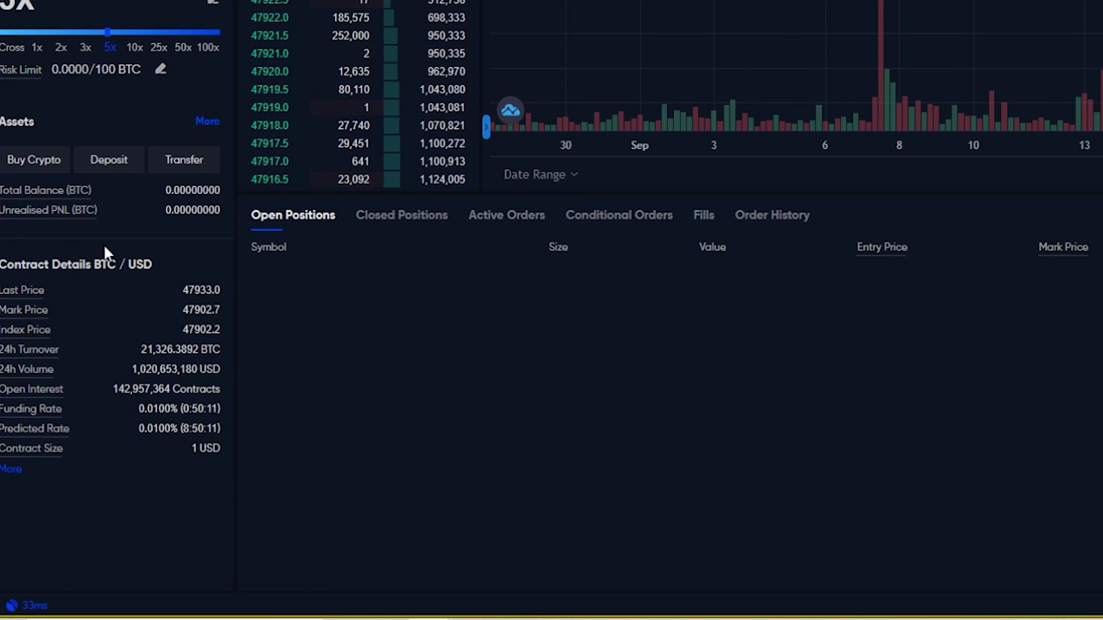
left_click_drag(103, 385, 222, 390)
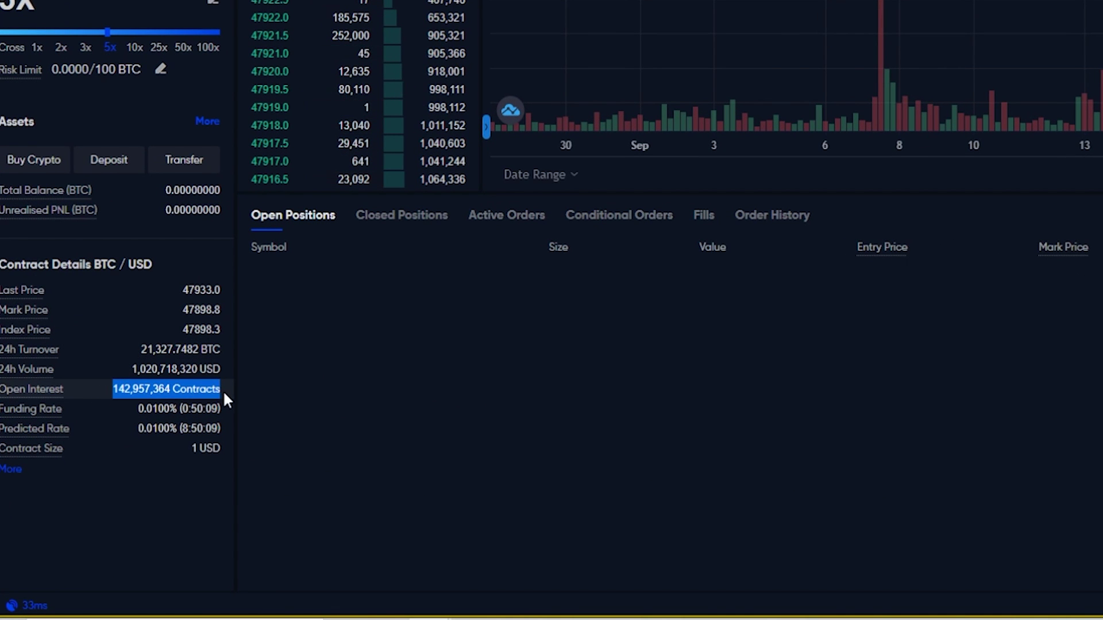
left_click(138, 409)
left_click_drag(137, 409, 222, 409)
left_click(221, 409)
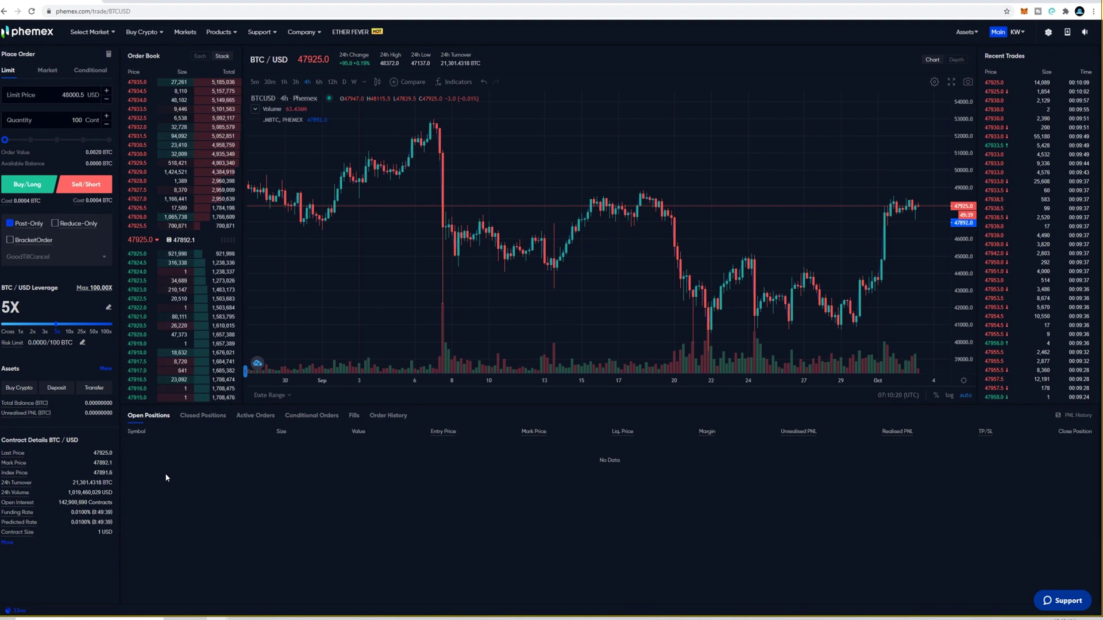
left_click(256, 417)
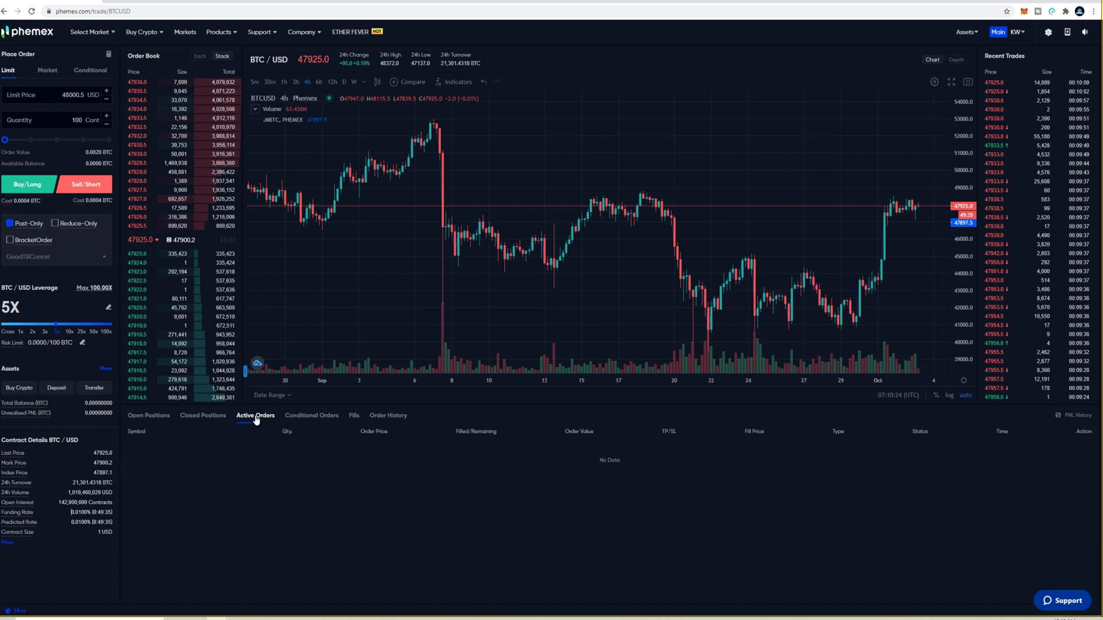
left_click(308, 418)
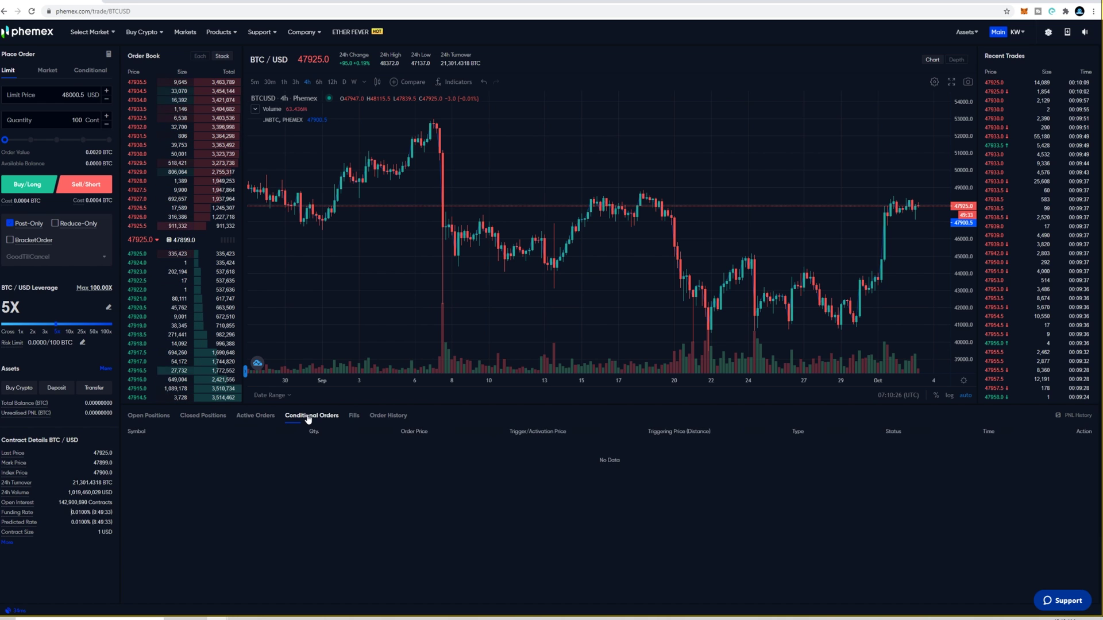
left_click(165, 420)
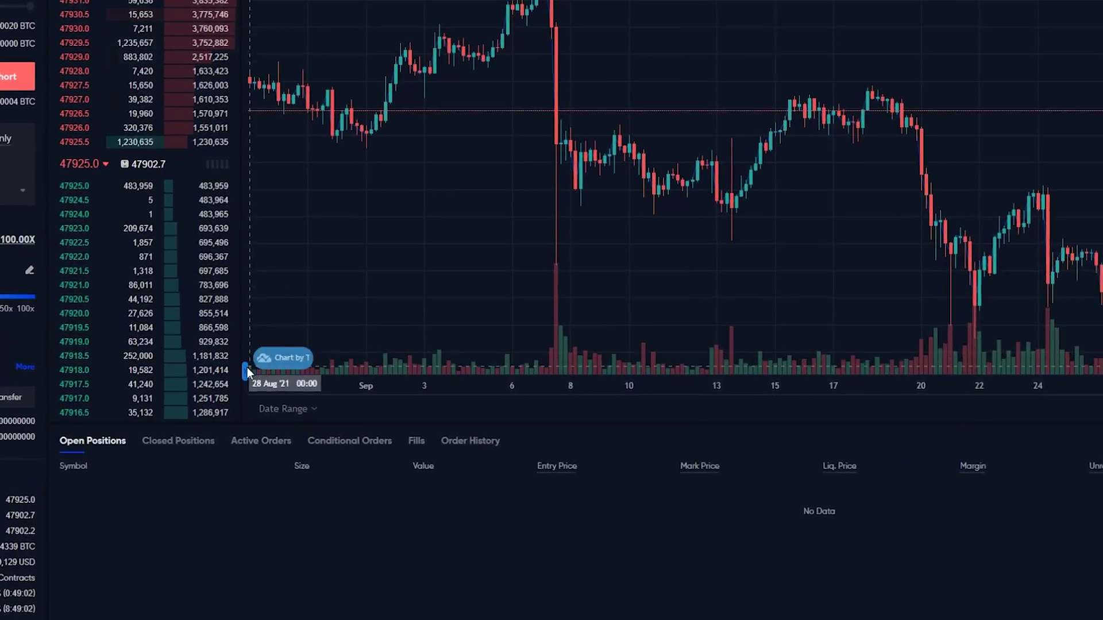
Show the chart's drawing toolbar and switch to 6-hour candles, then back to 4-hour.
left_click(245, 371)
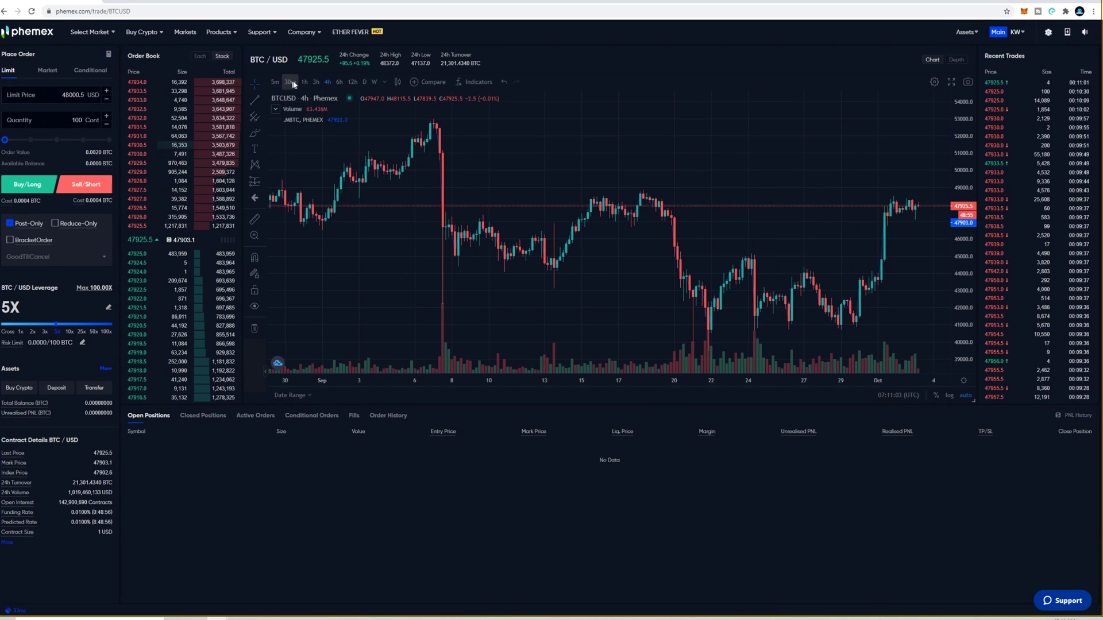
left_click(338, 82)
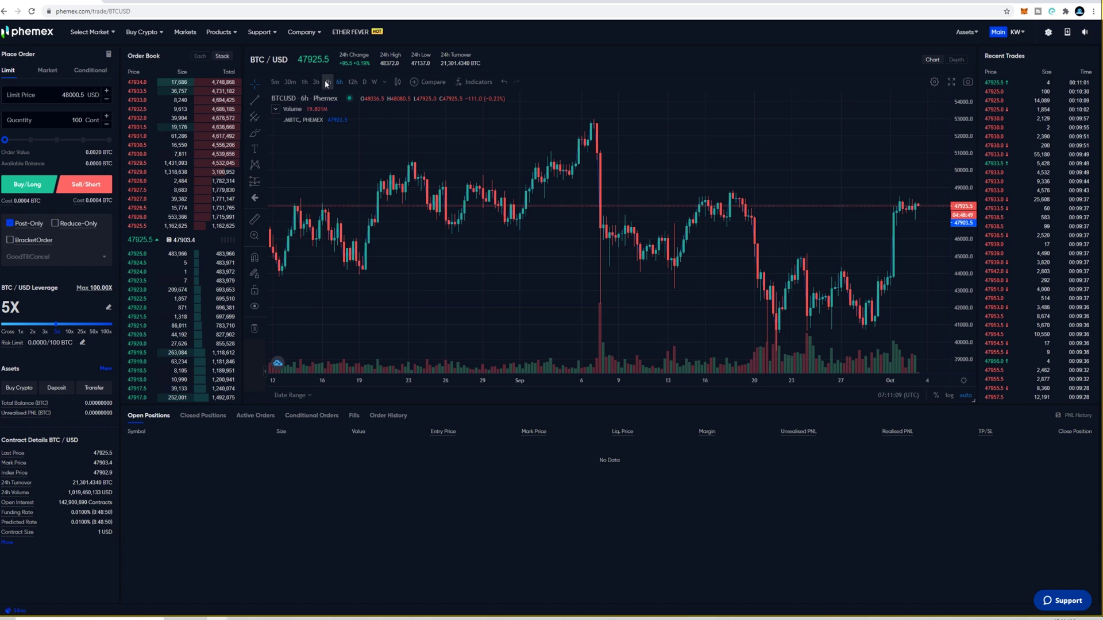
left_click(326, 82)
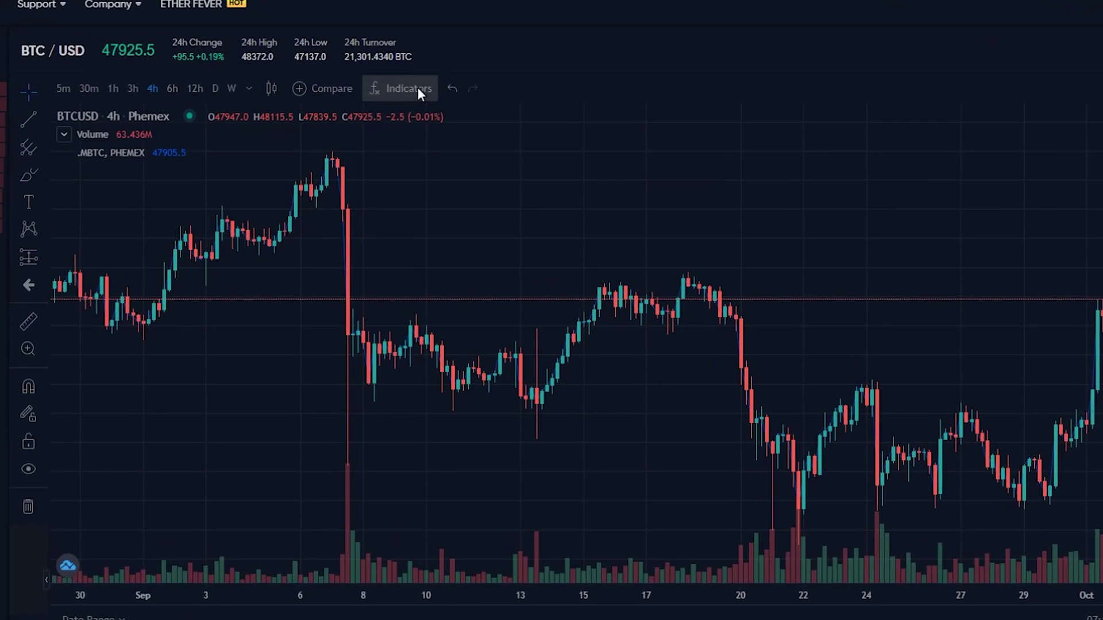
Add the Relative Strength Index indicator to the chart from the indicators list.
left_click(401, 90)
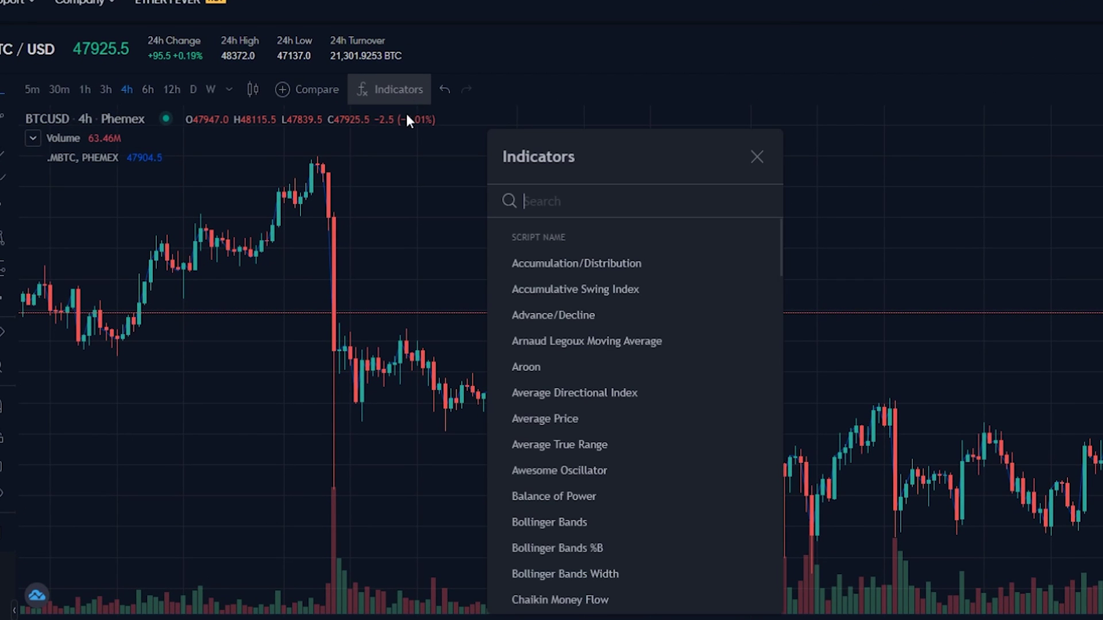
scroll(595, 283, "down", 8)
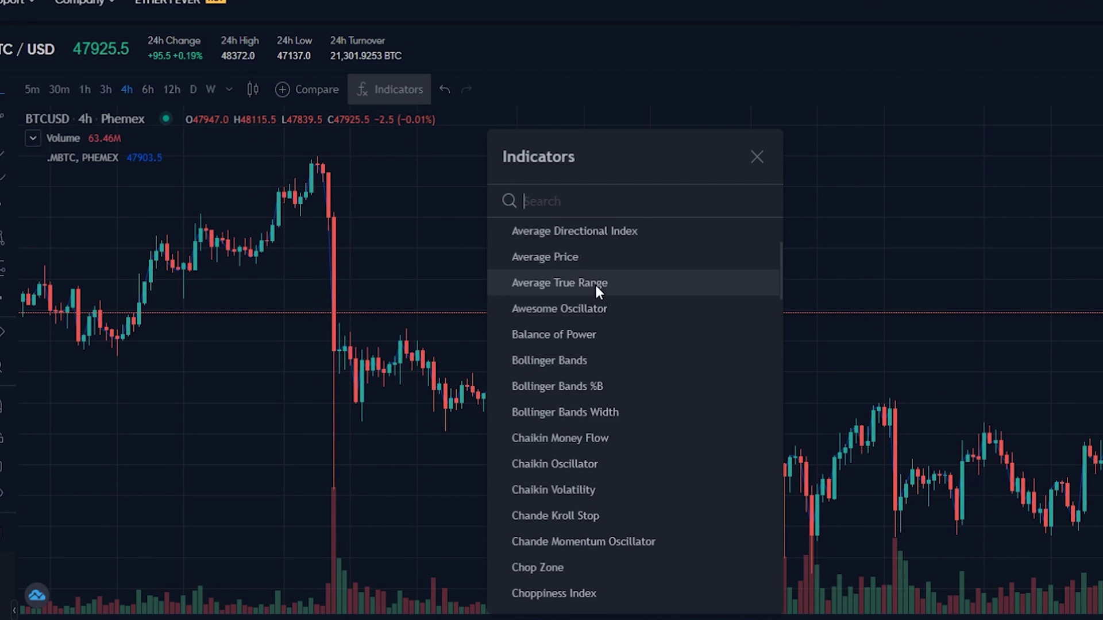
scroll(595, 325, "up", 8)
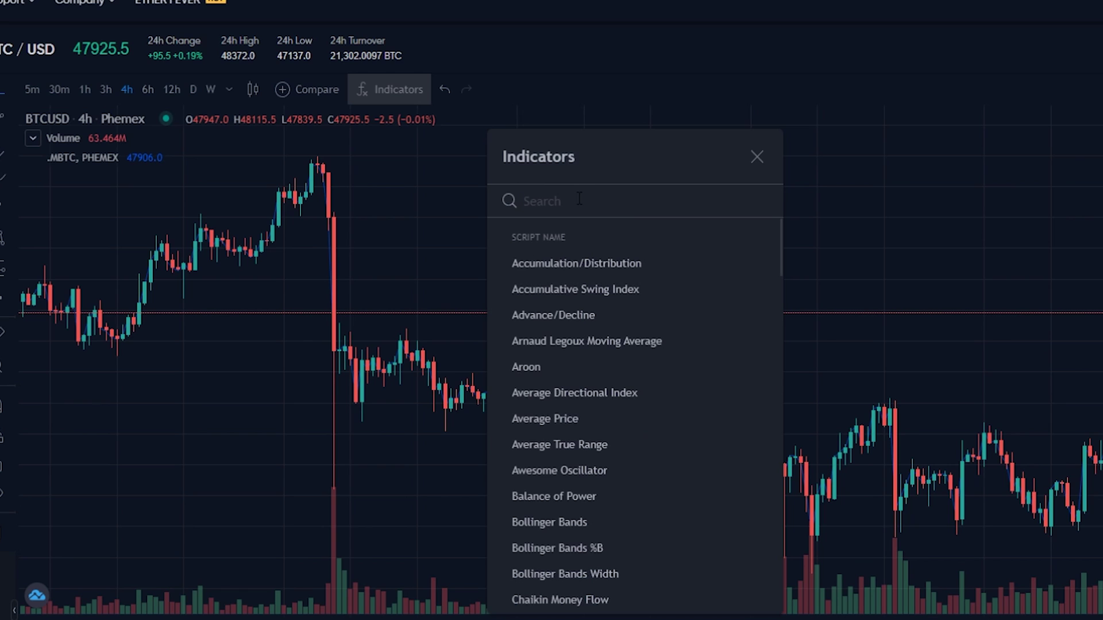
type("rsi")
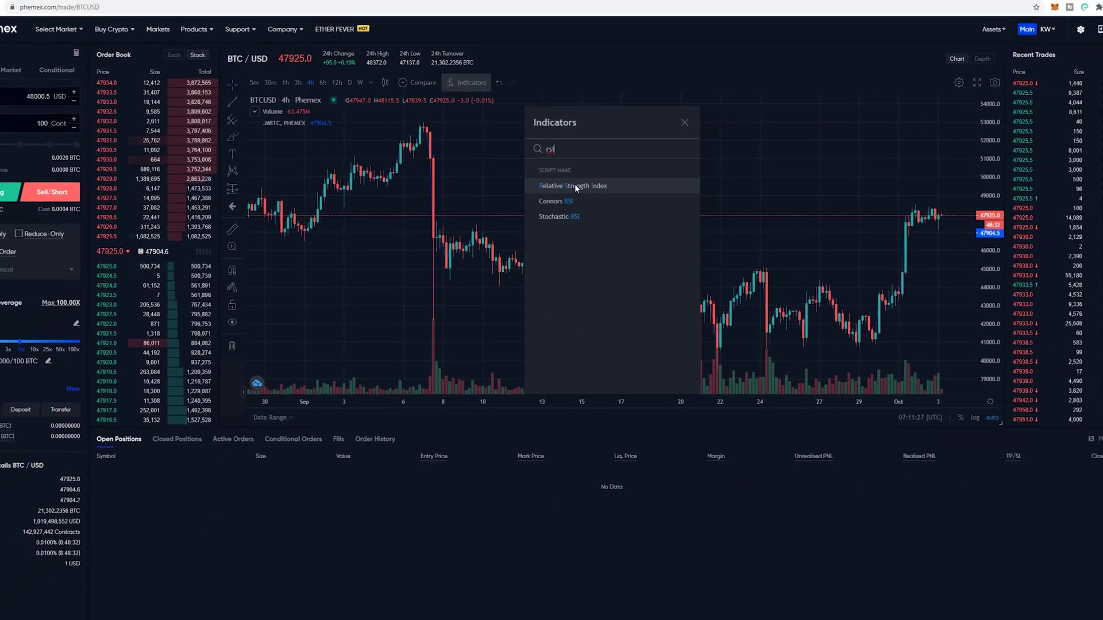
left_click(575, 185)
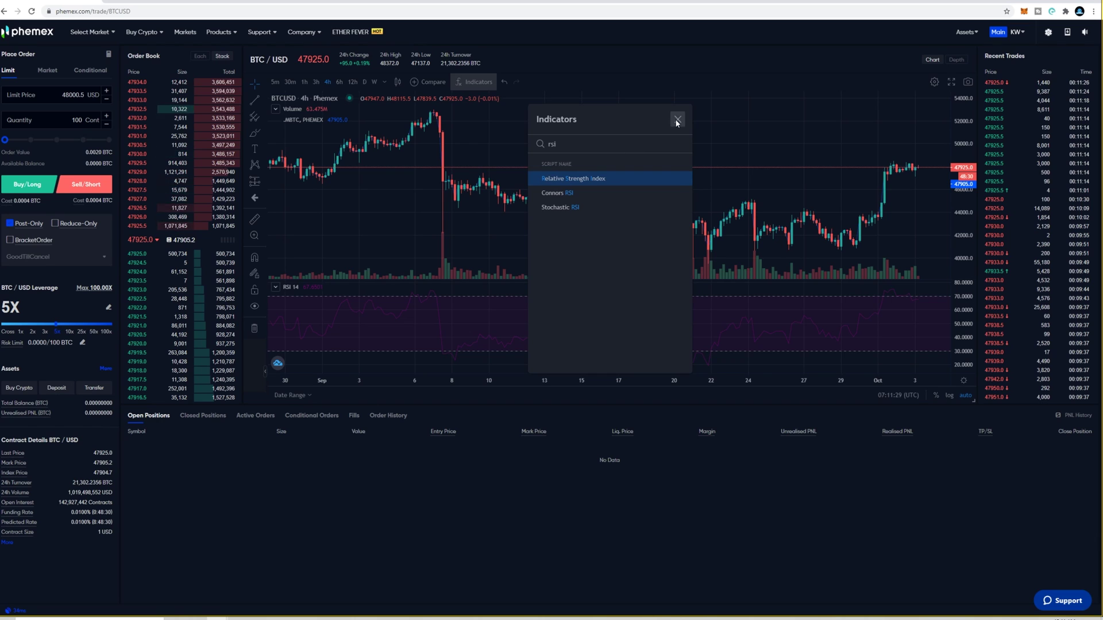
left_click(677, 120)
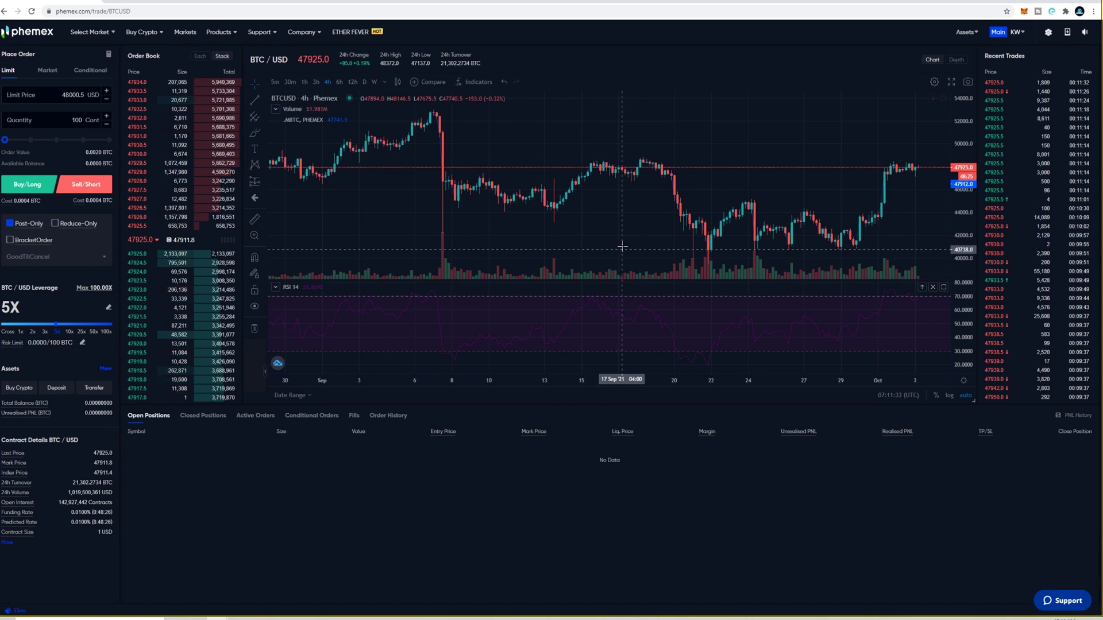
Save the chart layout with Ctrl+S, dismiss the layout prompt, and remove the RSI pane.
key("ctrl+s")
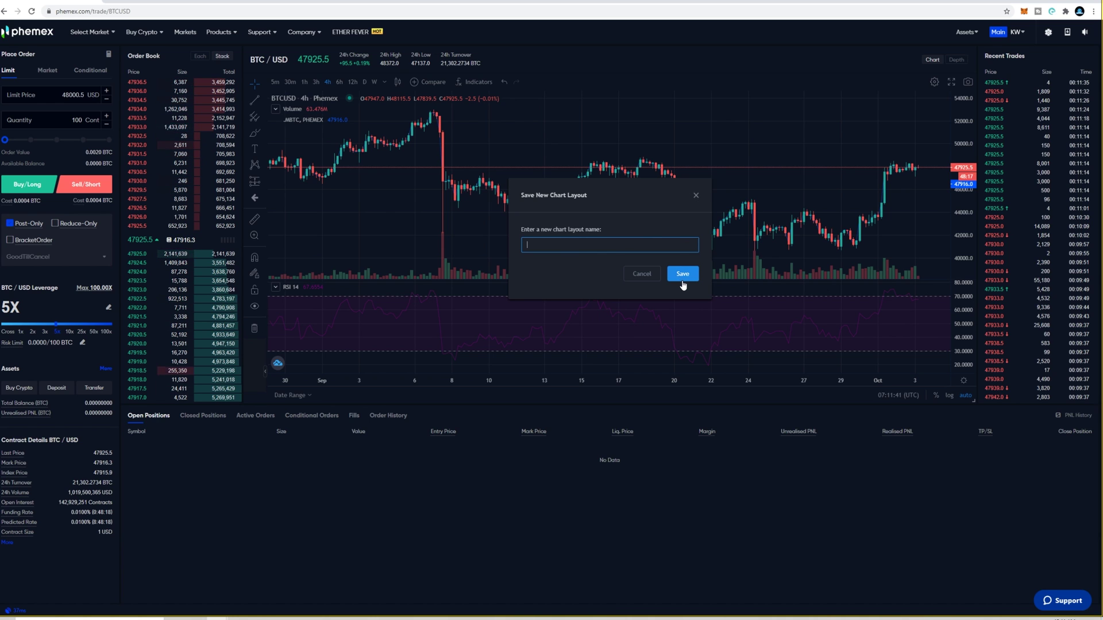
left_click(695, 197)
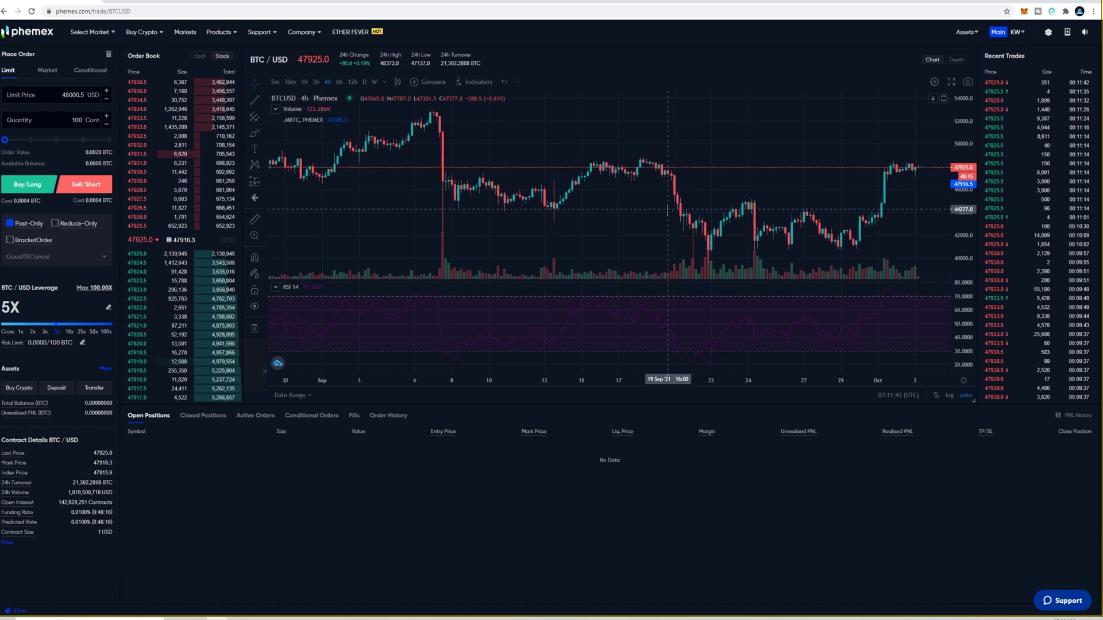
left_click(931, 287)
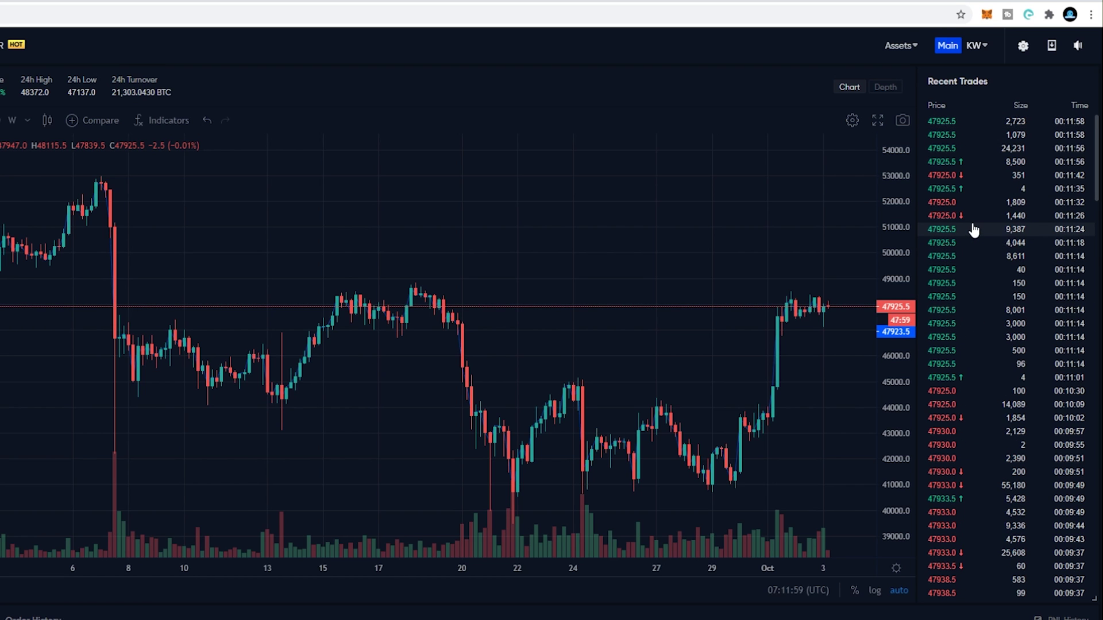
Switch the page to the light theme and back to dark, then bring up the market list.
left_click(1023, 46)
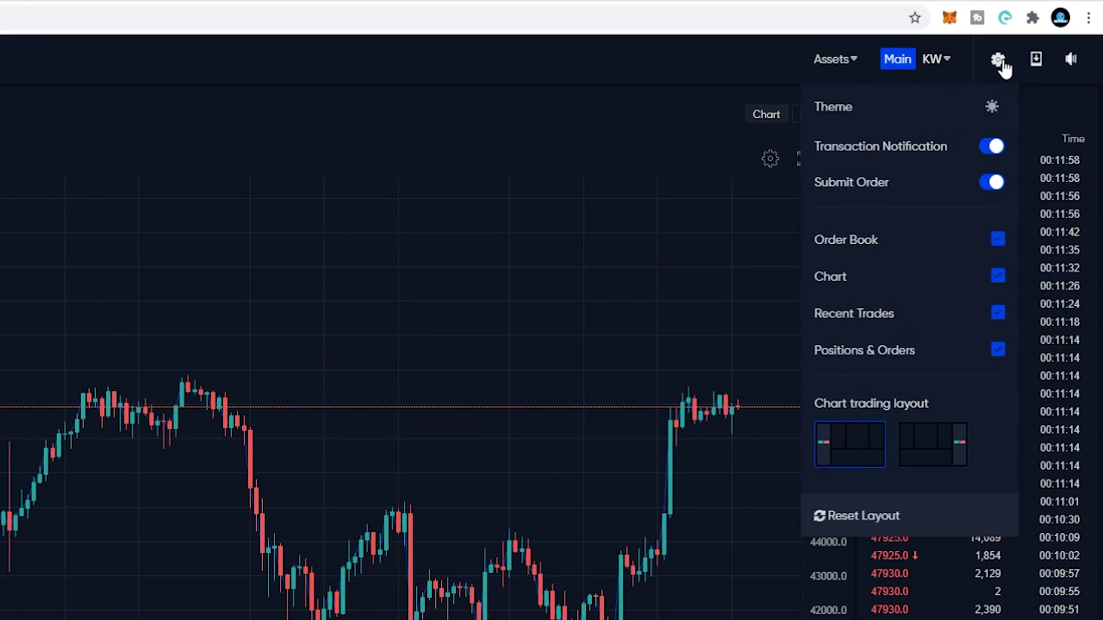
left_click(992, 110)
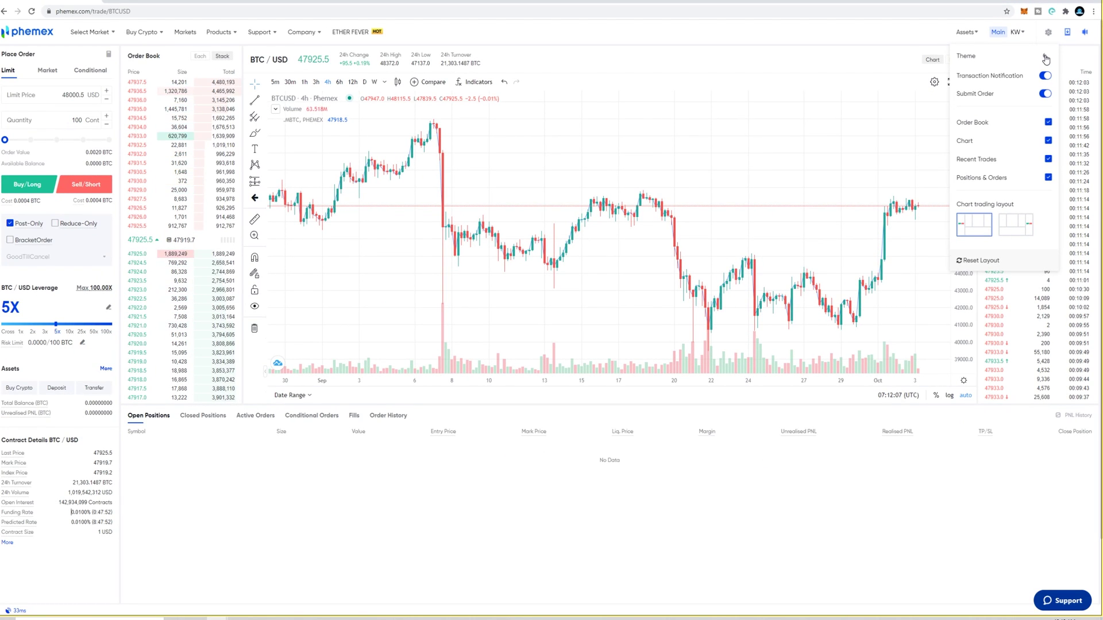
left_click(1045, 57)
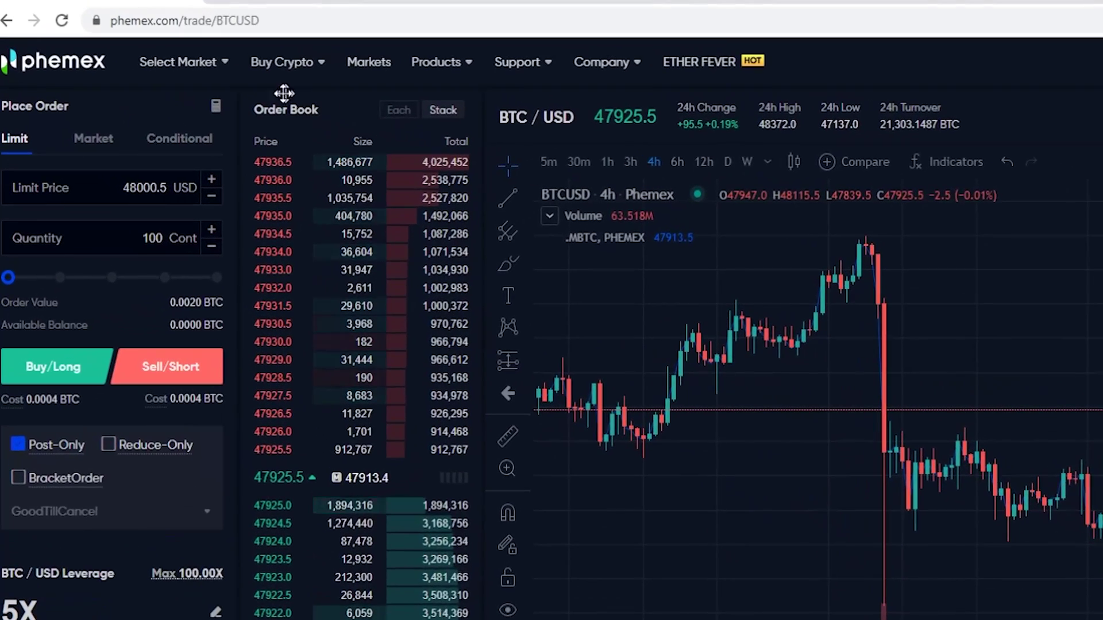
left_click(160, 64)
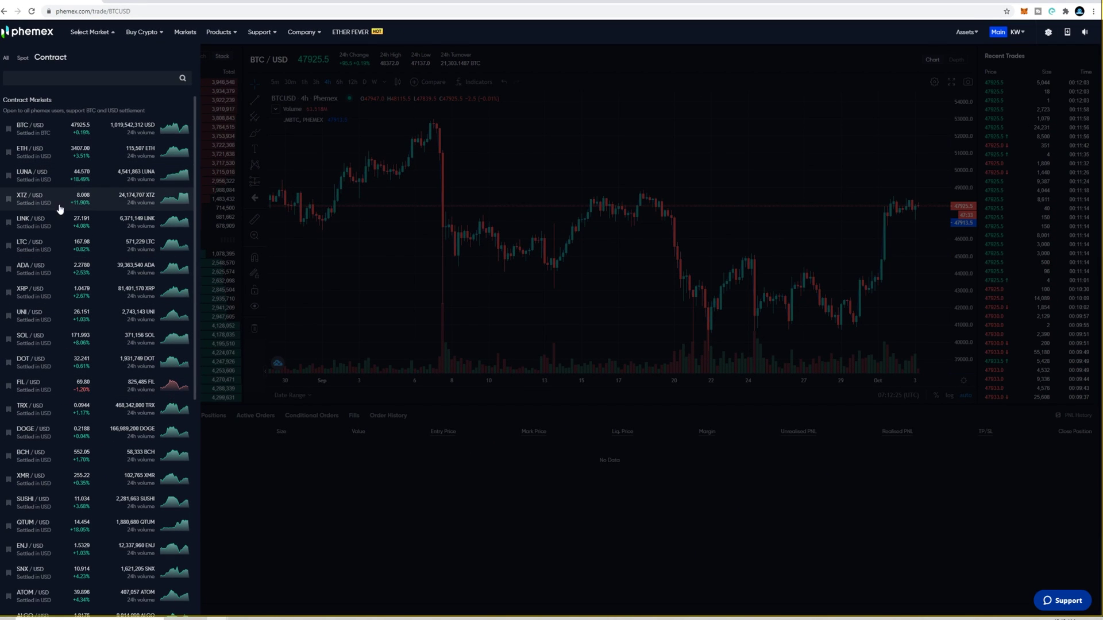
View the ADA/USD contract market, then switch back to BTC/USD from the contract list.
left_click(60, 270)
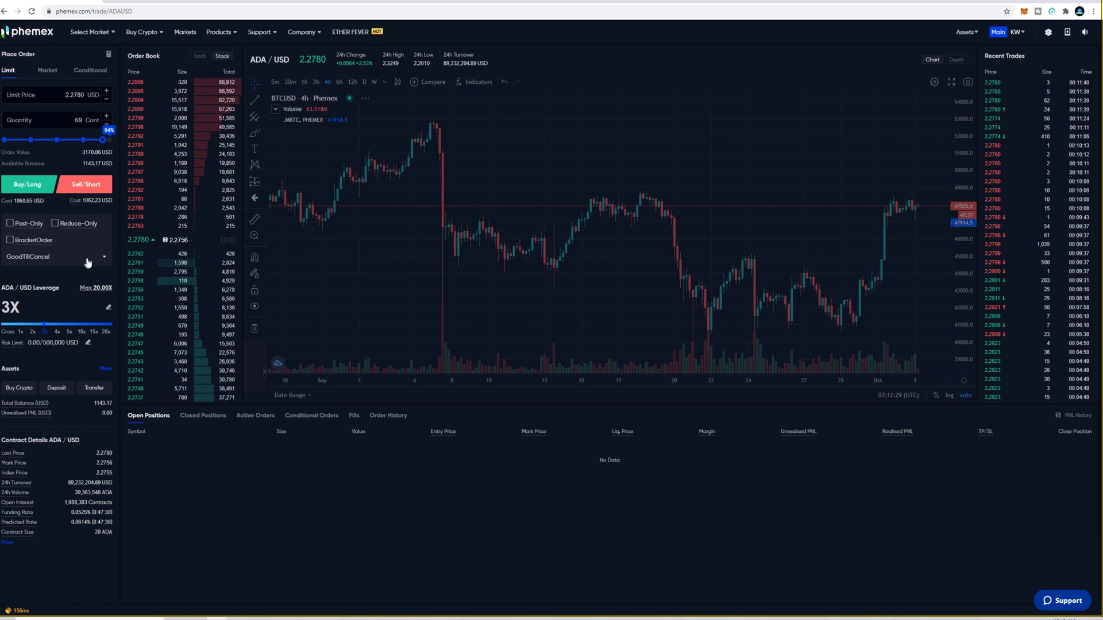
left_click(89, 33)
left_click(77, 123)
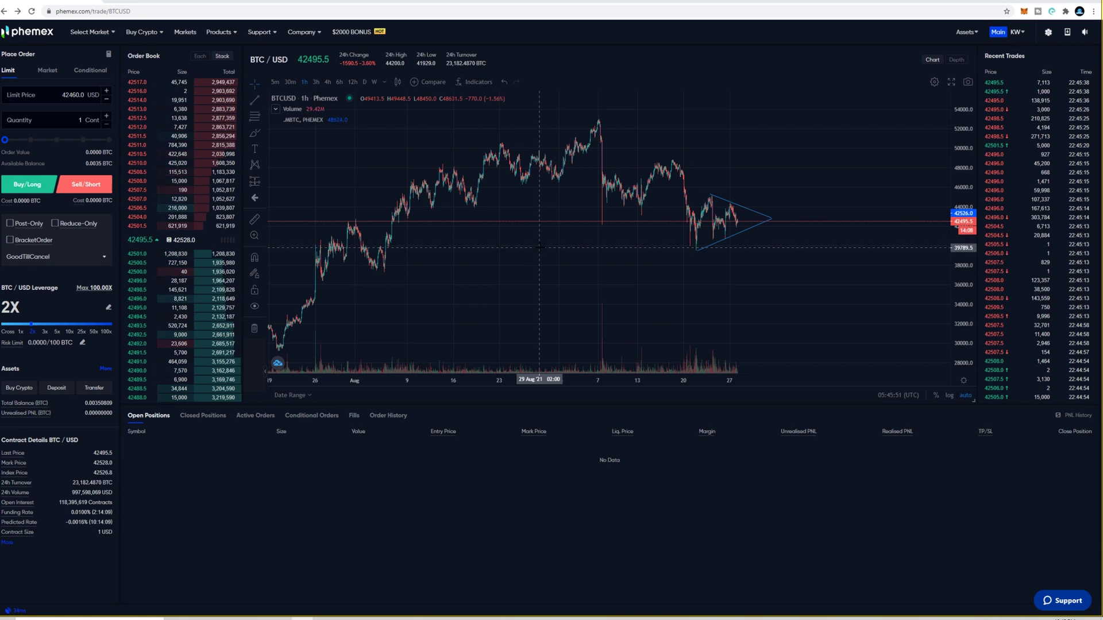
View the Contract Trading fee table under Company > Fees & Conditions, then go back.
mouse_move(291, 38)
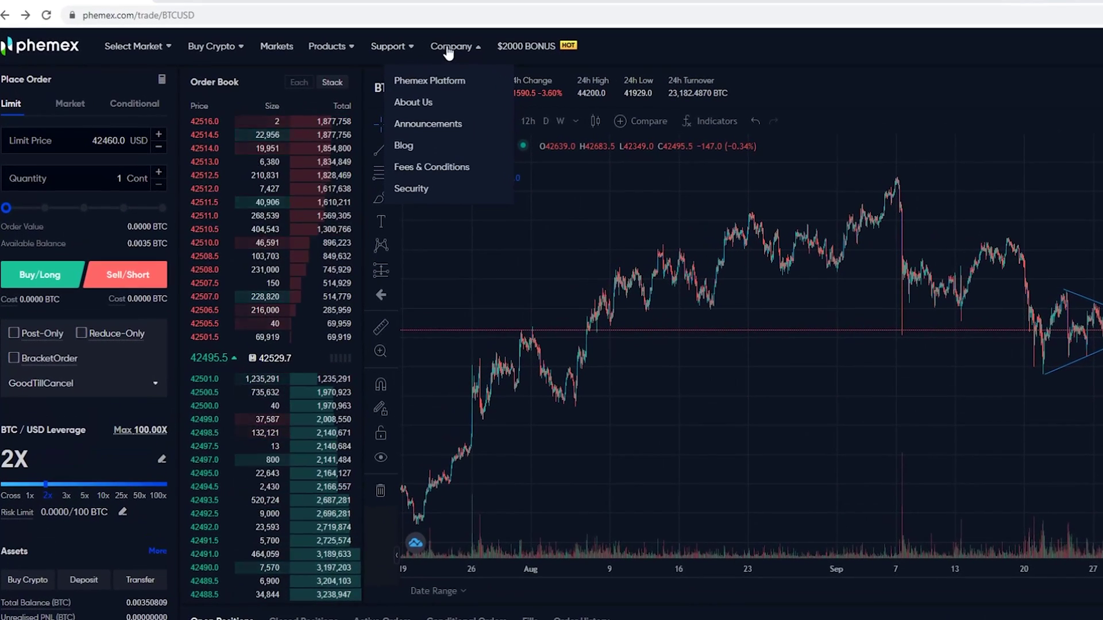
left_click(435, 170)
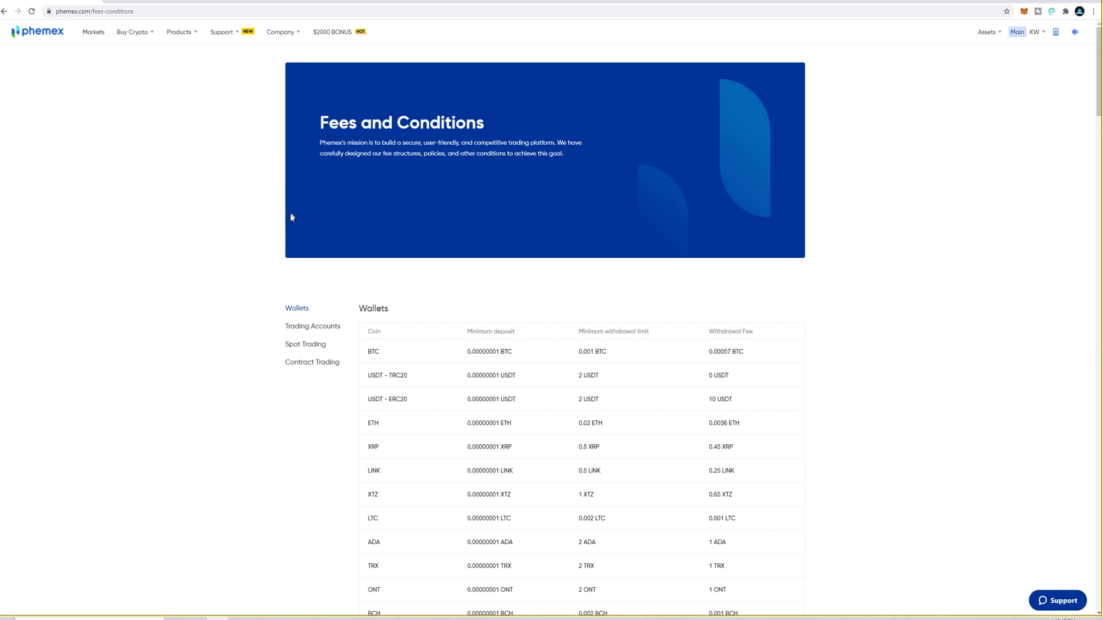
left_click(307, 362)
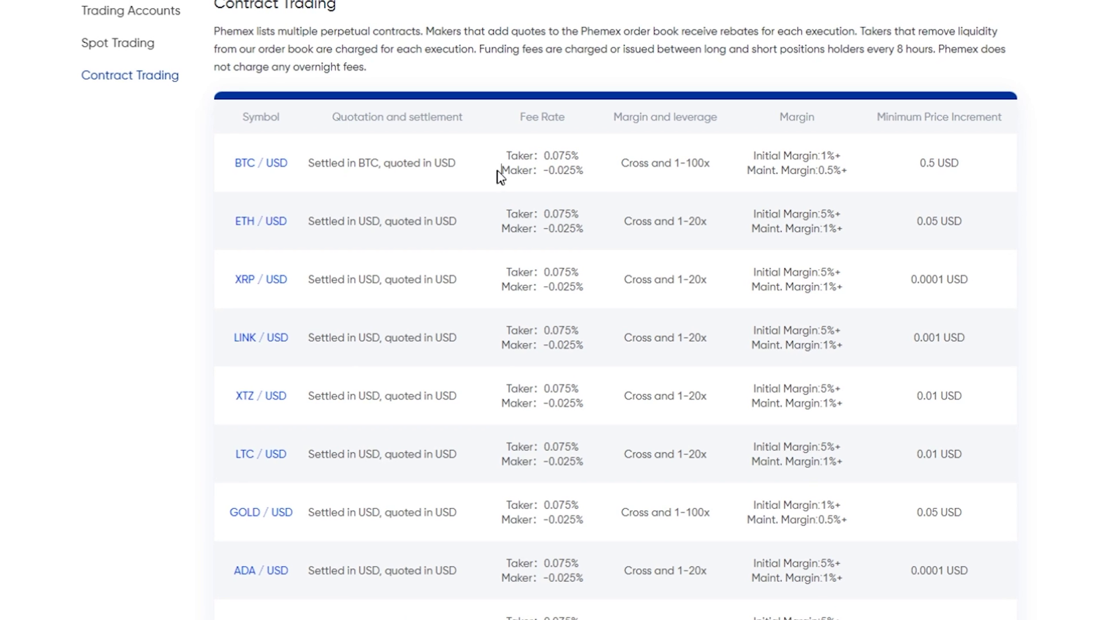
left_click(588, 182)
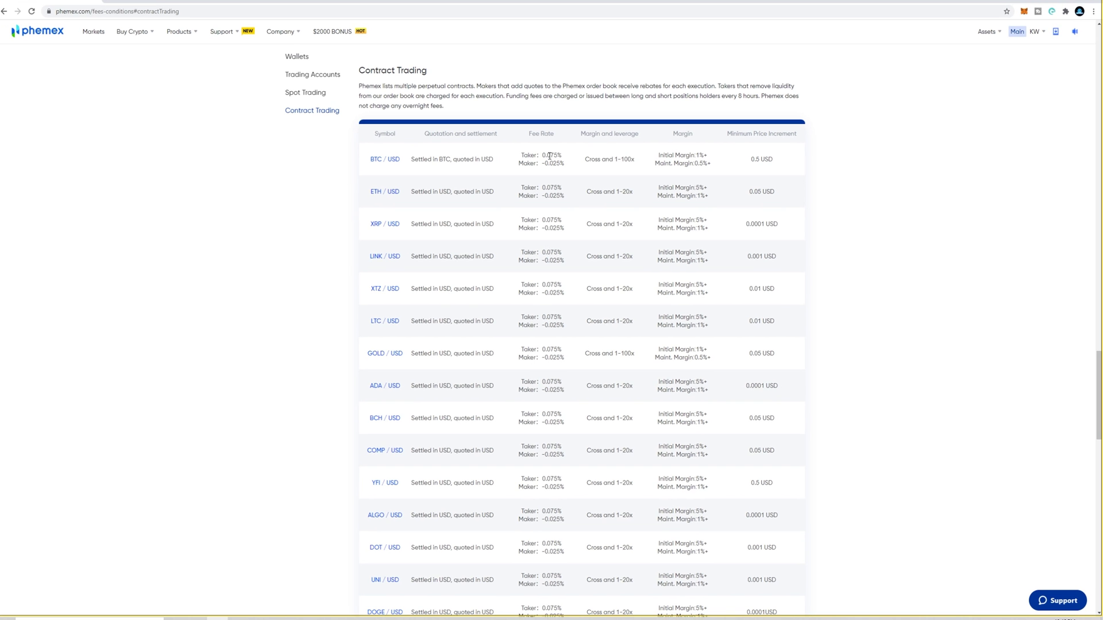
left_click(4, 11)
Return to the trading page and draw a horizontal chart line at 44878.
left_click(5, 12)
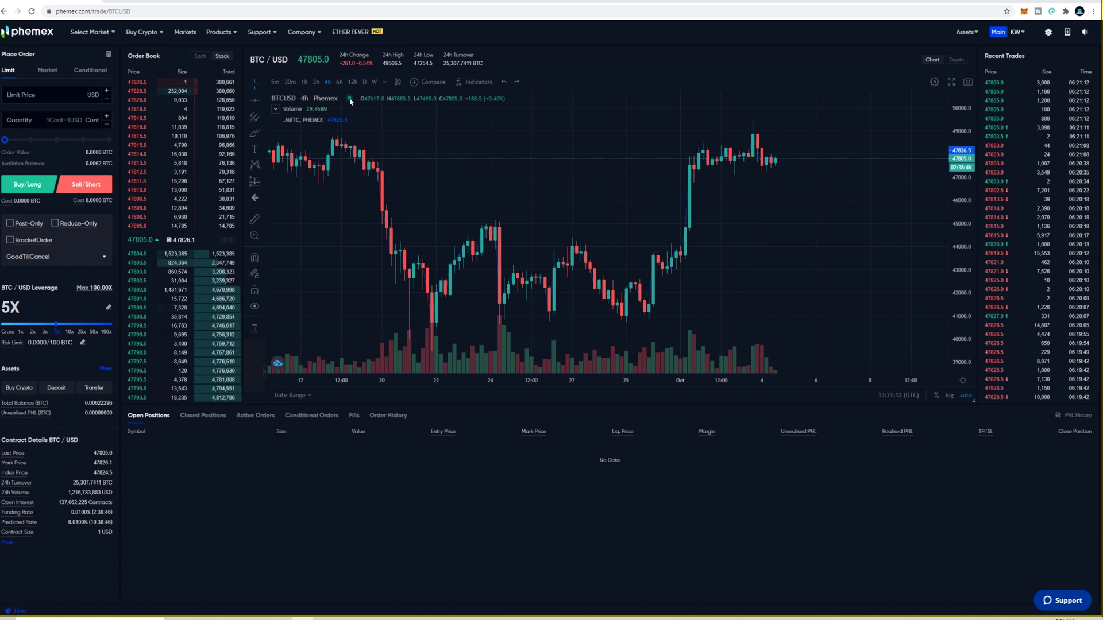
left_click(271, 99)
left_click(560, 227)
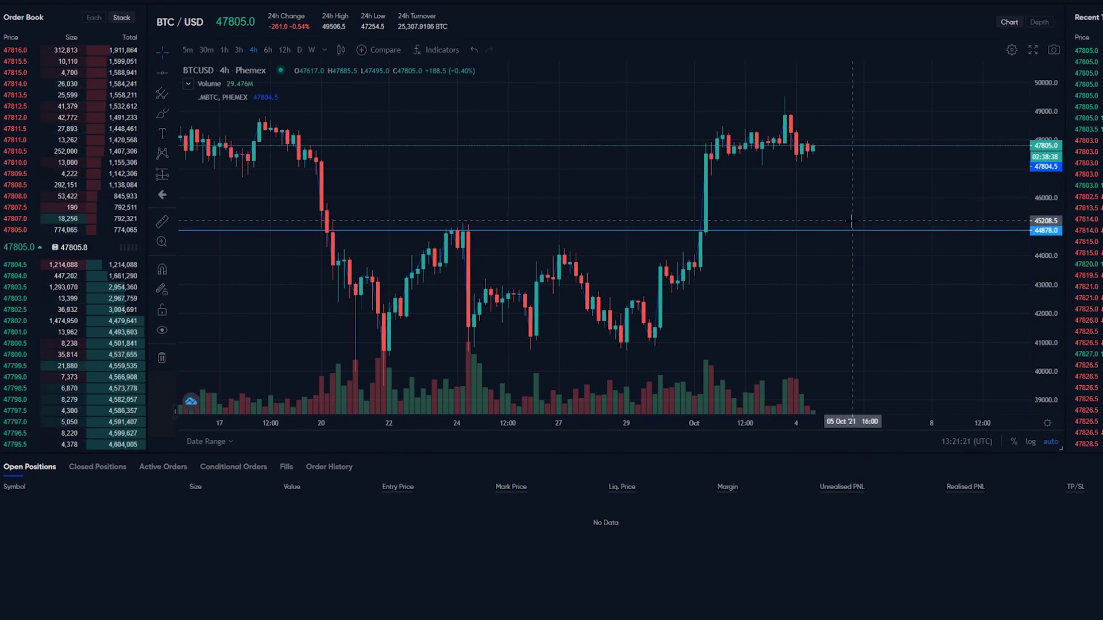
left_click(850, 231)
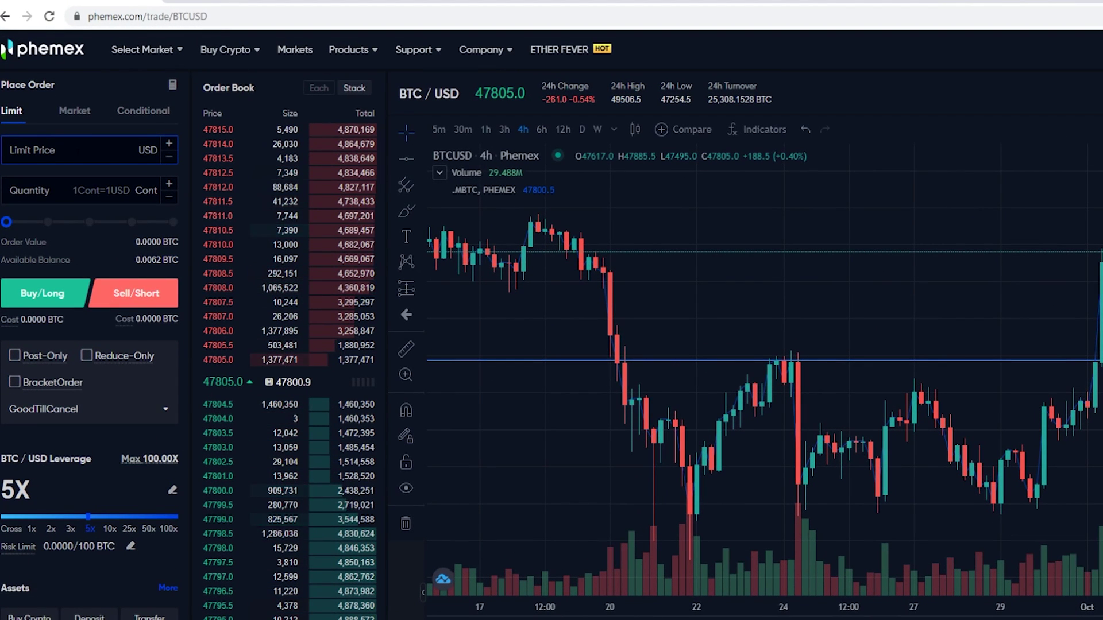
Enter limit price 44878 and quantity 100, make it Post-Only, and set leverage to 2X.
type("44878")
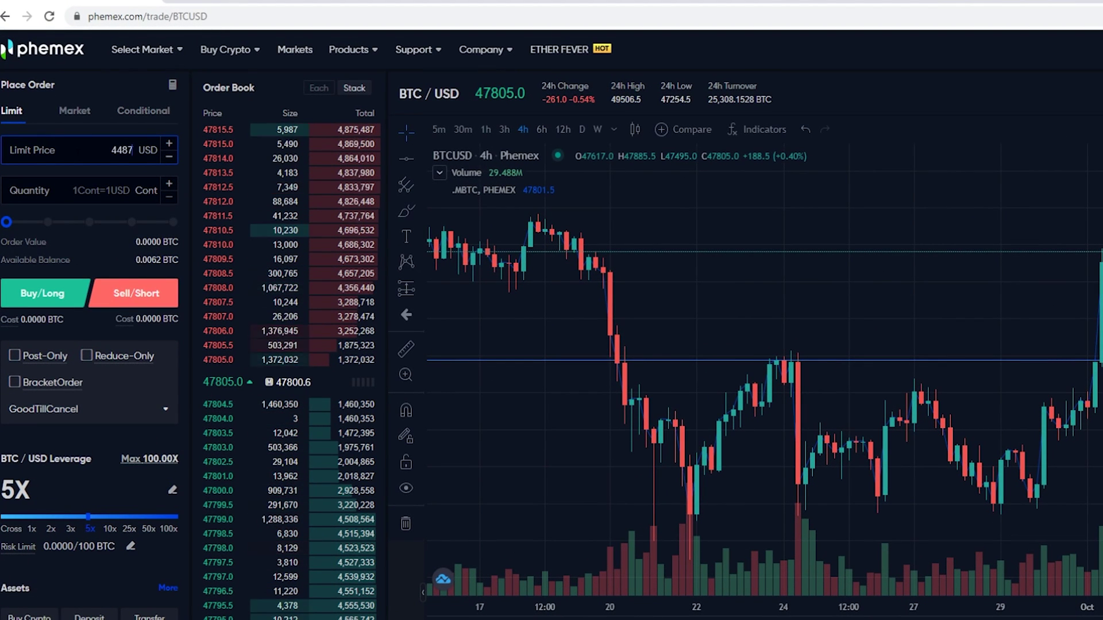
left_click(86, 190)
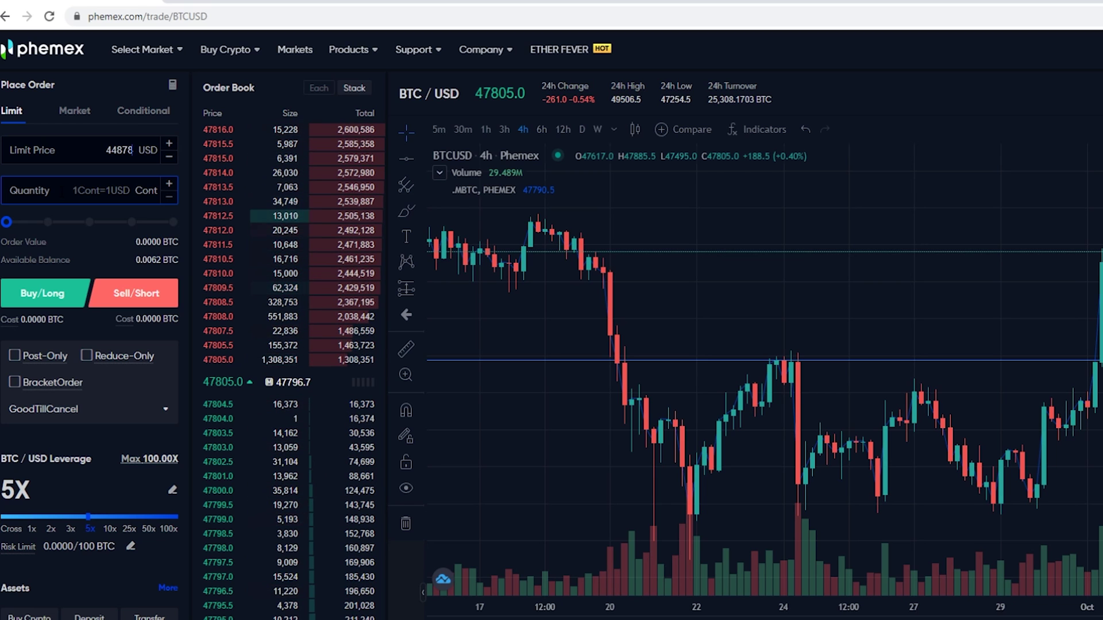
left_click_drag(31, 221, 5, 222)
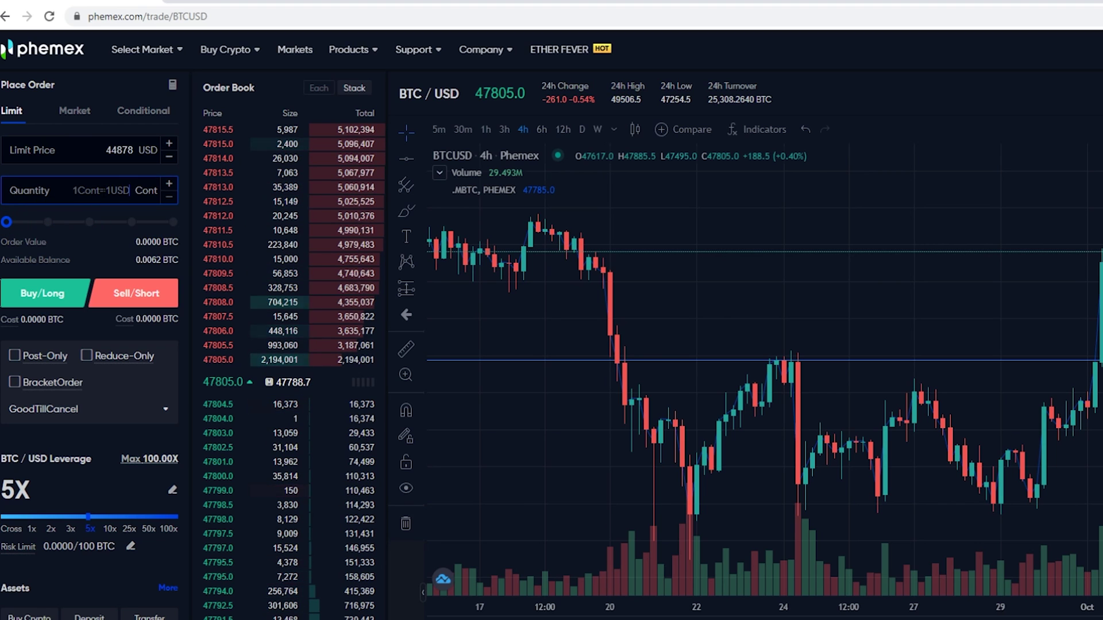
type("100")
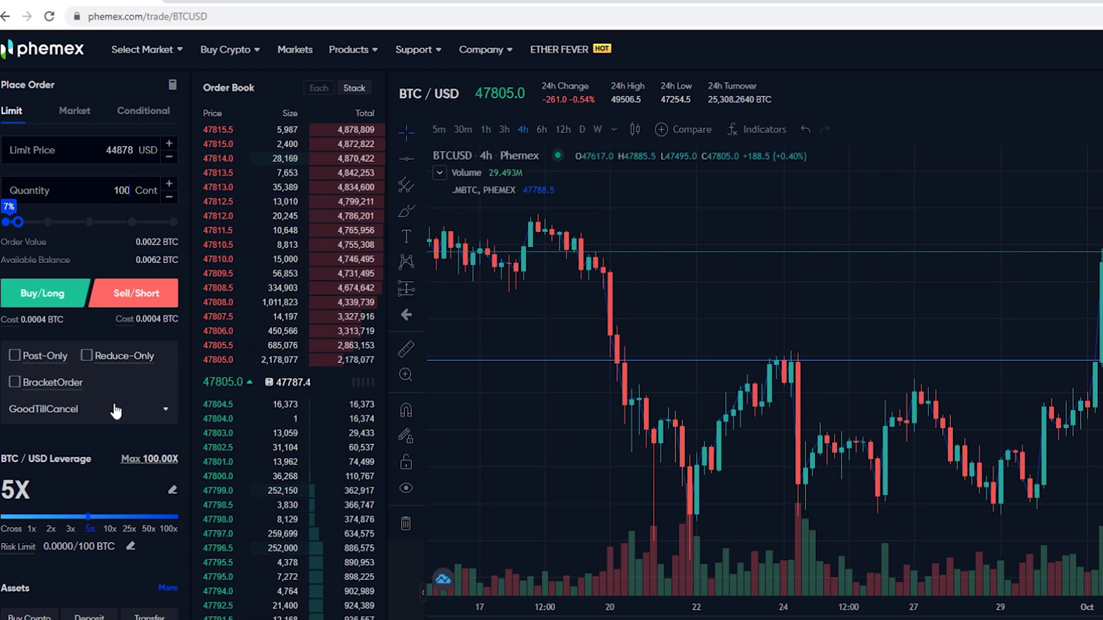
left_click(38, 362)
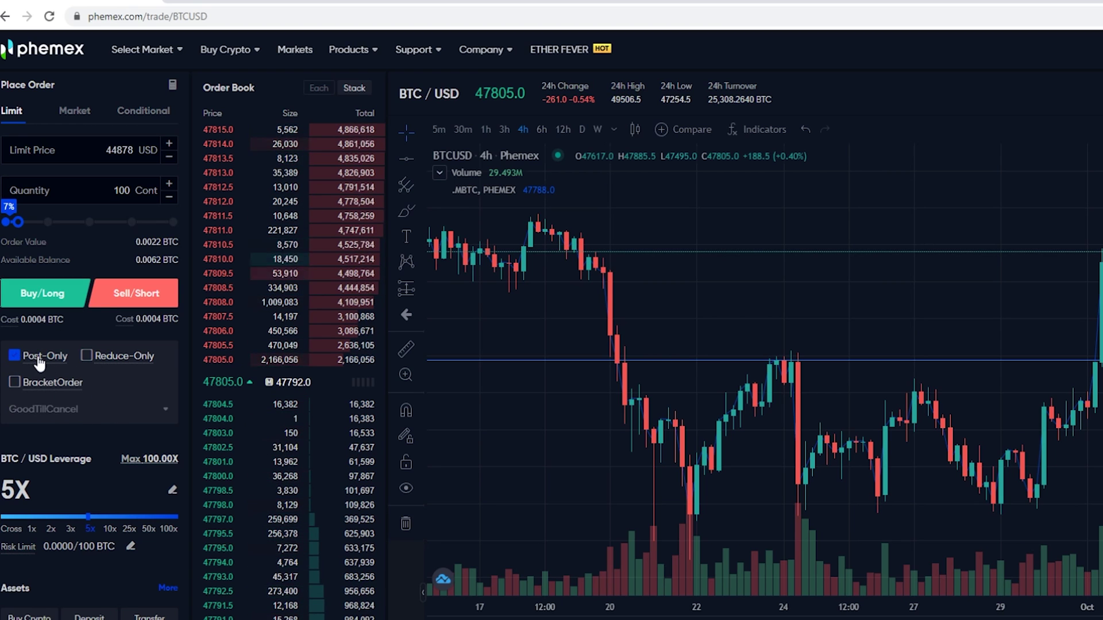
mouse_move(39, 363)
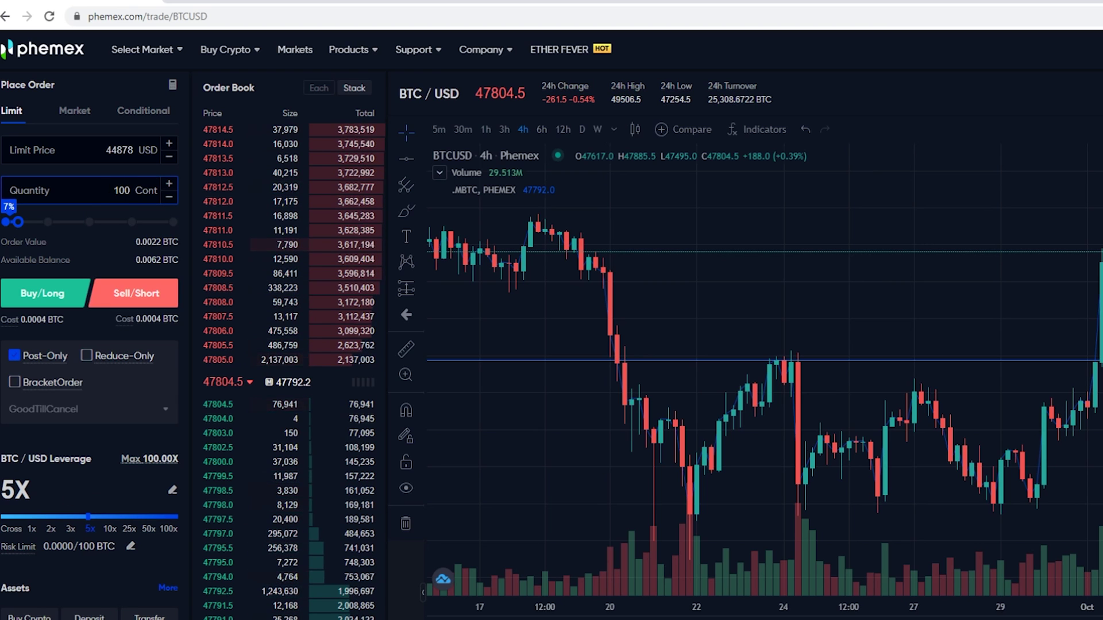
left_click(52, 518)
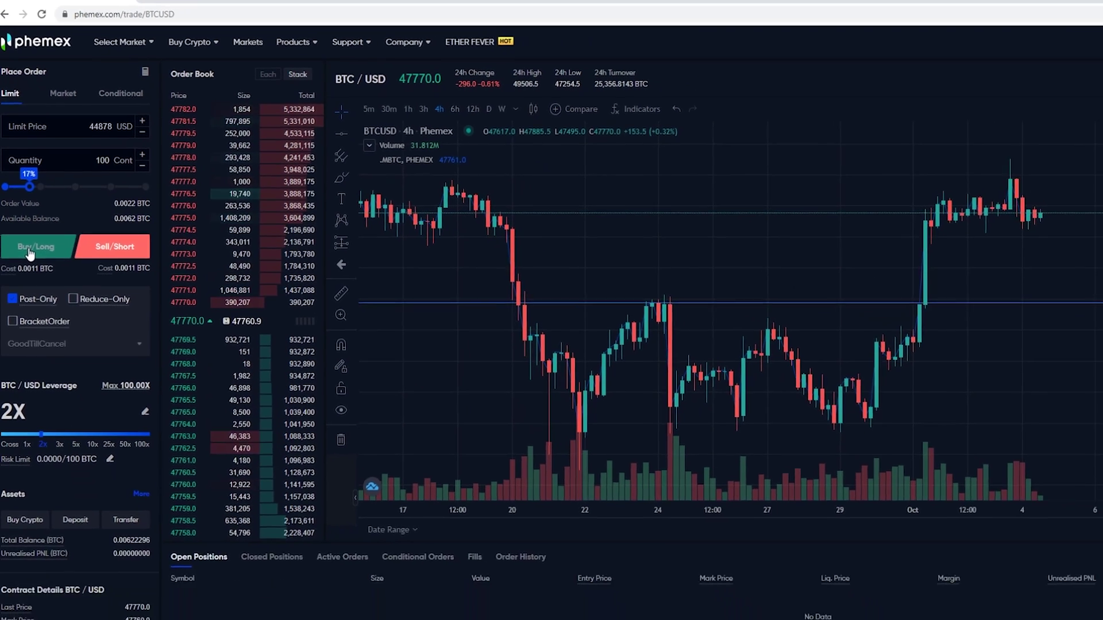
Submit the Buy/Long order for review and add a 100% take profit at 50000.
left_click(30, 251)
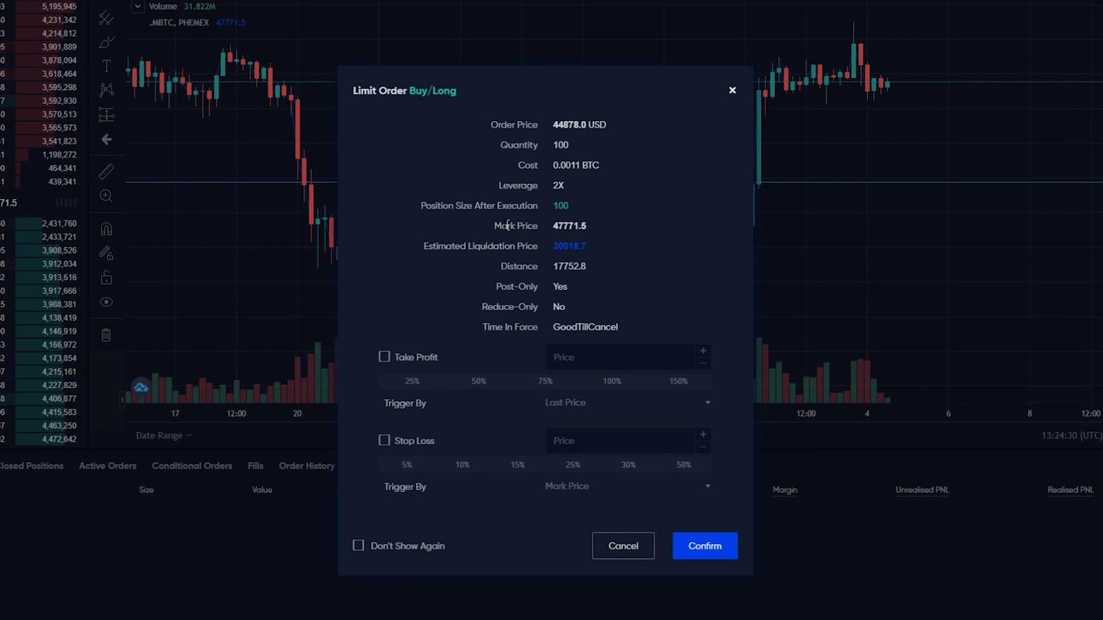
left_click_drag(419, 245, 592, 252)
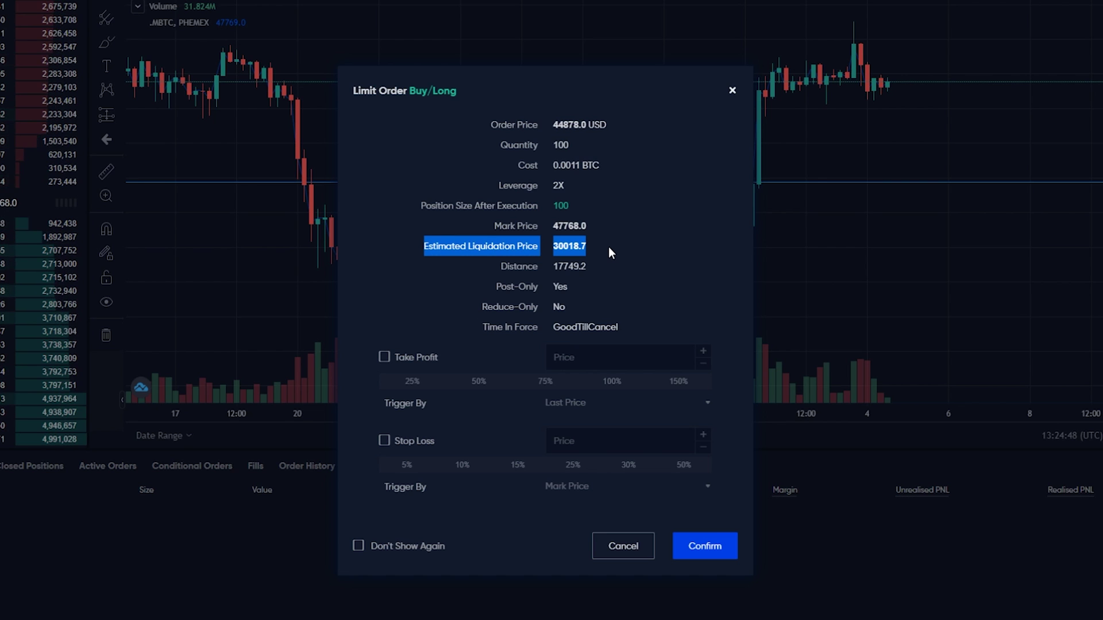
left_click(384, 358)
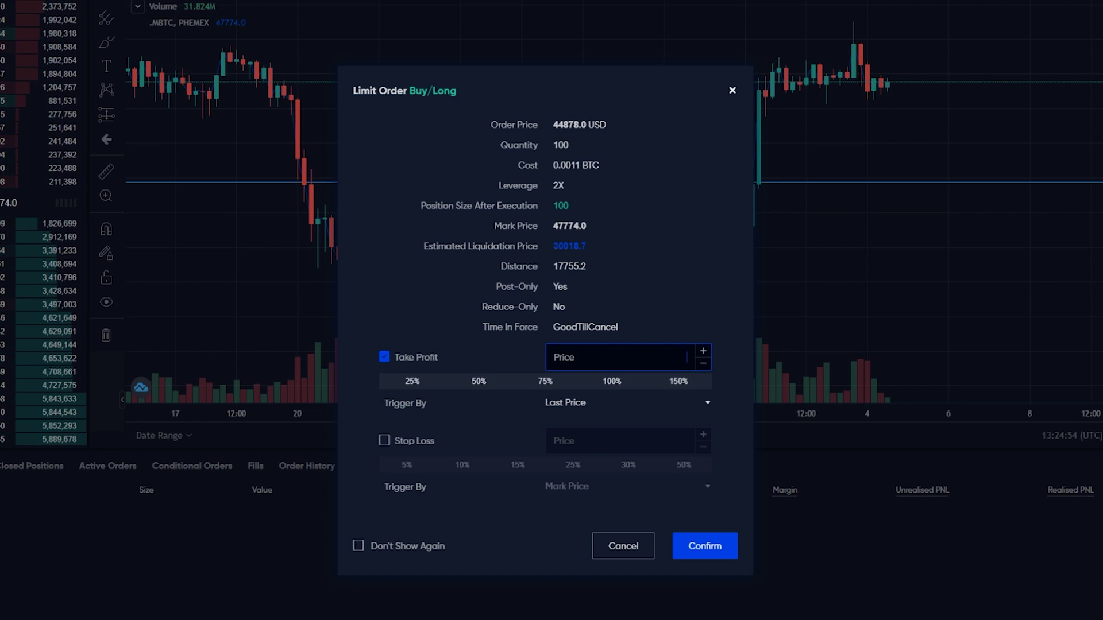
left_click(624, 381)
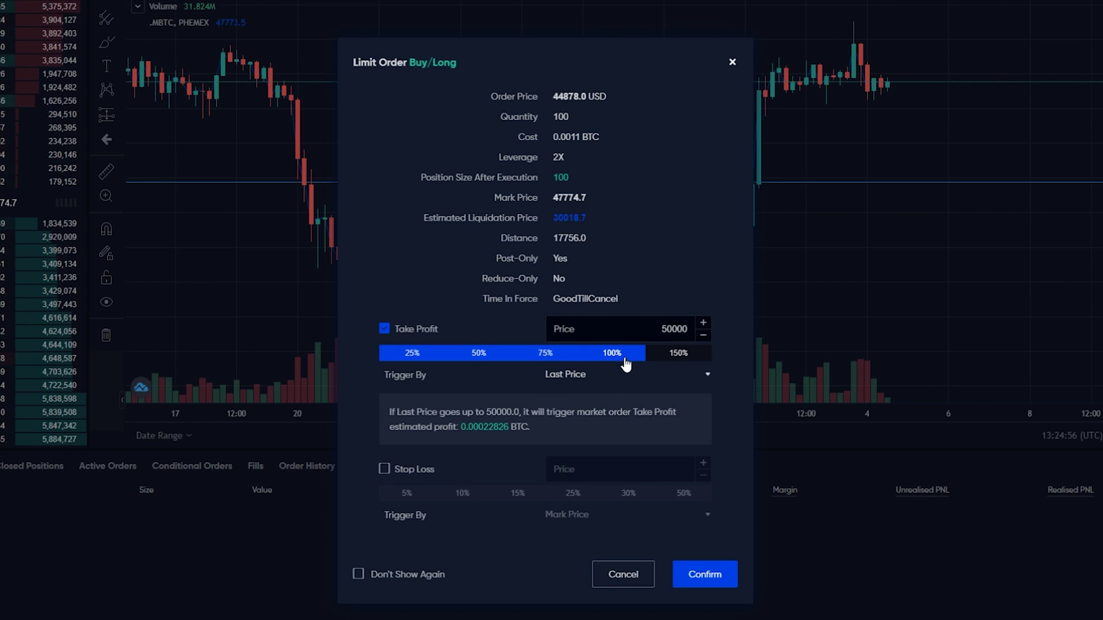
left_click_drag(554, 426, 377, 432)
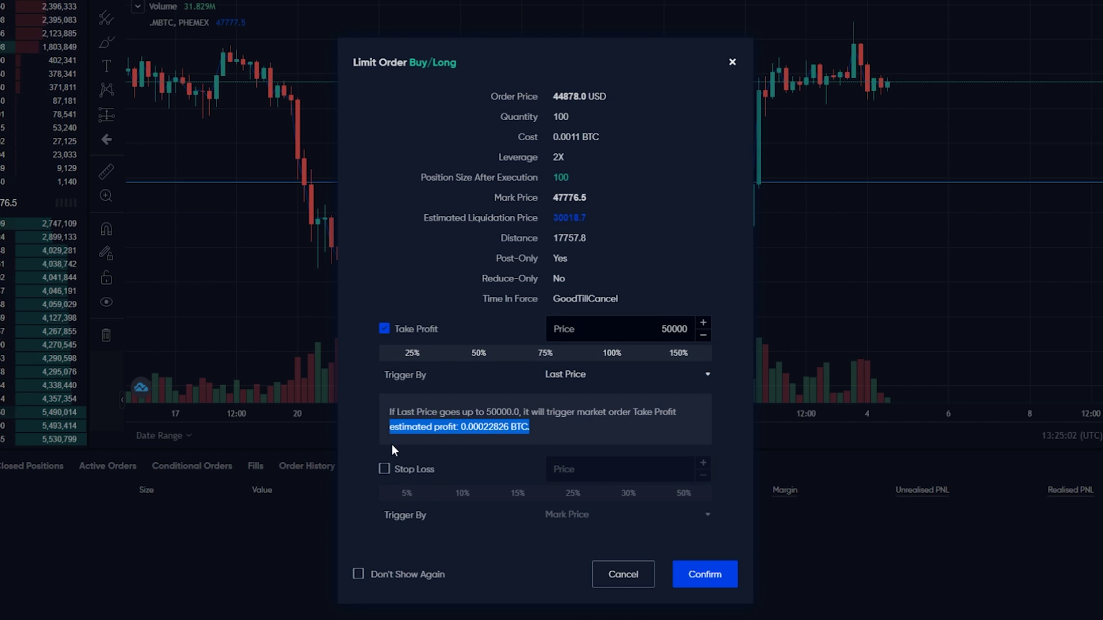
Add a 44000 stop loss and confirm the limit long order.
left_click(385, 469)
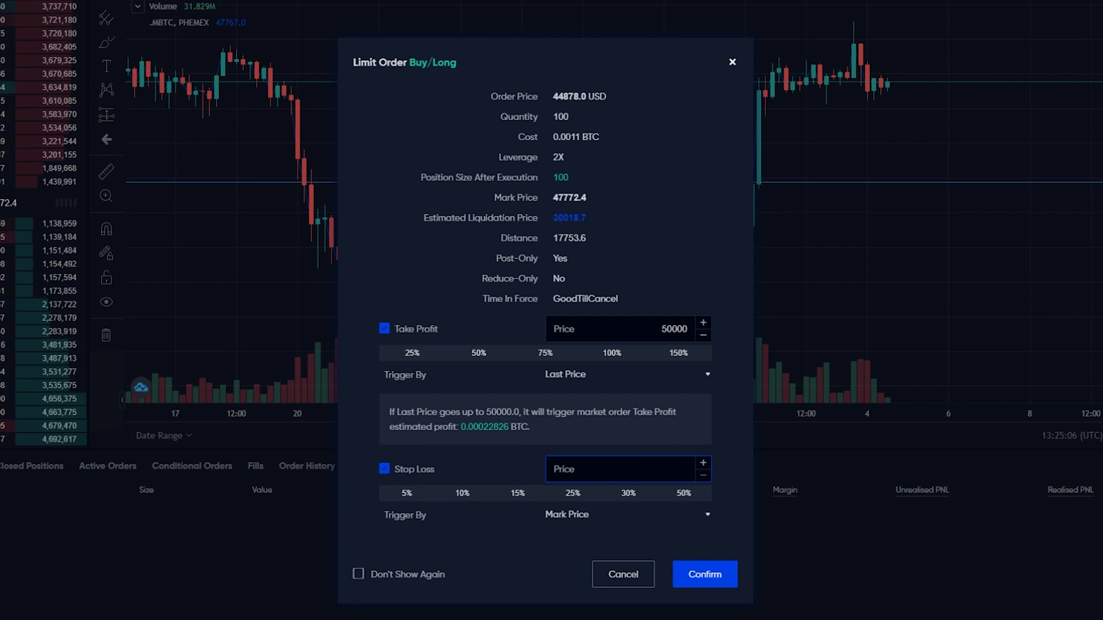
type("44000")
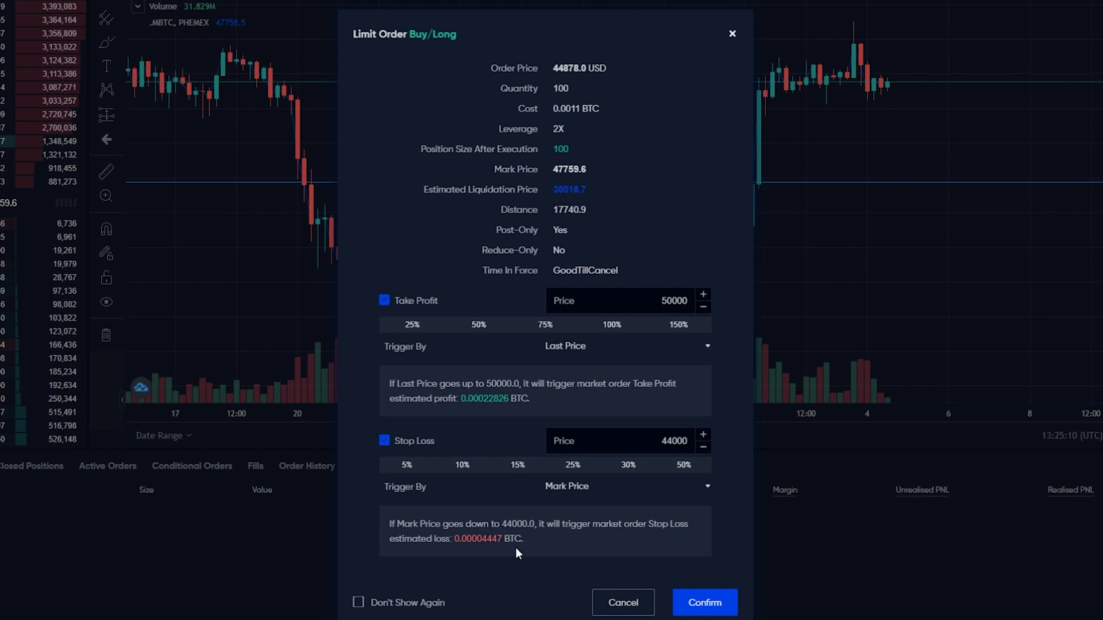
left_click_drag(532, 546, 414, 547)
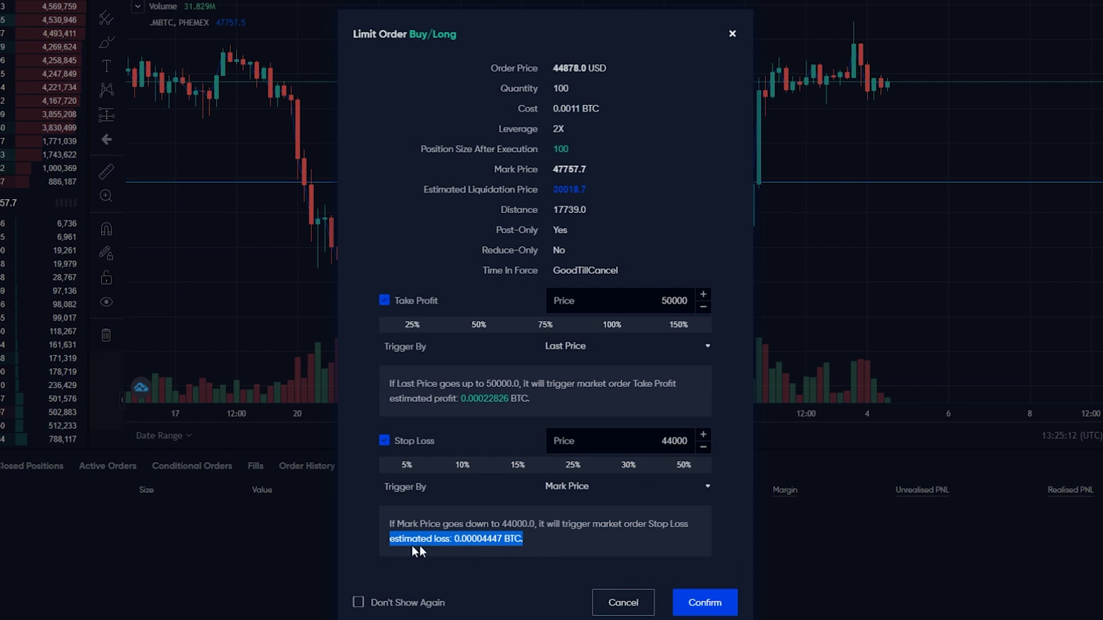
left_click(552, 546)
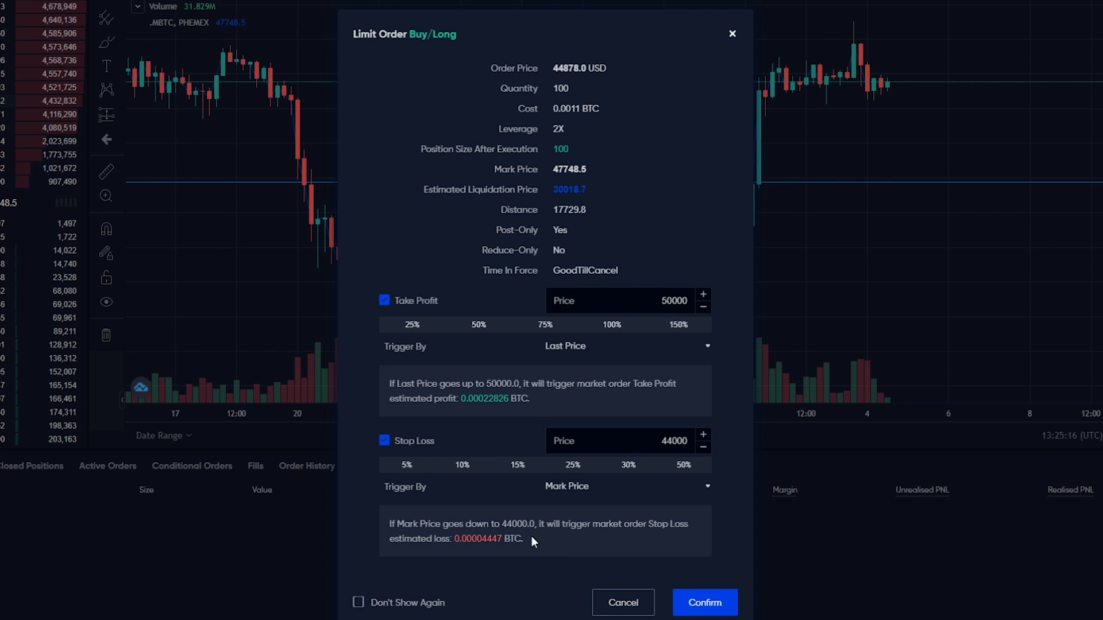
left_click(703, 603)
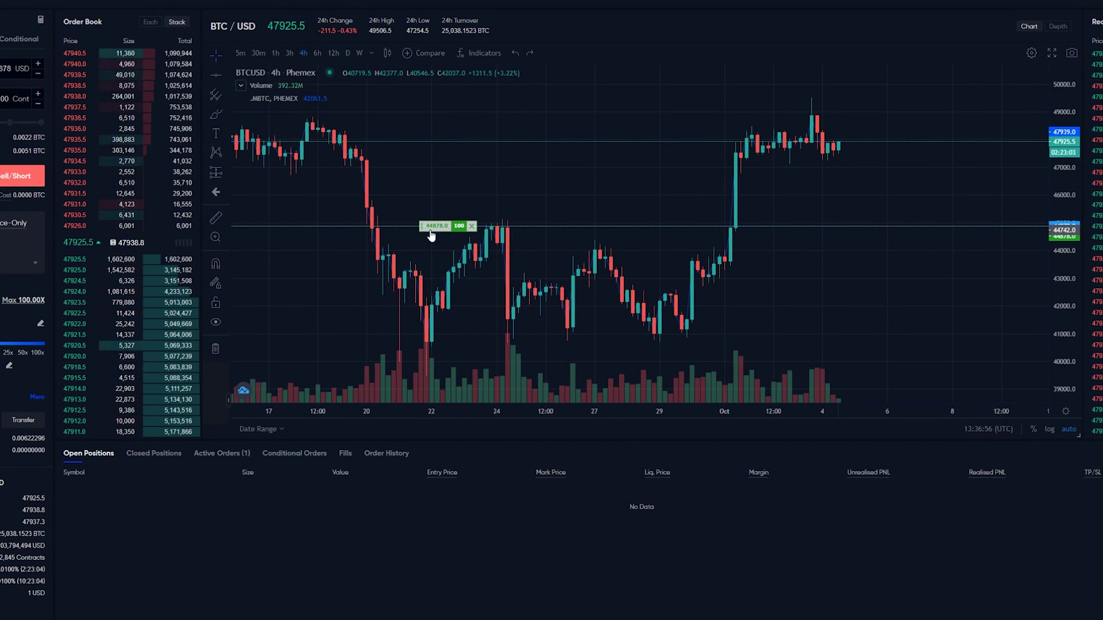
Drag the pending order line up to 45111.5, check Active Orders, then cancel the order.
left_click_drag(444, 226, 444, 225)
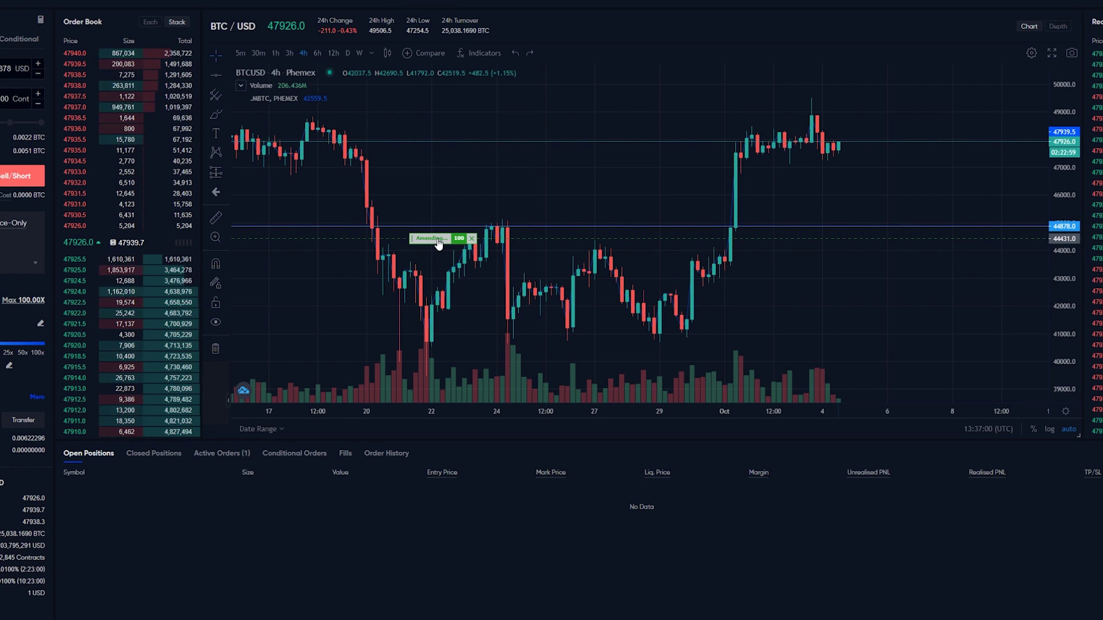
left_click_drag(438, 244, 439, 224)
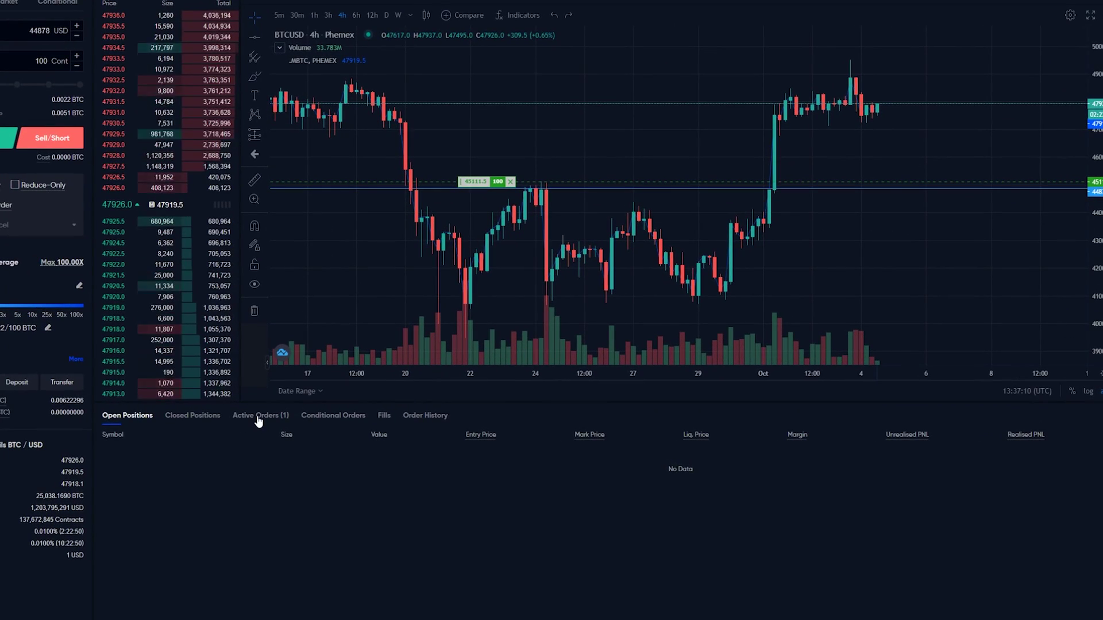
left_click(257, 421)
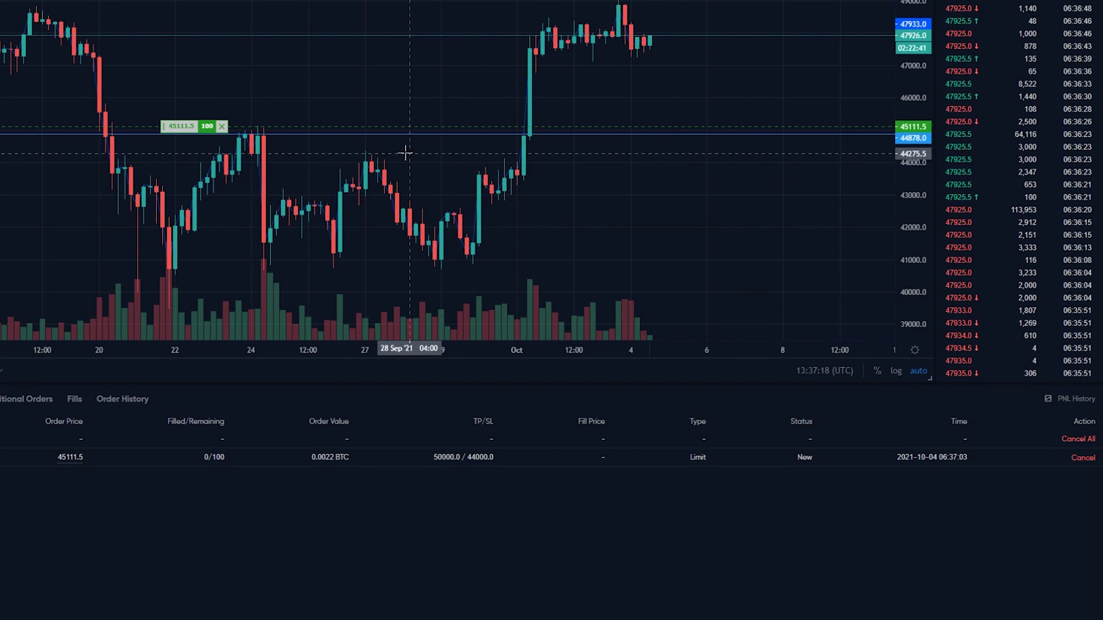
left_click(222, 129)
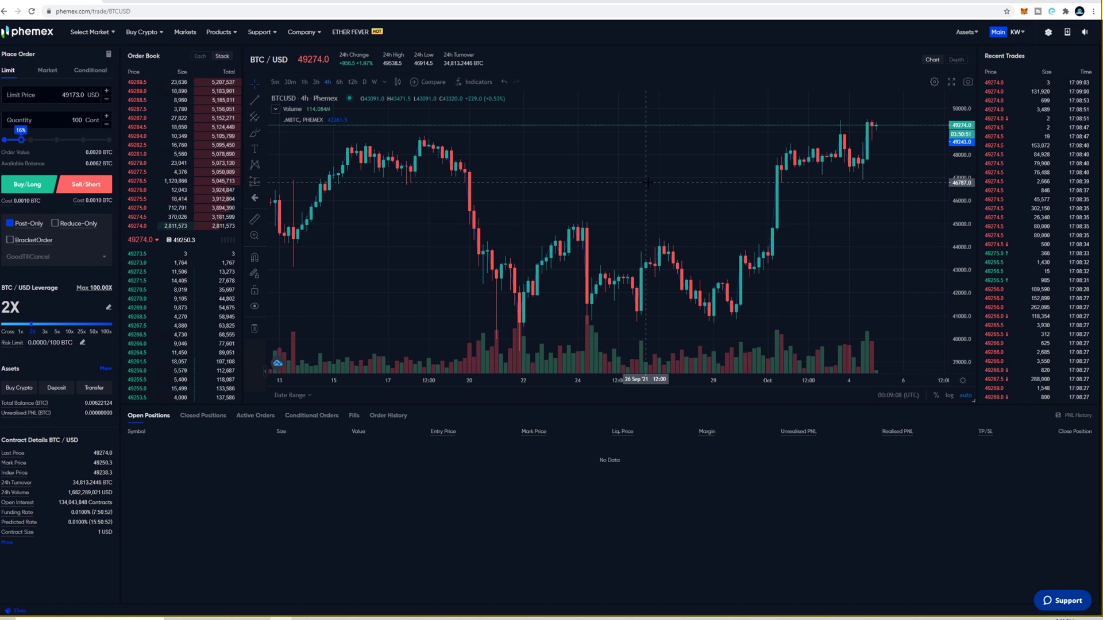
Set up a 100-contract market order at 5X leverage and submit Buy/Long for confirmation.
scroll(646, 182, "down", 3)
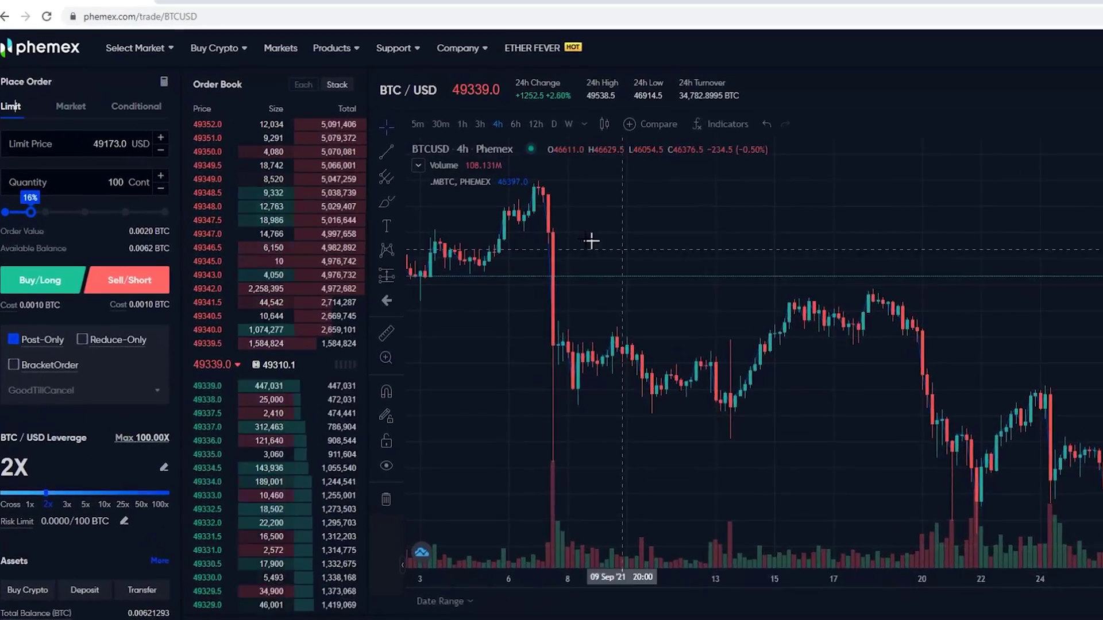
left_click(70, 107)
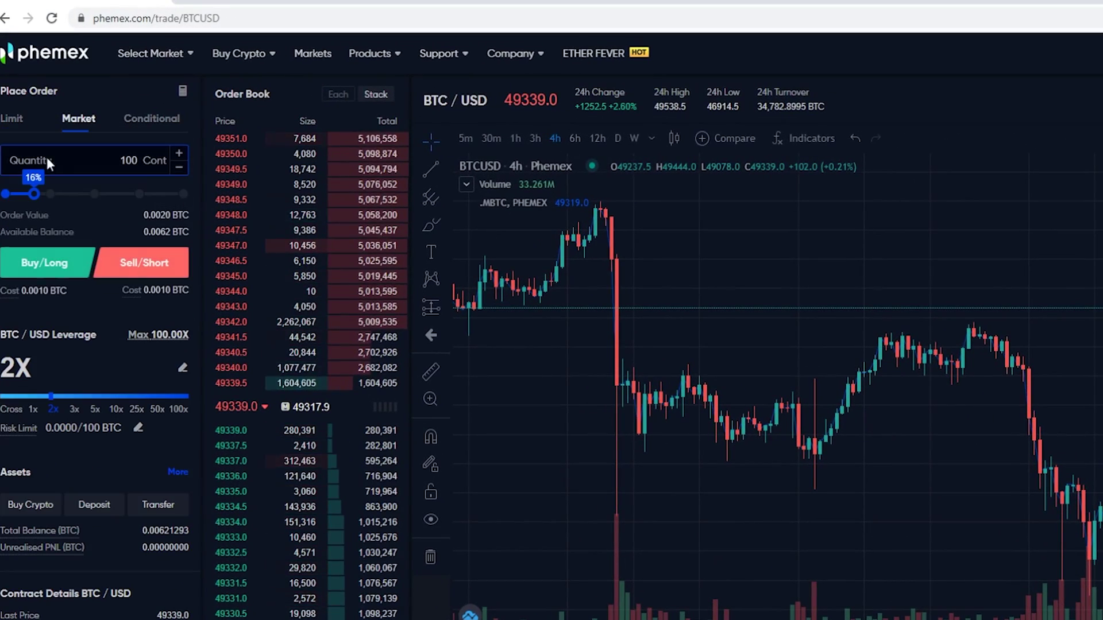
key("ctrl+a")
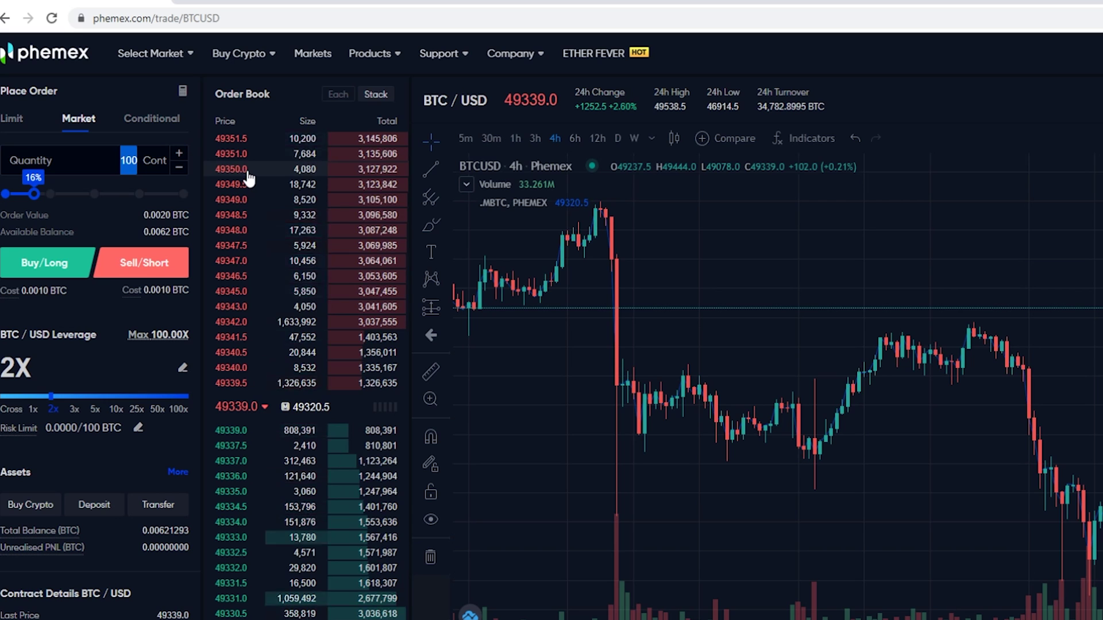
type("100")
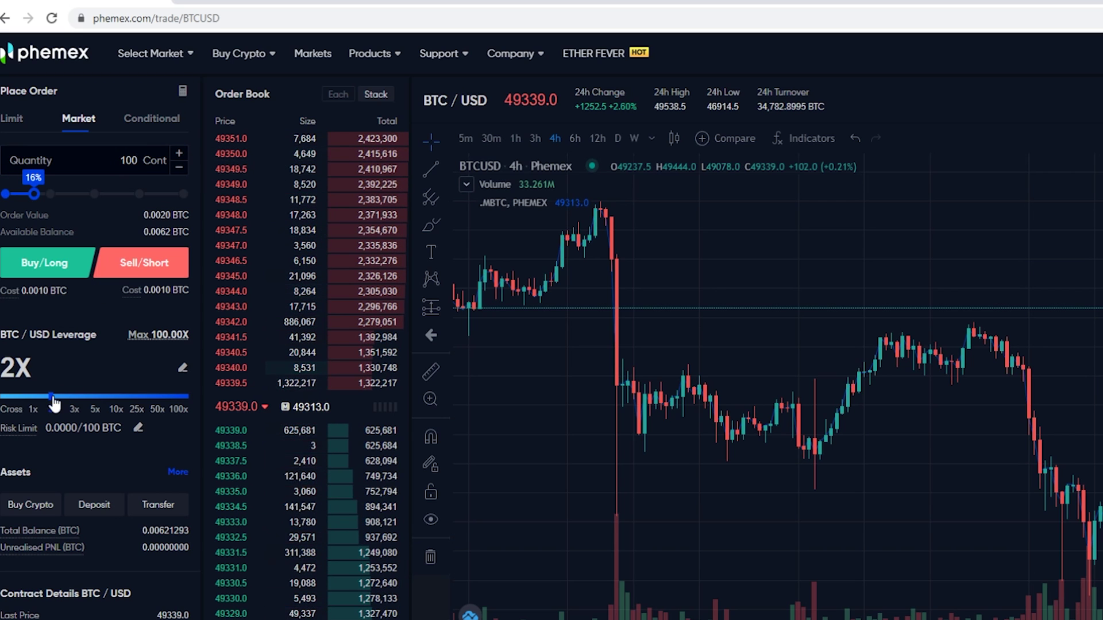
left_click_drag(51, 397, 93, 396)
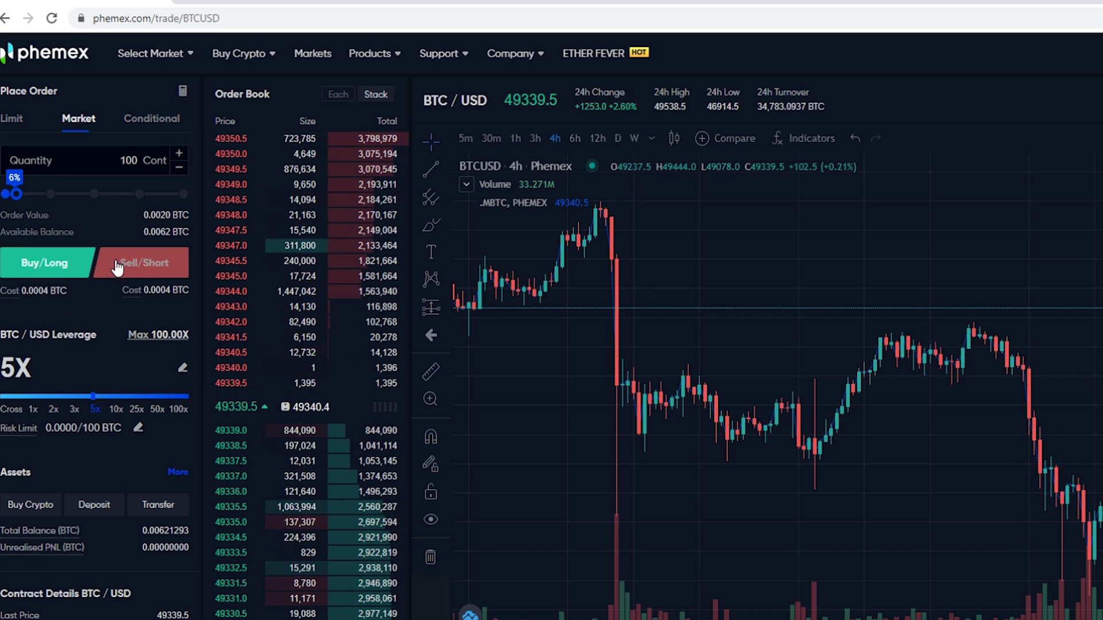
left_click(62, 264)
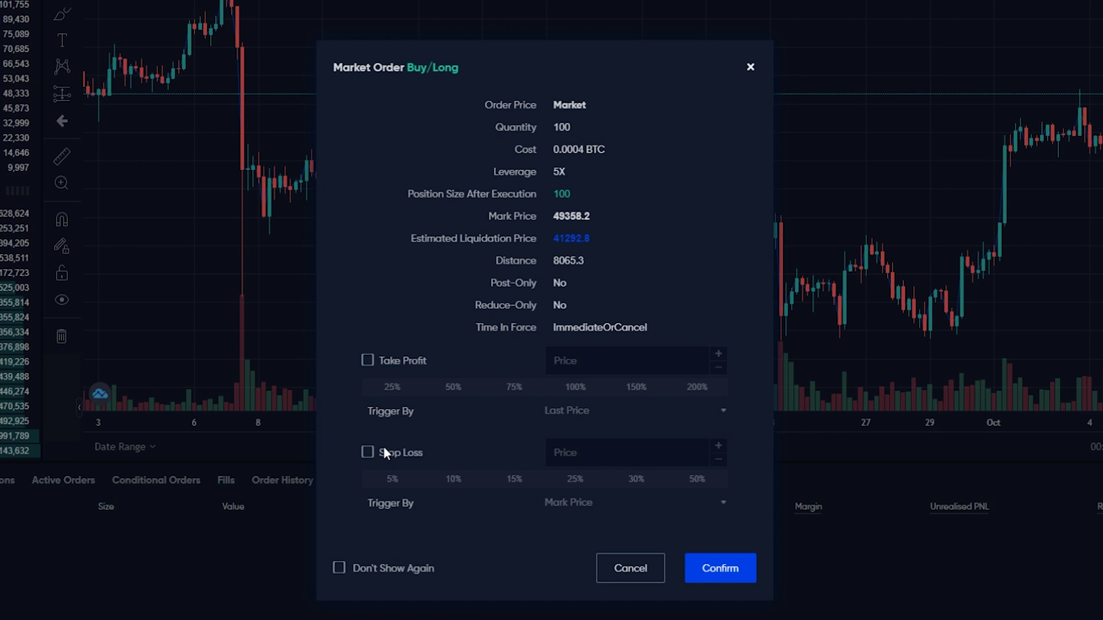
Confirm the 100-contract market Buy/Long order.
left_click(710, 569)
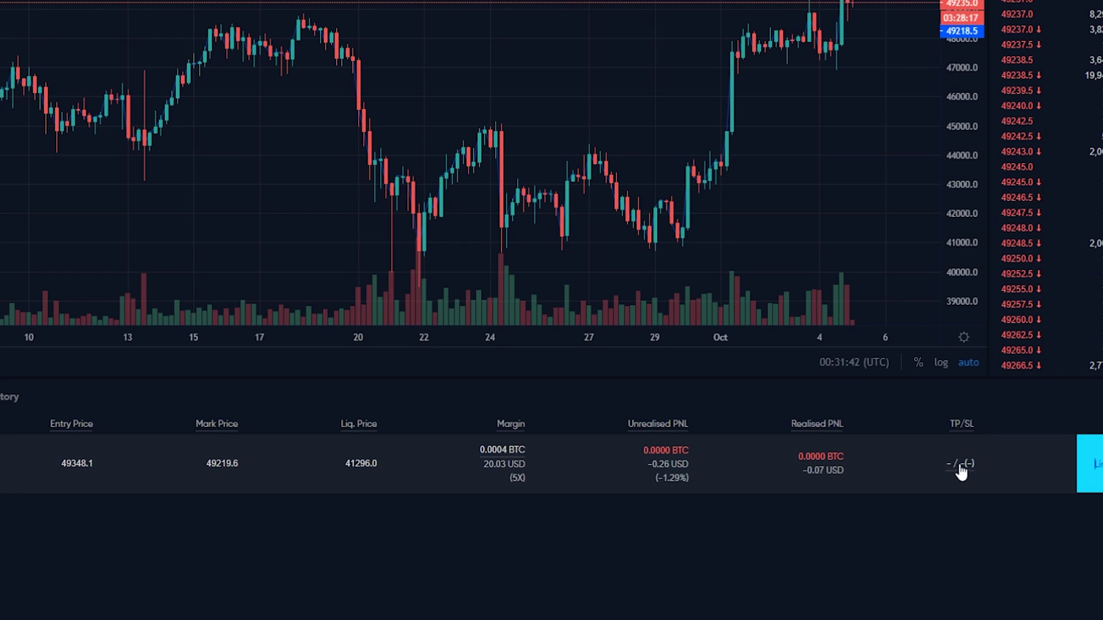
Attach a 50000 take profit and a 49000 stop loss to the BTC/USD position.
left_click(960, 465)
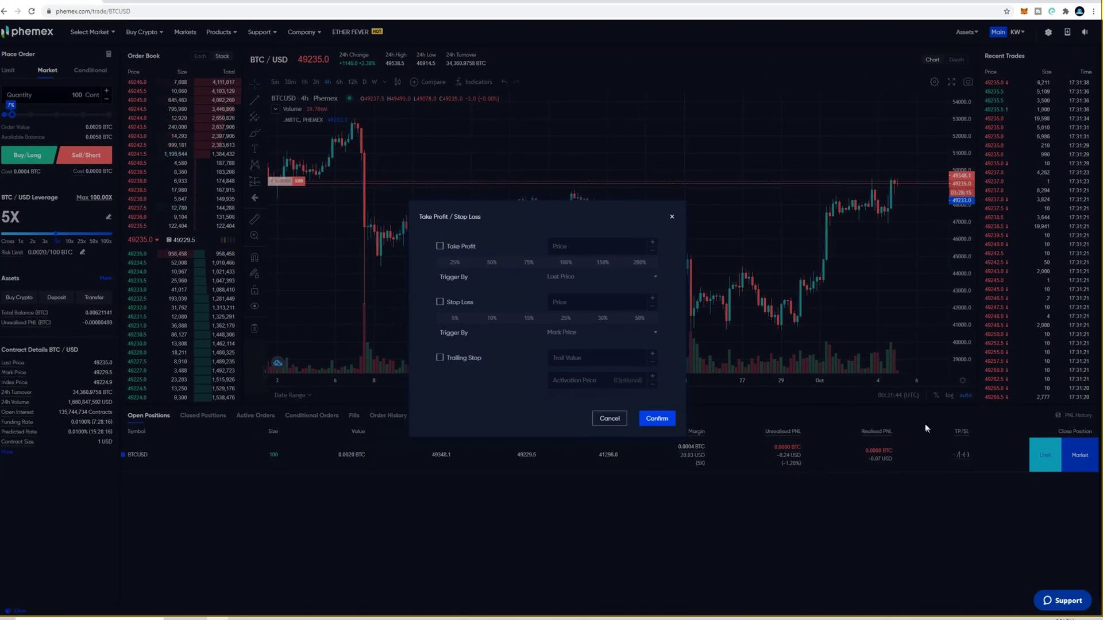
left_click(439, 246)
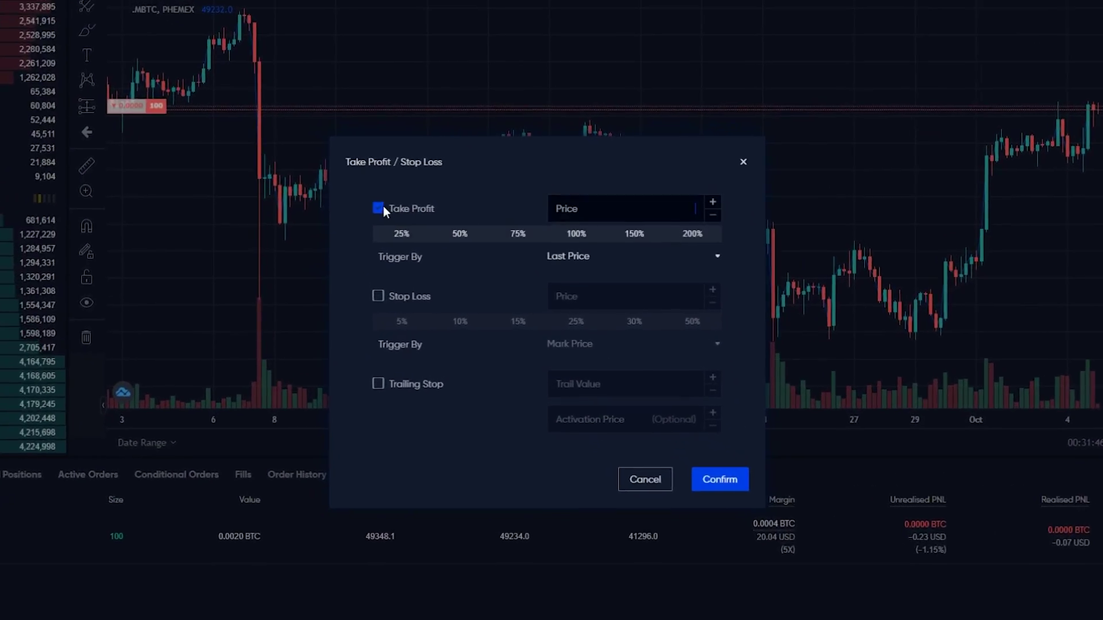
type("50000")
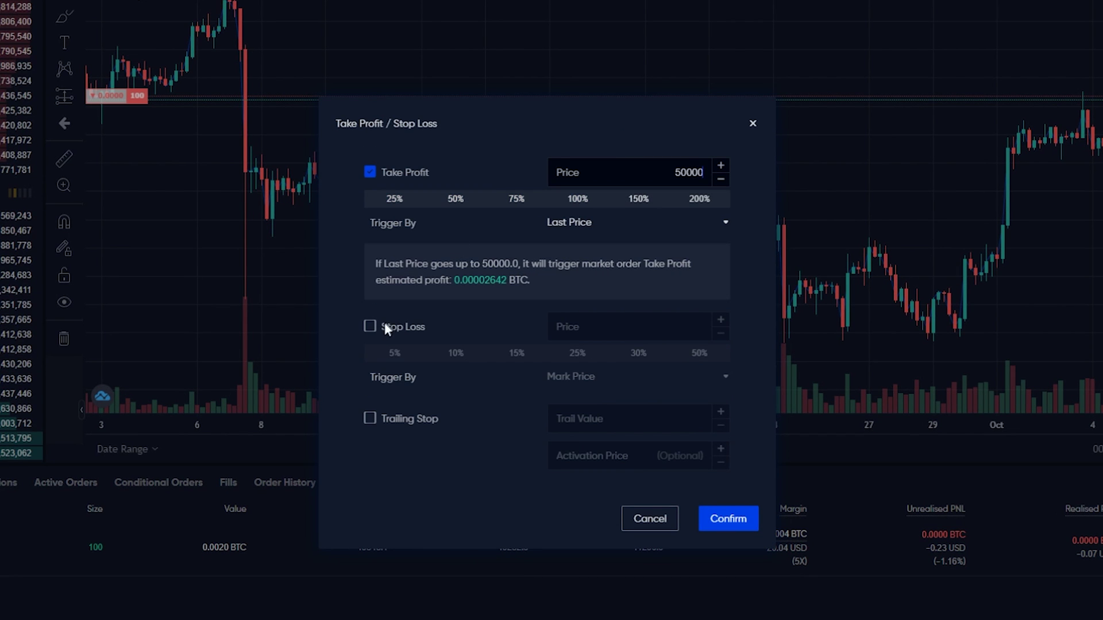
left_click(370, 326)
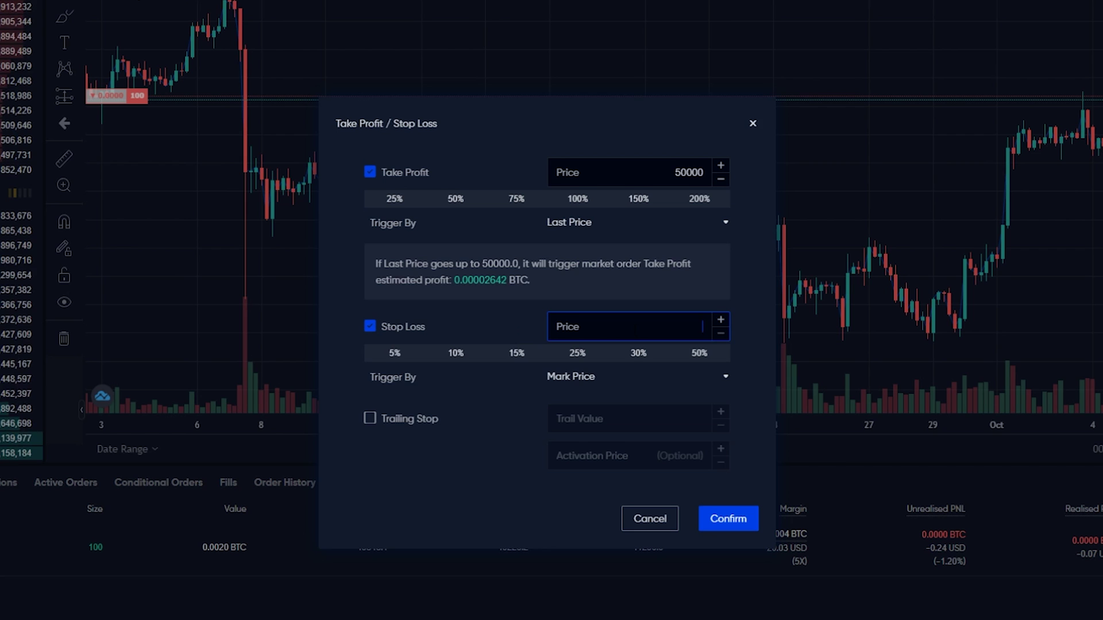
type("49000")
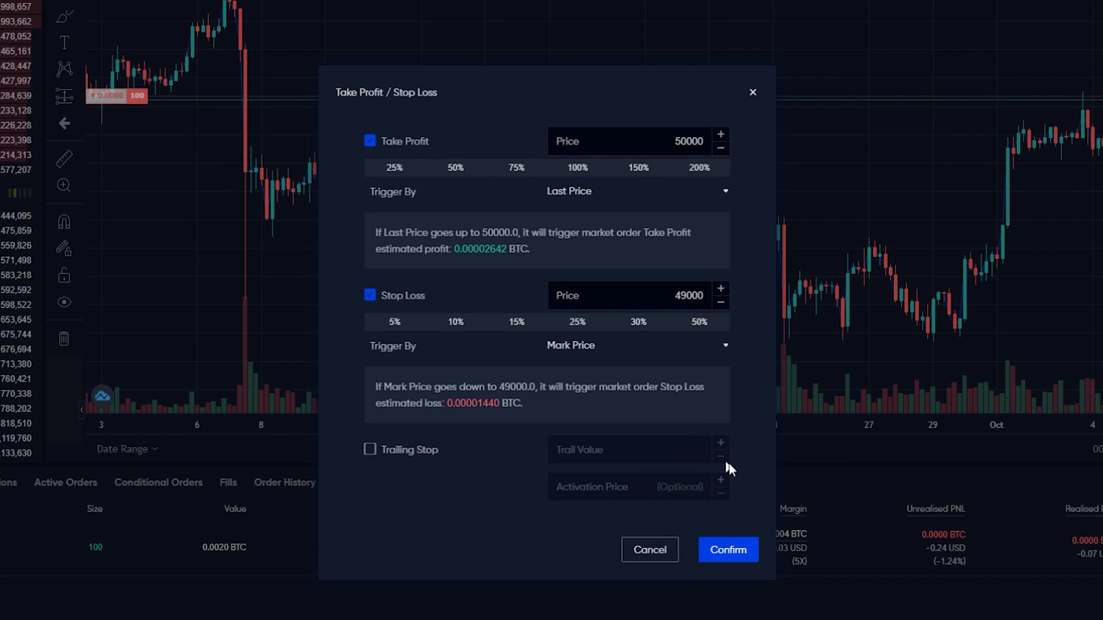
left_click(727, 550)
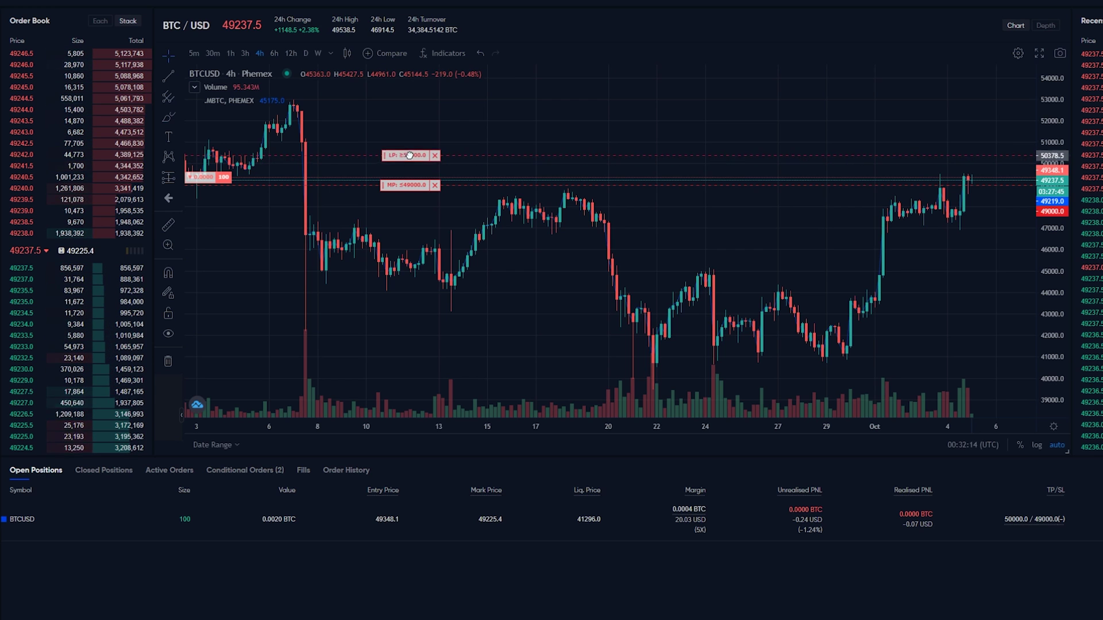
Raise the take profit to 50980.5 on the chart, then cancel both TP and SL orders.
left_click_drag(409, 155, 418, 143)
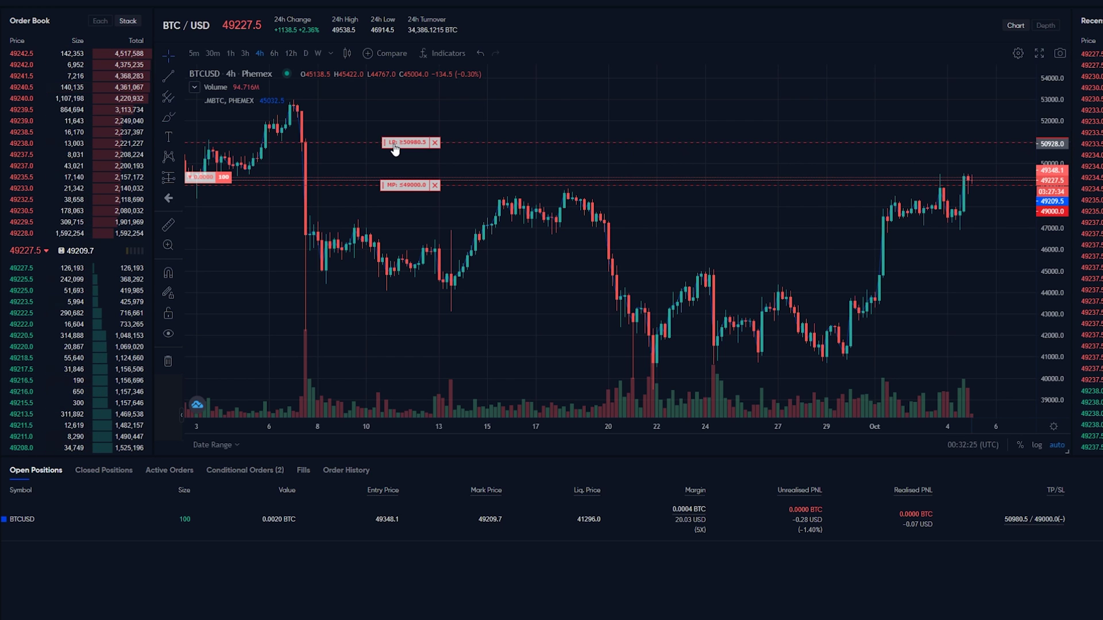
left_click(435, 143)
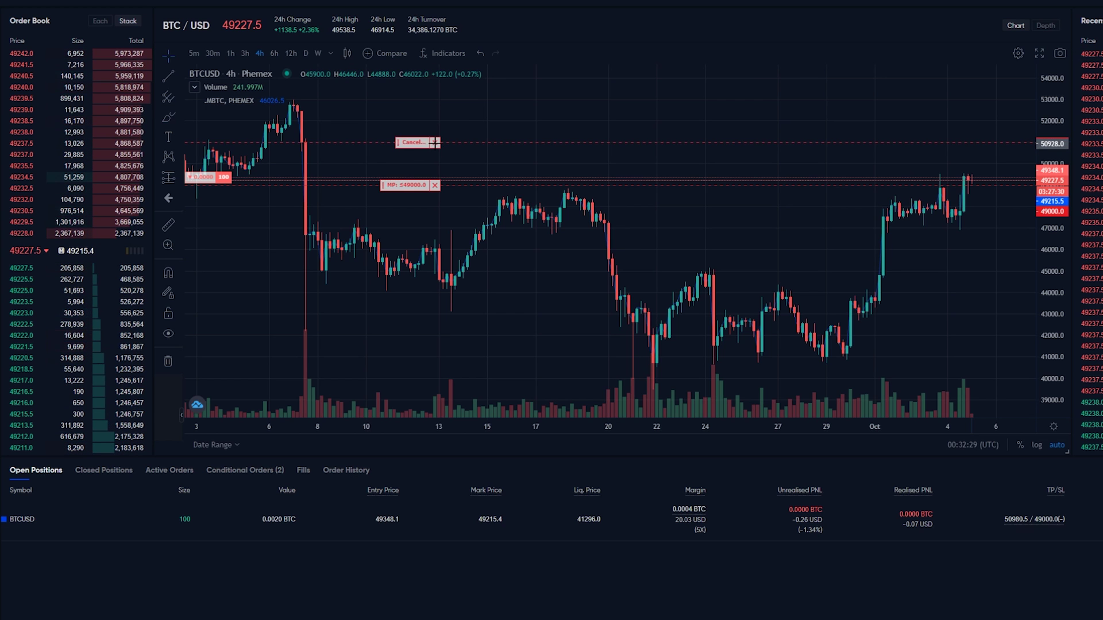
left_click(435, 185)
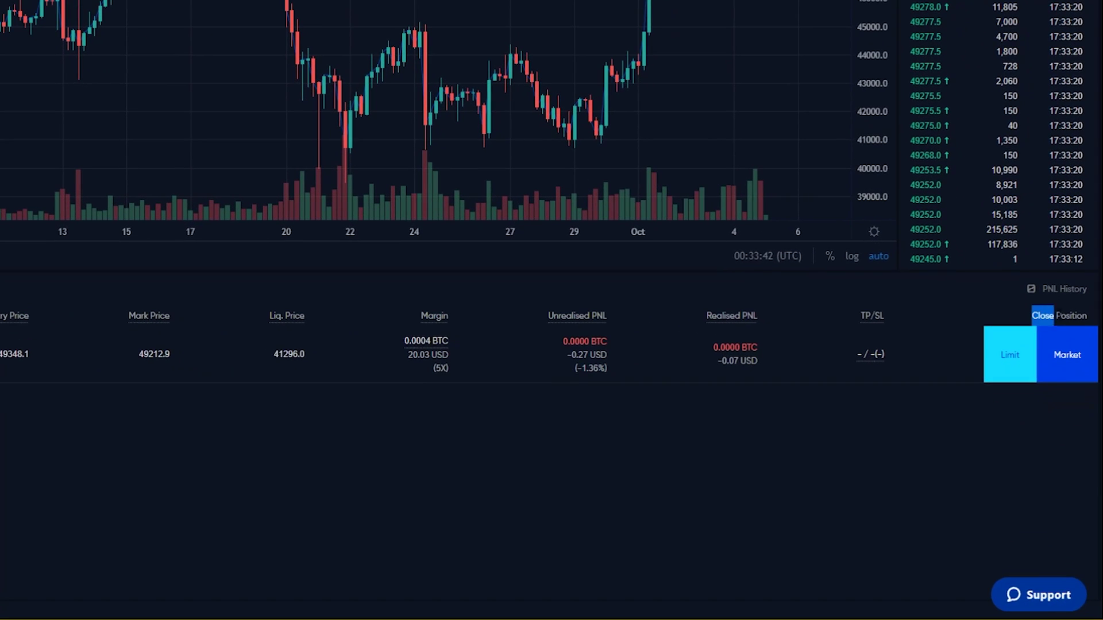
Close all 100 BTC/USD contracts by market, correcting the quantity back to 100.
left_click(1004, 463)
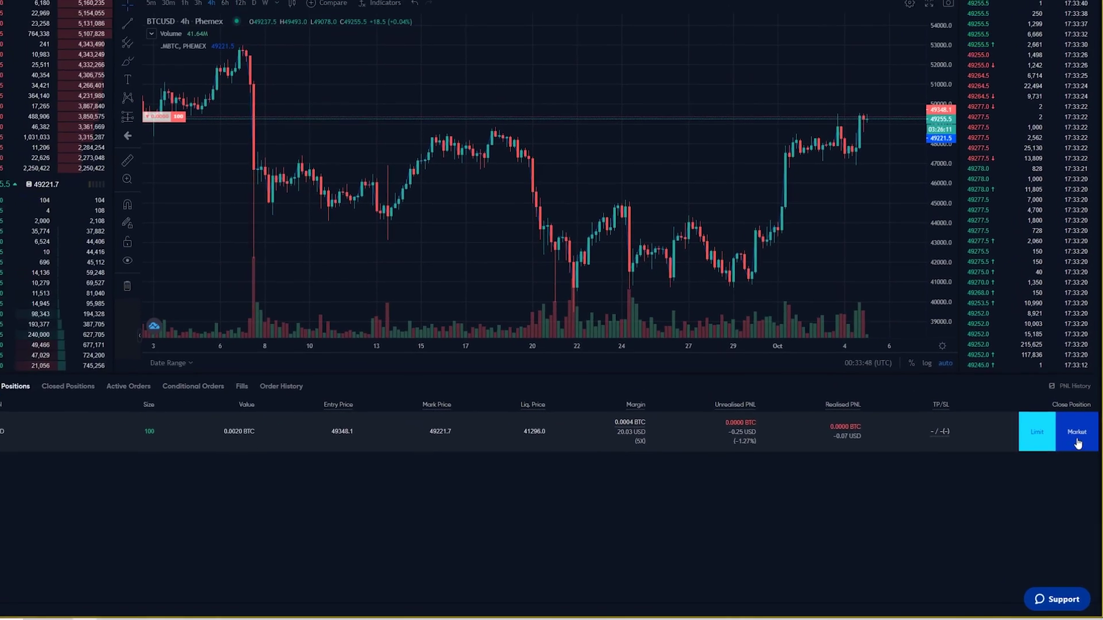
left_click(1079, 457)
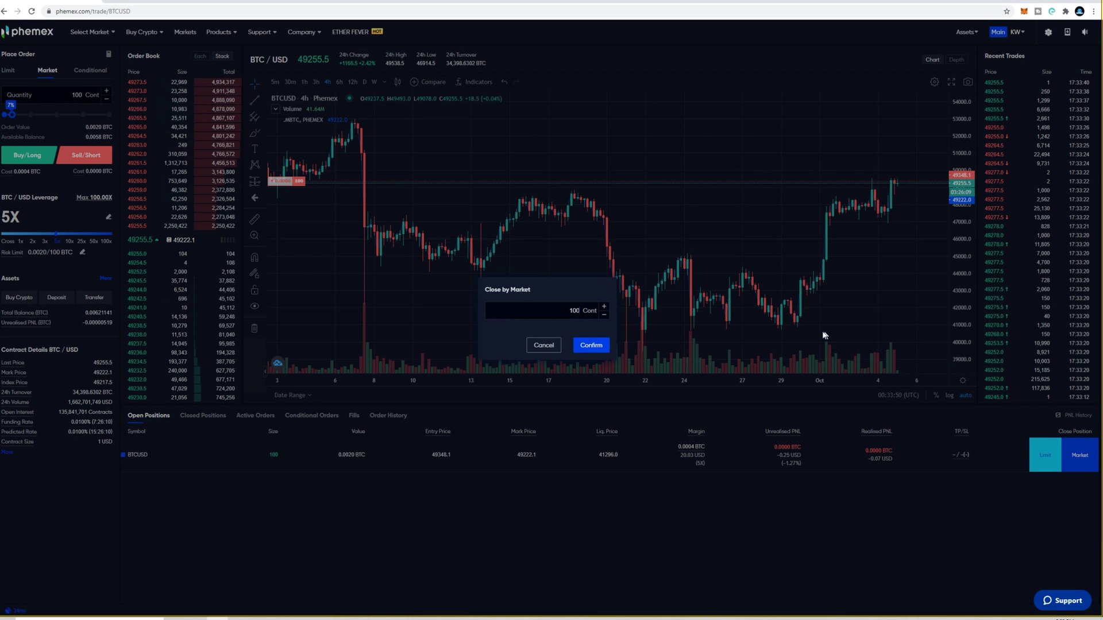
left_click_drag(491, 290, 554, 310)
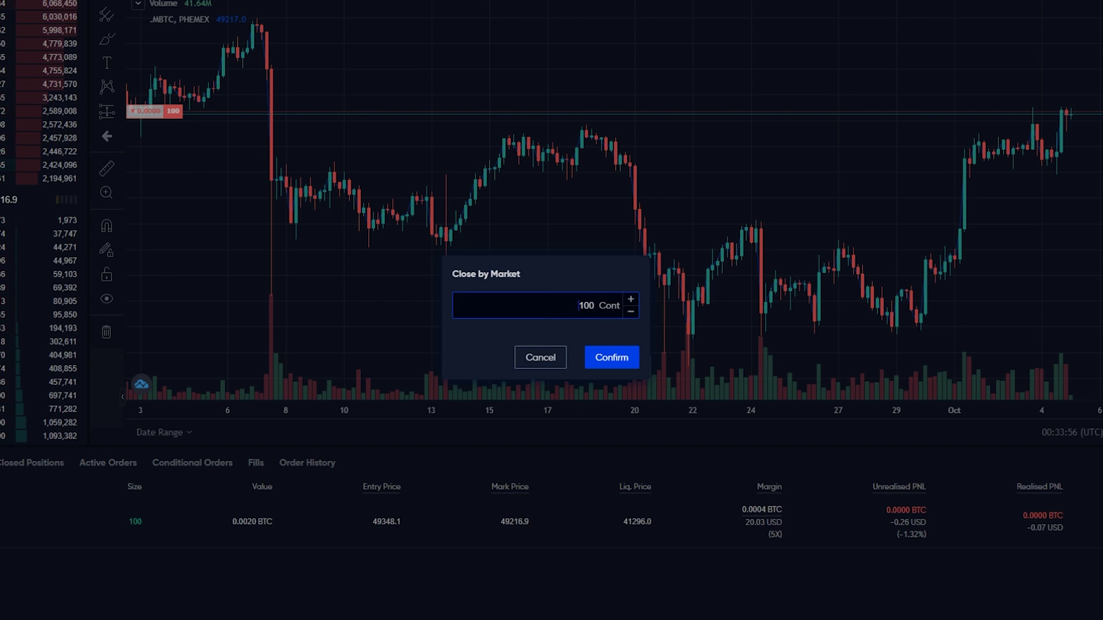
left_click_drag(578, 305, 608, 308)
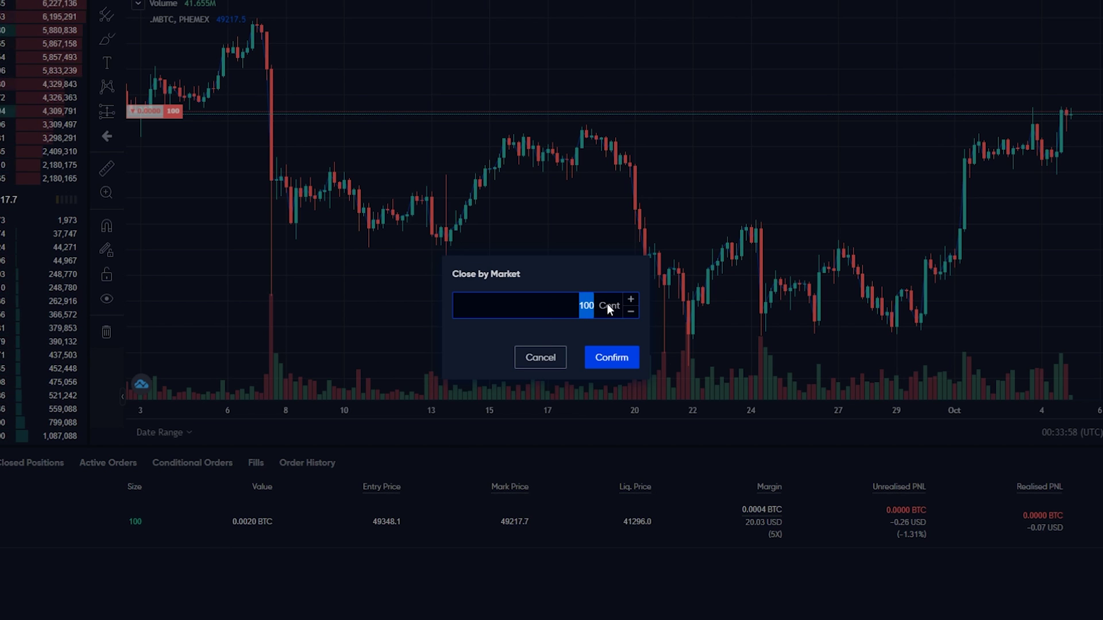
type("50")
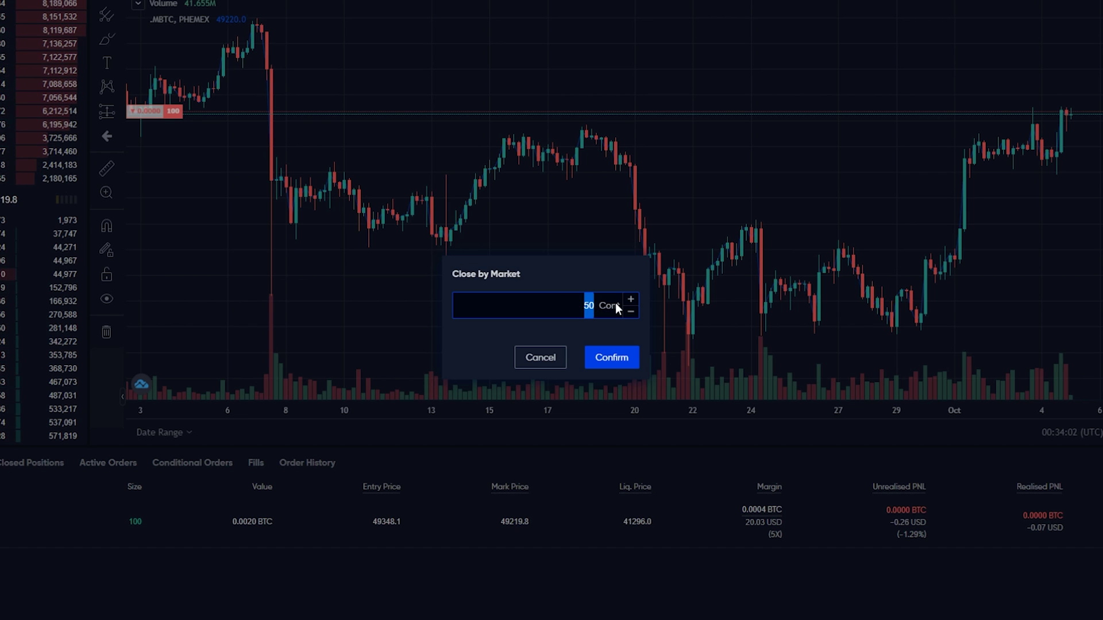
type("25")
left_click_drag(578, 306, 599, 303)
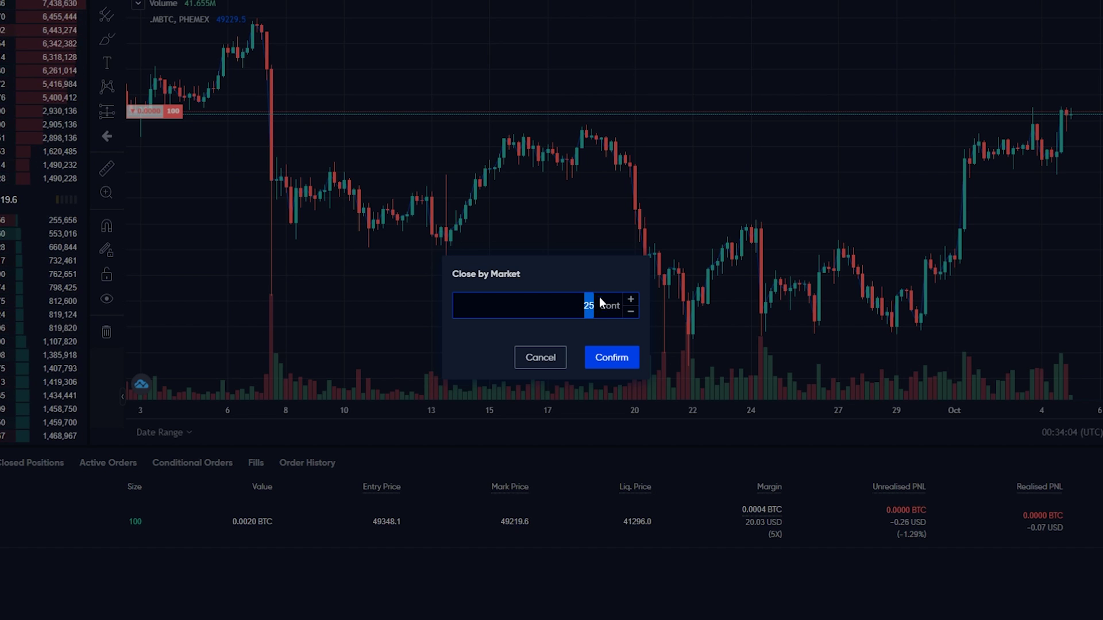
type("100")
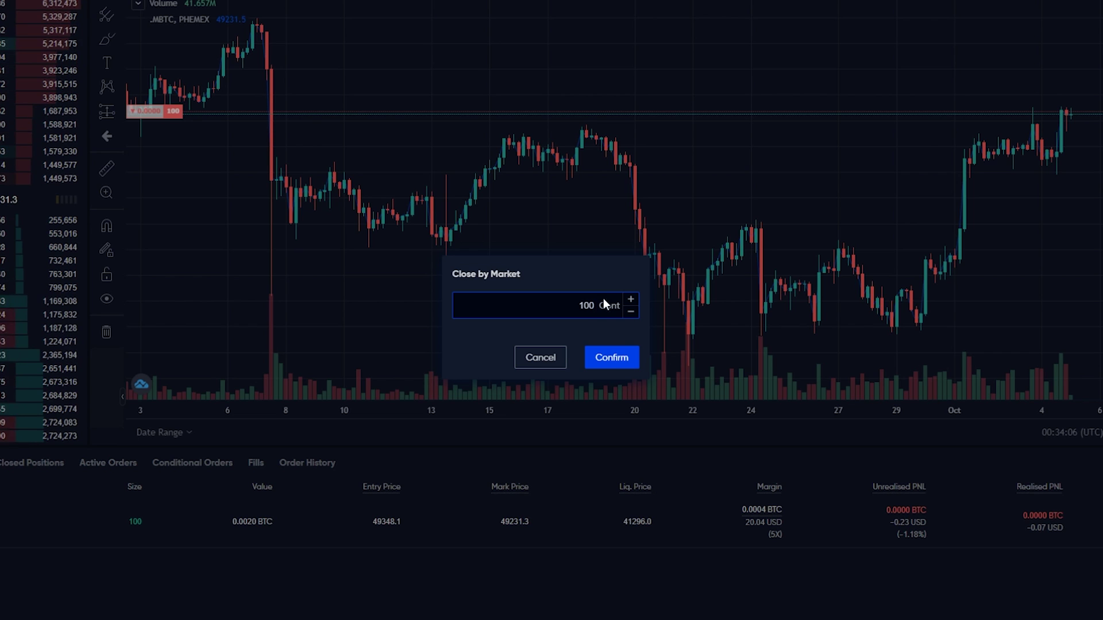
left_click(621, 357)
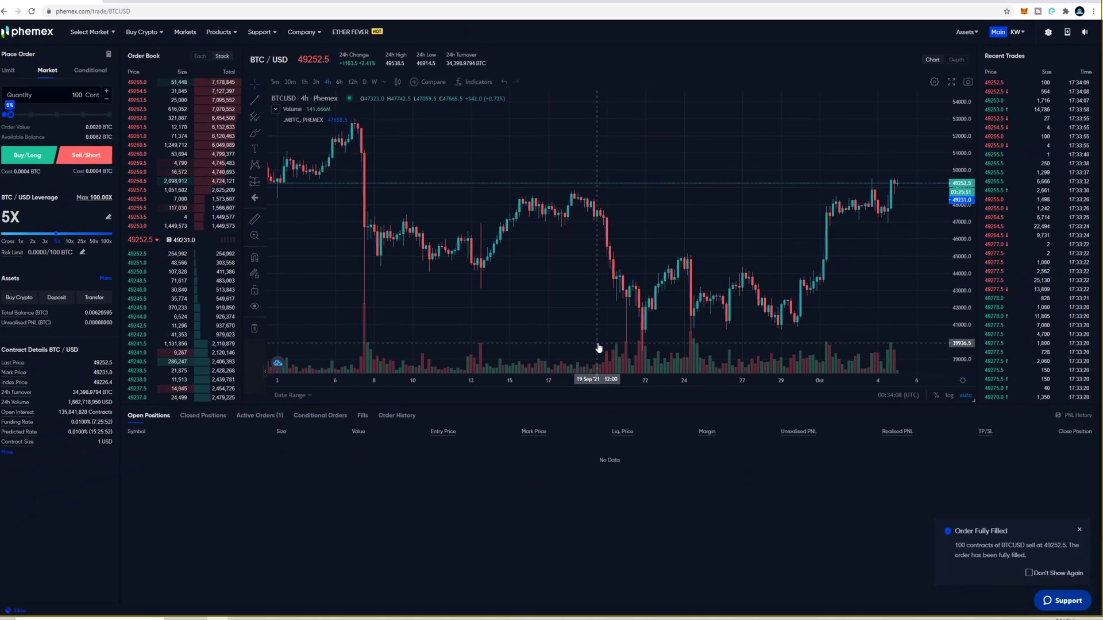